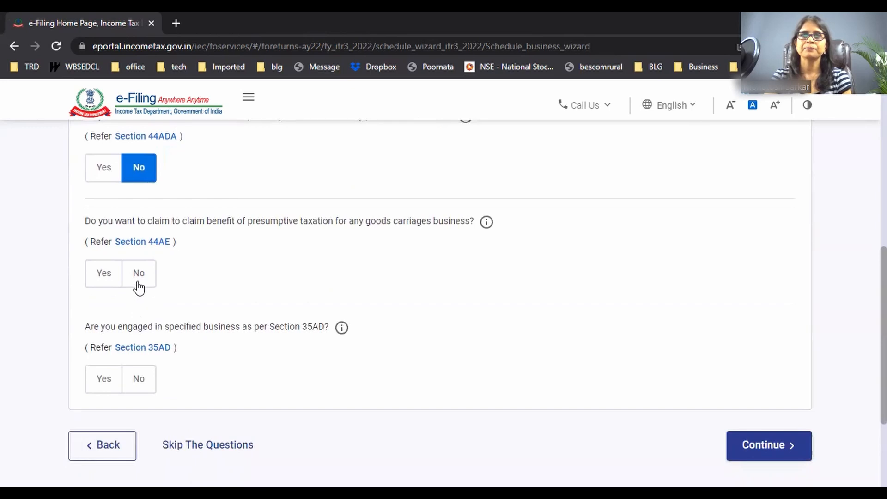
# - Answer No to the Section 44AE goods carriage and Section 35AD specified business questions, and continue to the schedules summary
pyautogui.click(137, 282)
pyautogui.click(137, 389)
pyautogui.scroll(-3, 313, 371)
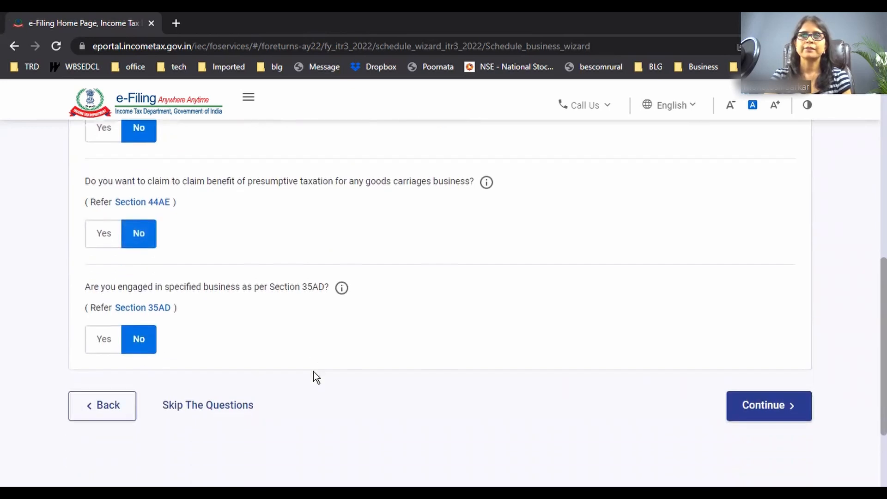
pyautogui.click(776, 313)
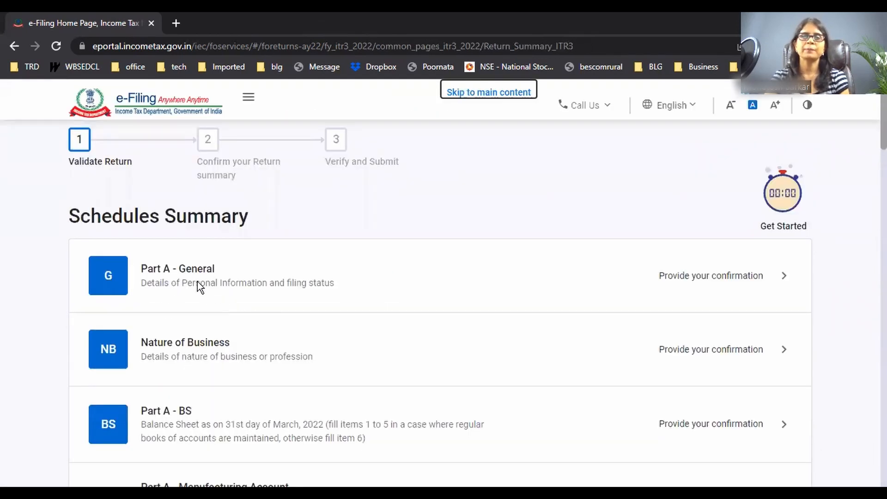
# - Start a new Nature of Business entry with the code 09028 - Retail sale of other products n.e.c
pyautogui.scroll(-4, 301, 351)
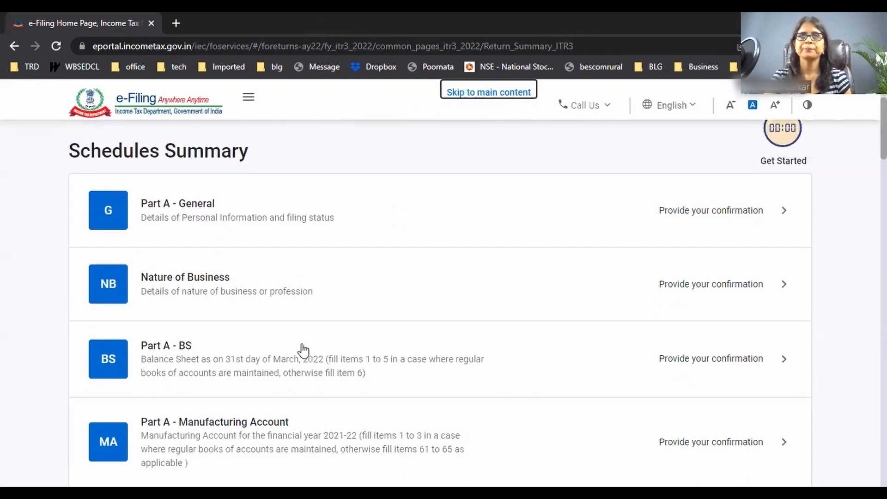
pyautogui.click(201, 162)
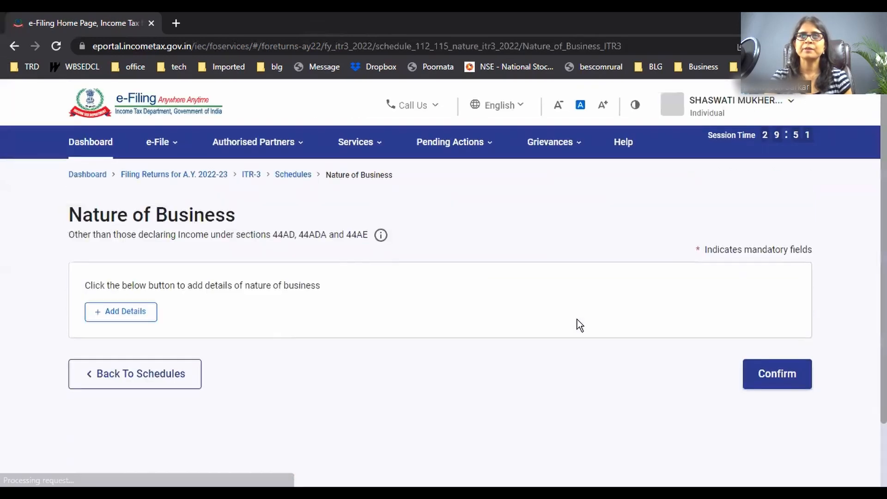
pyautogui.click(113, 326)
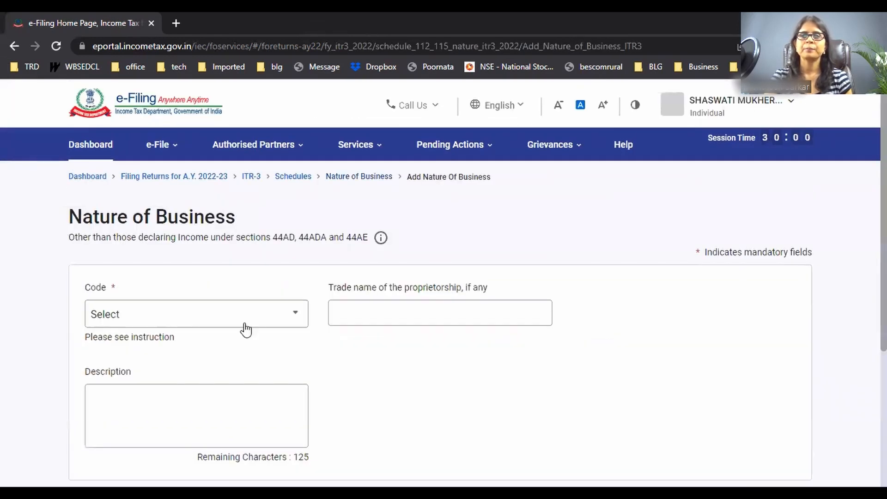
pyautogui.click(213, 311)
pyautogui.scroll(-2, 218, 311)
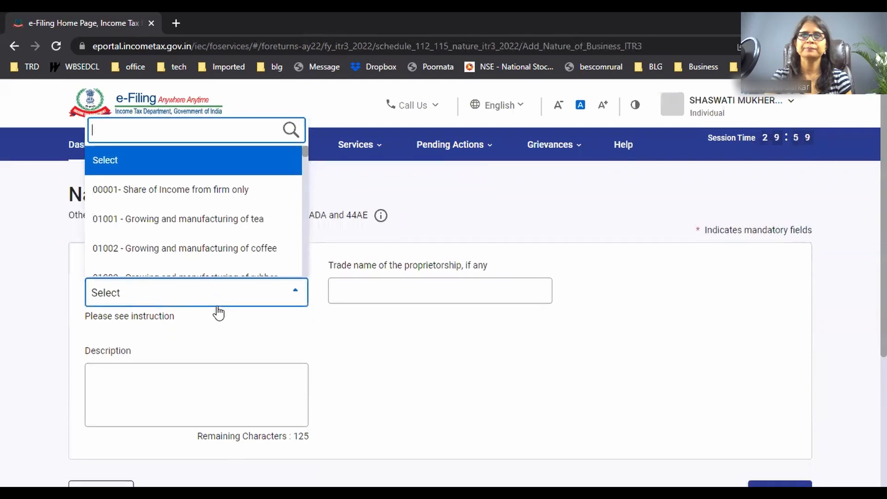
pyautogui.moveTo(304, 273); pyautogui.dragTo(268, 331)
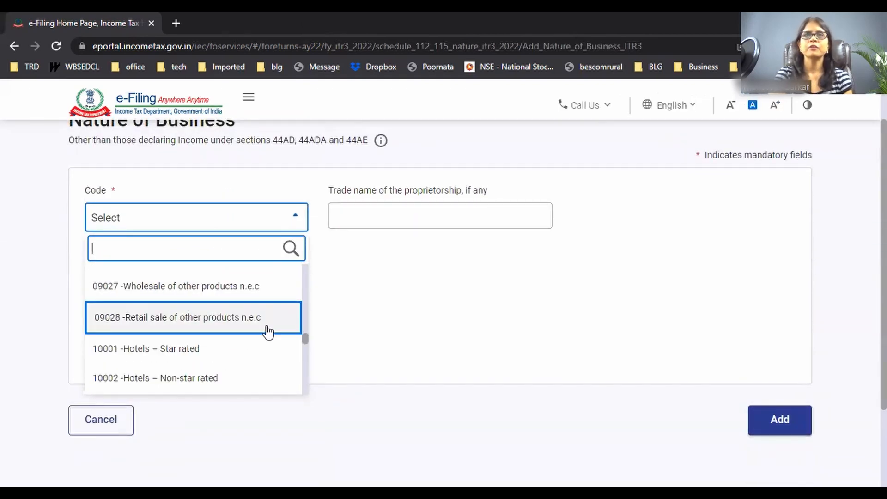
pyautogui.click(268, 331)
# - Add the nature of business entry and confirm the Nature of Business schedule
pyautogui.scroll(-2, 508, 323)
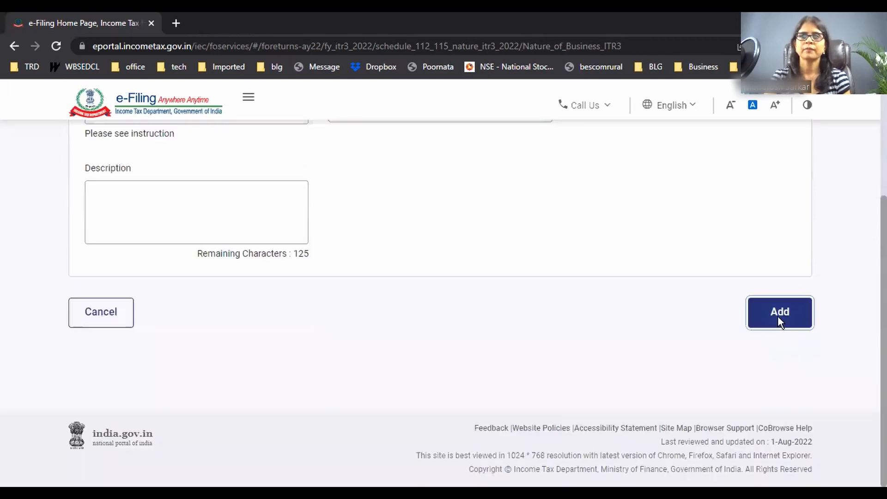
pyautogui.click(777, 316)
pyautogui.scroll(-4, 414, 388)
pyautogui.click(786, 312)
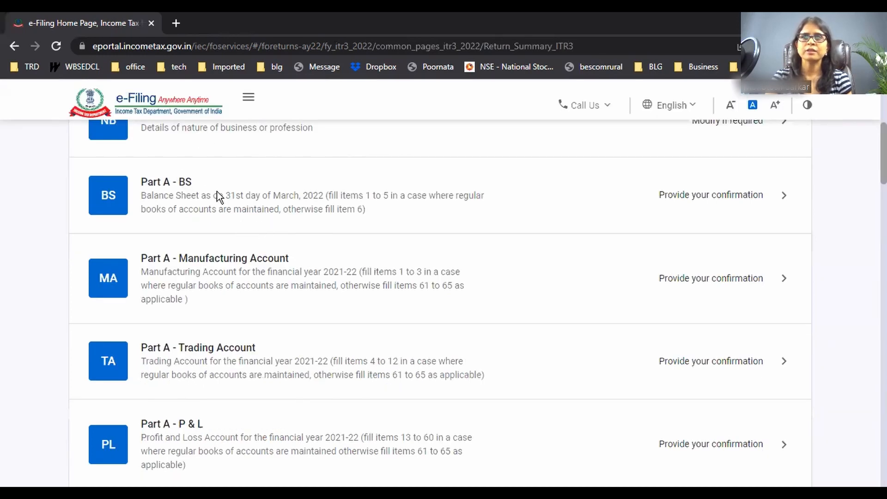
# - Open Part A - BS, check the No Account Cases amounts, and confirm the balance sheet schedule
pyautogui.click(174, 182)
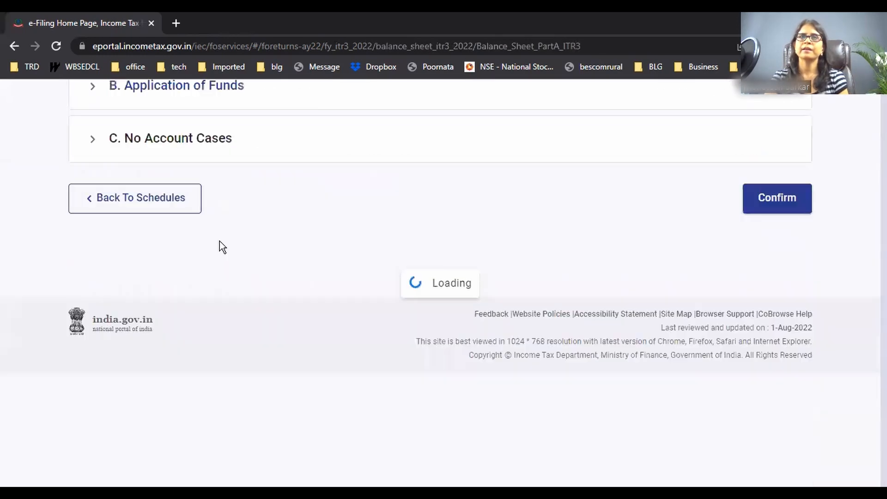
pyautogui.scroll(-4, 319, 317)
pyautogui.click(202, 263)
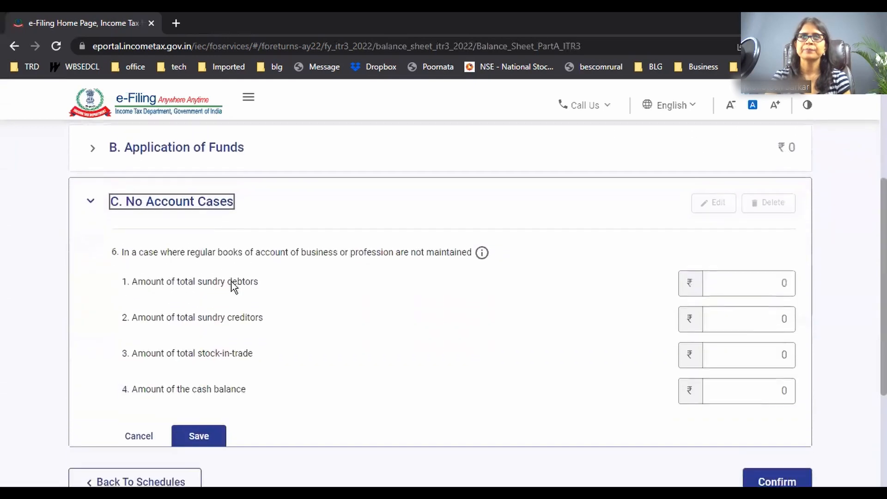
pyautogui.scroll(-3, 277, 288)
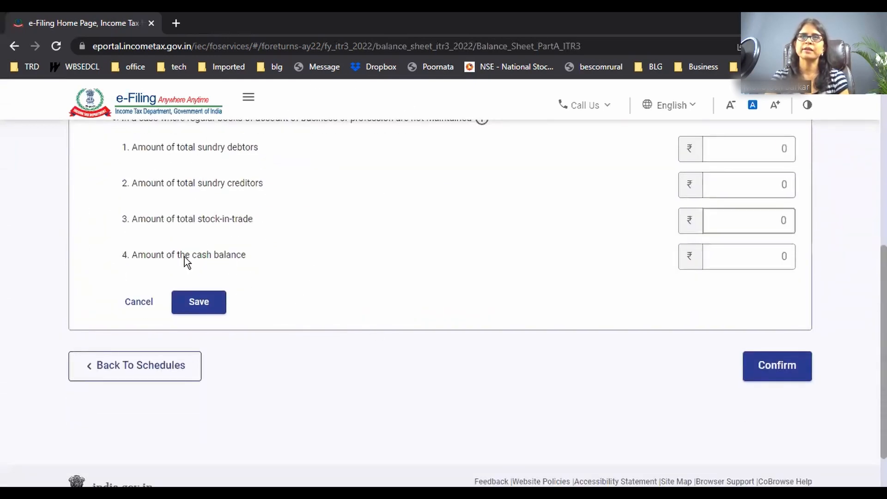
pyautogui.scroll(3, 519, 198)
pyautogui.scroll(-3, 516, 219)
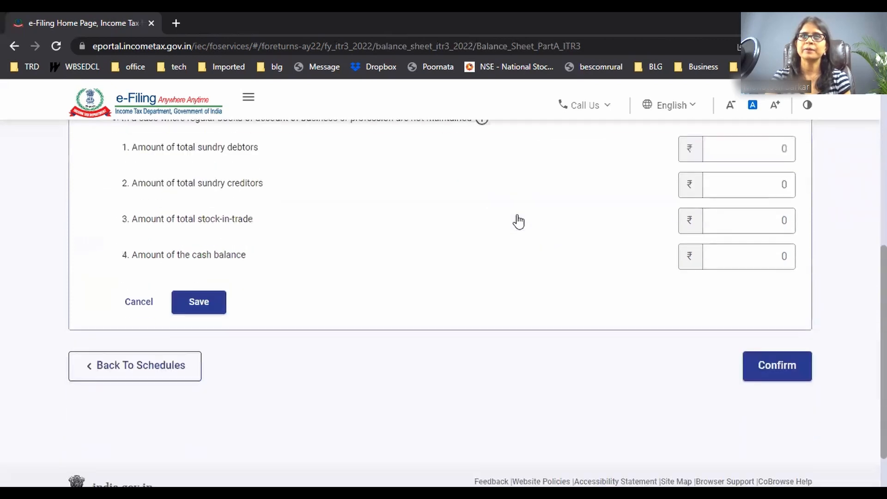
pyautogui.click(781, 367)
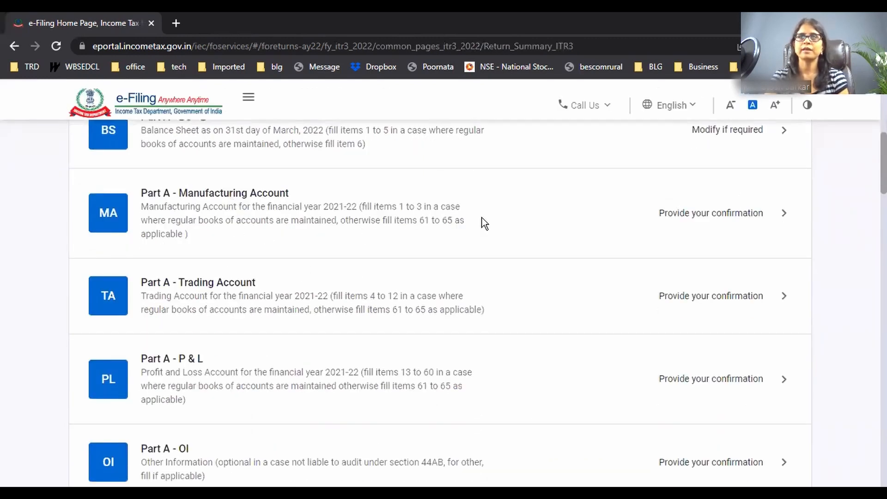
# - Open the Part A - P & L schedule and start adding details under No Account Cases
pyautogui.scroll(-3, 488, 235)
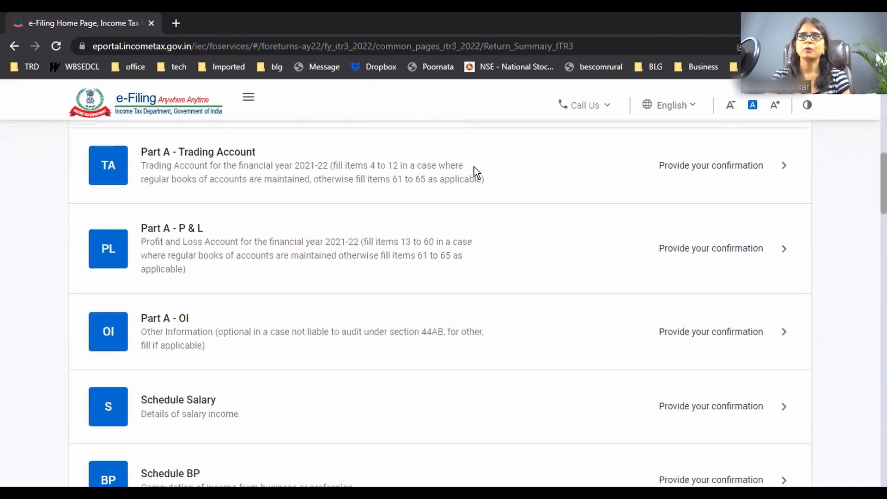
pyautogui.scroll(-1, 474, 167)
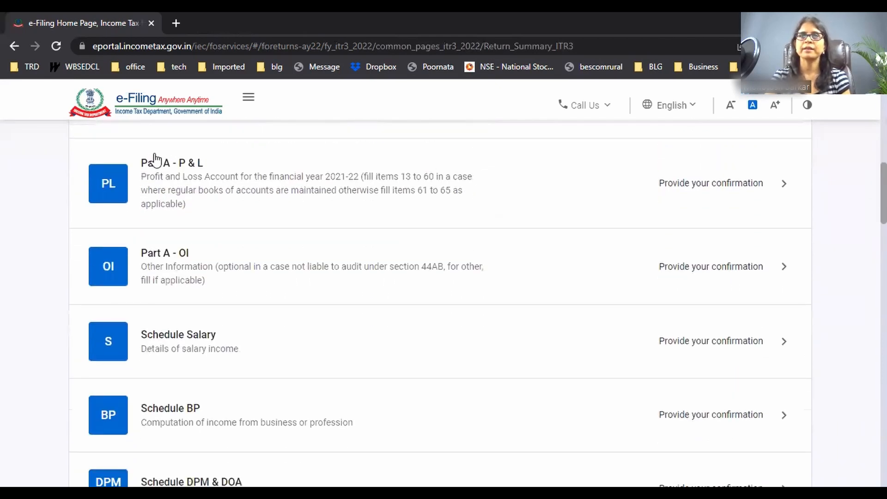
pyautogui.scroll(1, 182, 170)
pyautogui.click(184, 170)
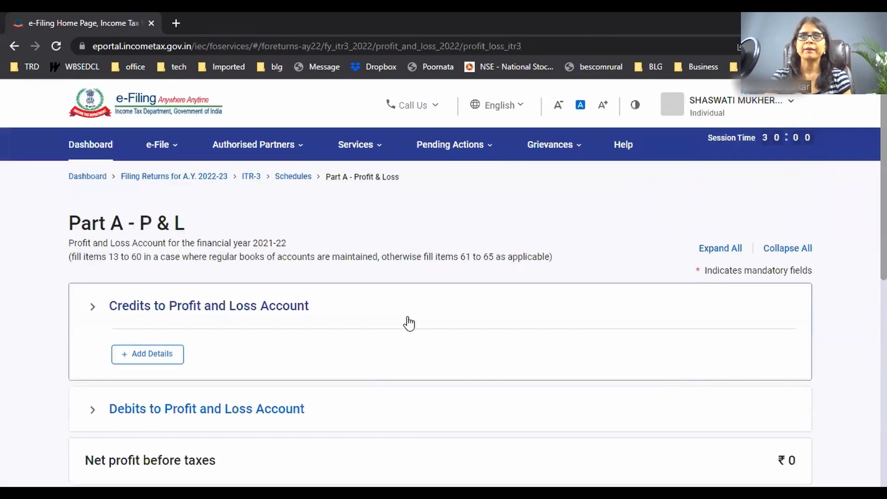
pyautogui.scroll(-6, 408, 323)
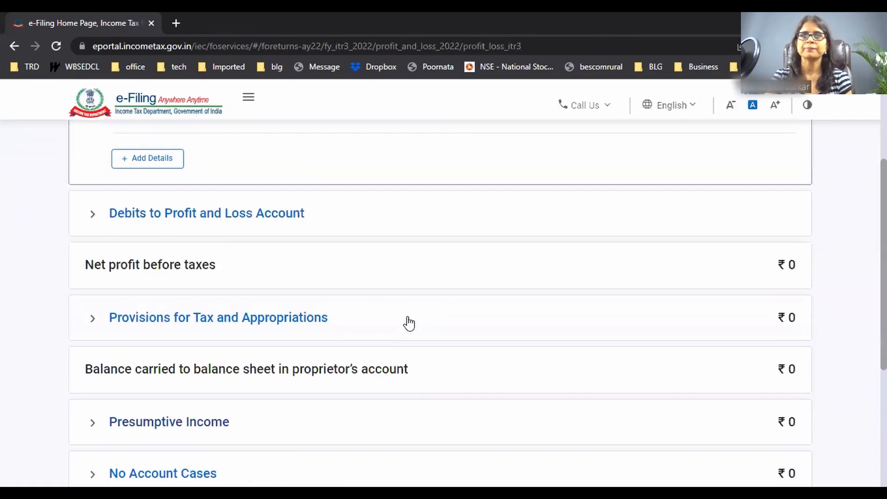
pyautogui.click(200, 342)
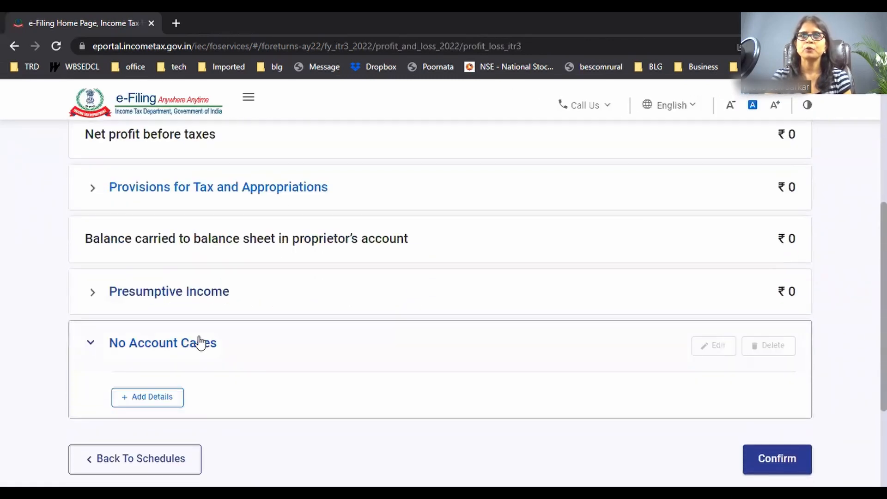
pyautogui.scroll(-3, 198, 343)
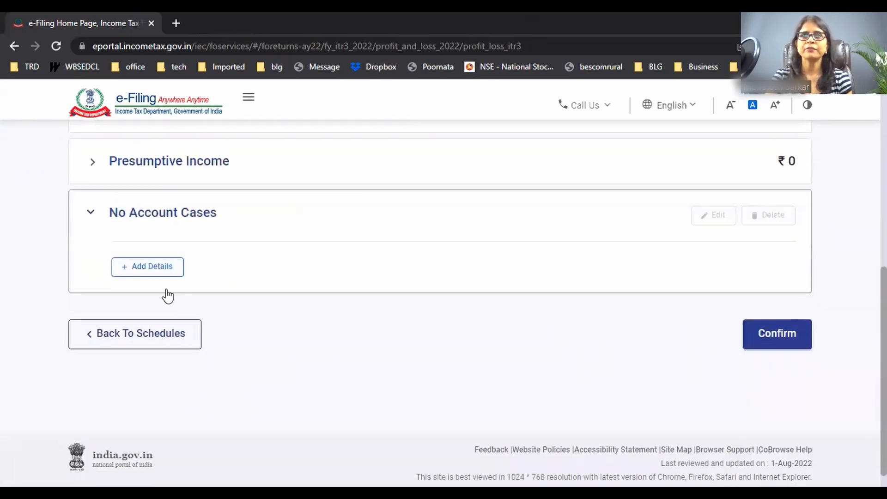
pyautogui.click(151, 267)
pyautogui.scroll(-3, 506, 300)
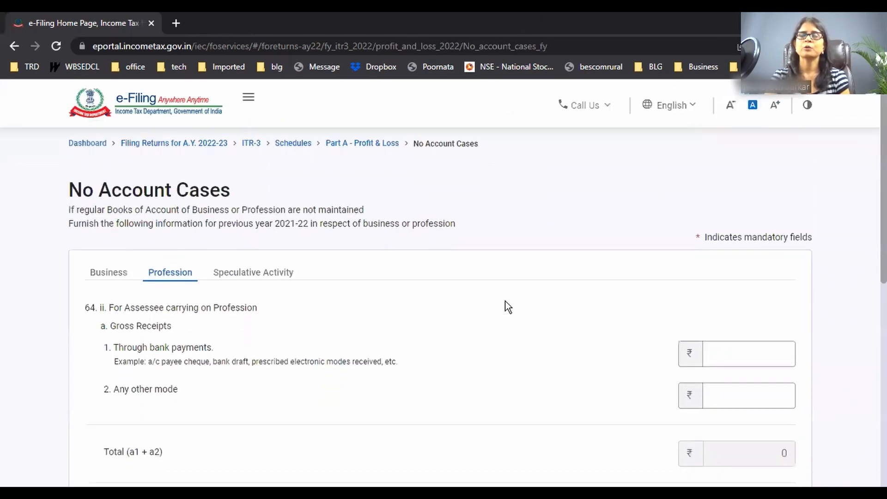
# - Switch the No Account Cases form to the Business section and review its receipt and profit fields
pyautogui.scroll(3, 506, 303)
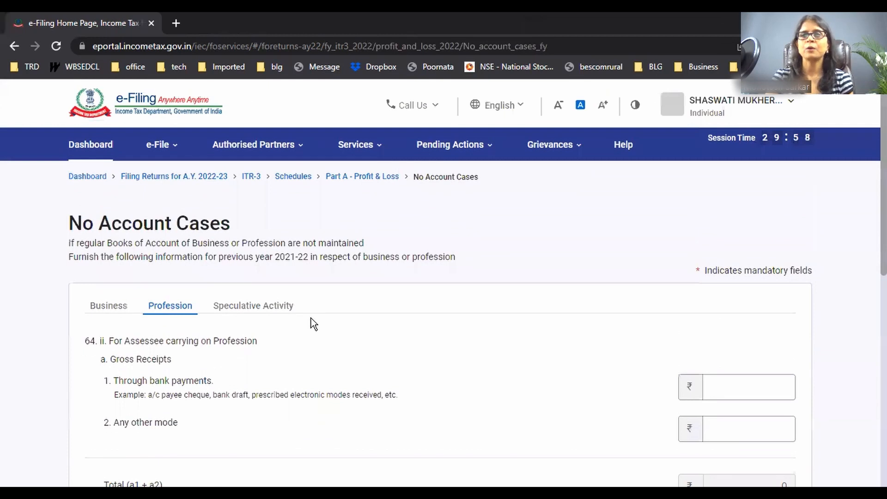
pyautogui.scroll(-1, 272, 347)
pyautogui.scroll(1, 271, 348)
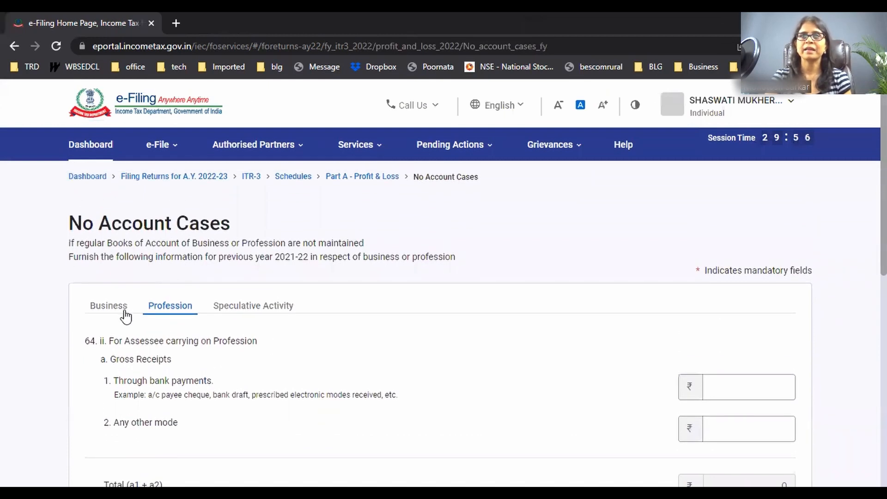
pyautogui.click(114, 307)
pyautogui.scroll(-4, 465, 362)
pyautogui.scroll(3, 465, 361)
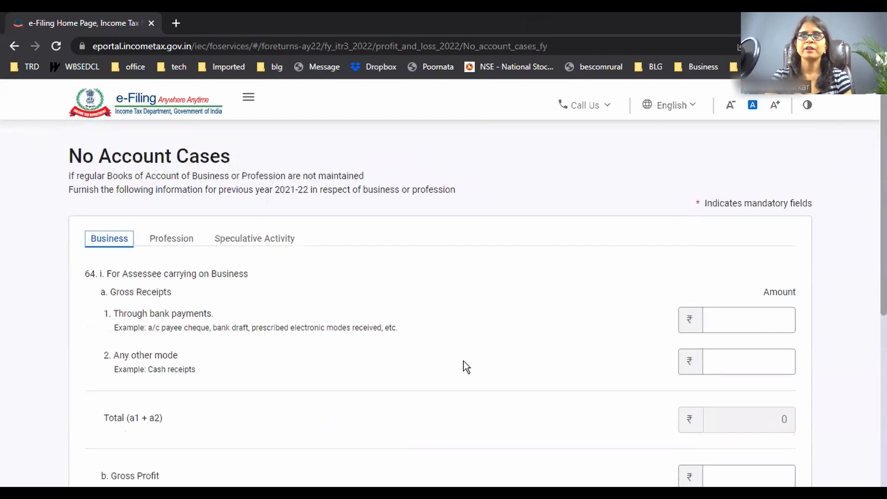
pyautogui.scroll(-3, 260, 357)
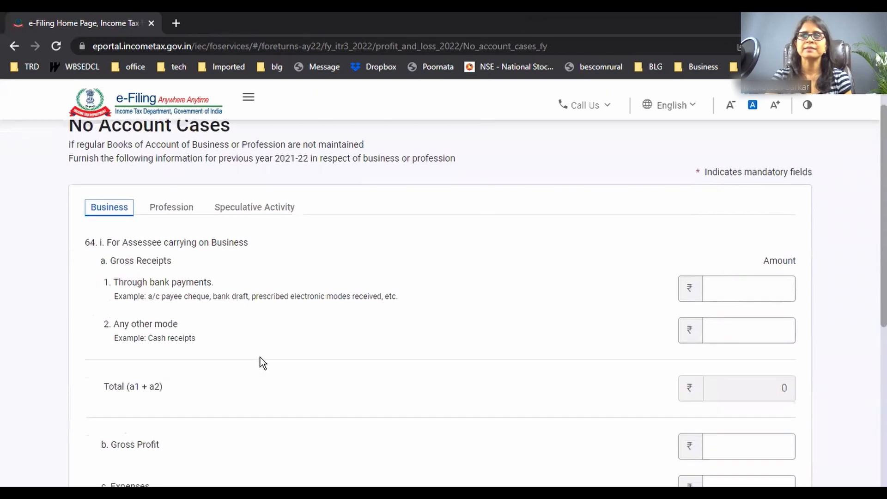
# - Enter ₹1,00,00,000 as the business gross receipts through bank payments
pyautogui.doubleClick(125, 185)
pyautogui.click(213, 184)
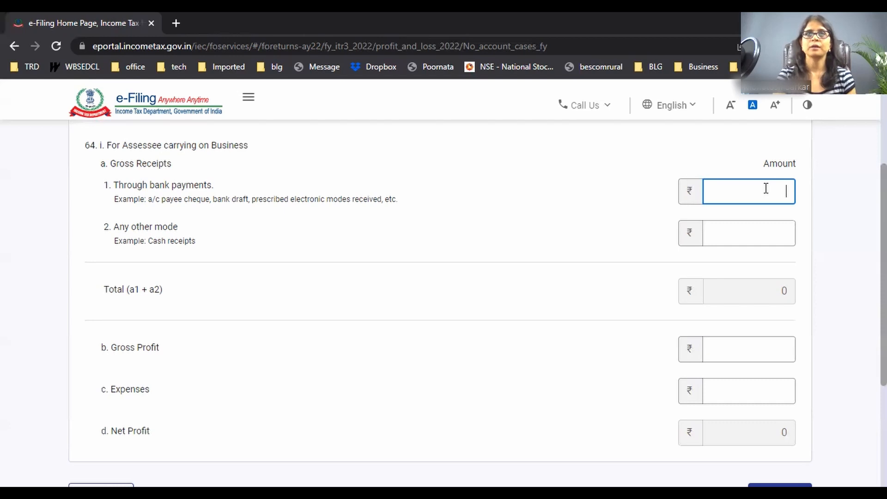
pyautogui.write('1000000')
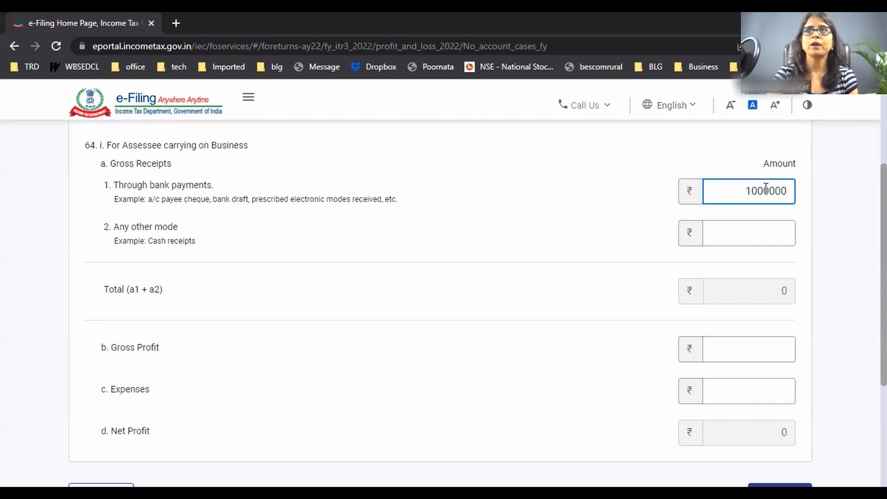
pyautogui.click(750, 237)
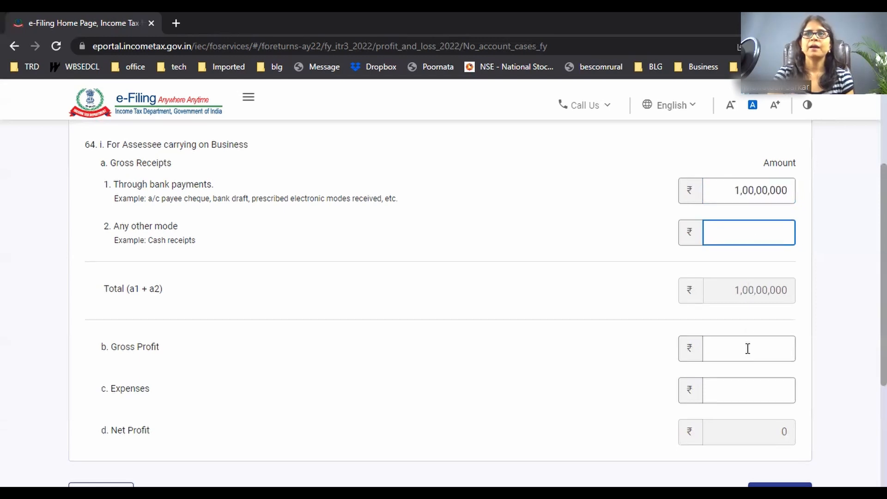
# - Set the business's gross profit to ₹20,00,000 and expenses to ₹5,00,000, and add the details to Part A - P & L
pyautogui.scroll(-2, 747, 346)
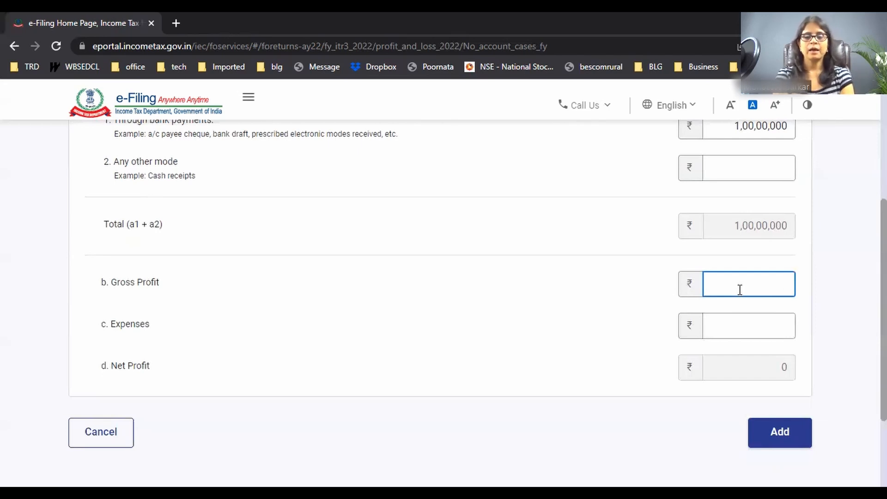
pyautogui.write('20')
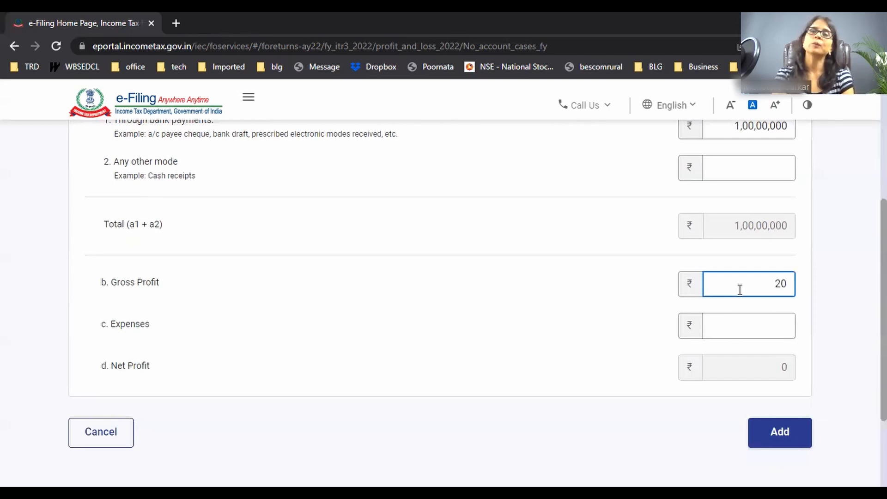
pyautogui.write('0000')
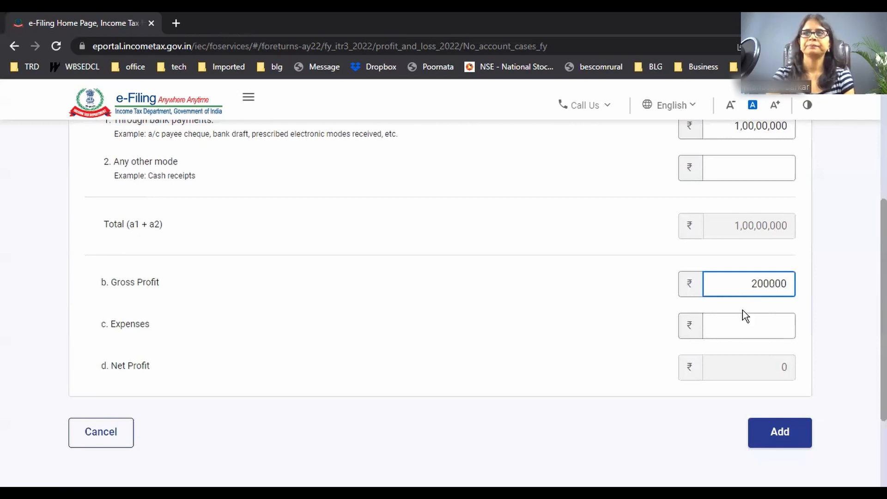
pyautogui.click(748, 324)
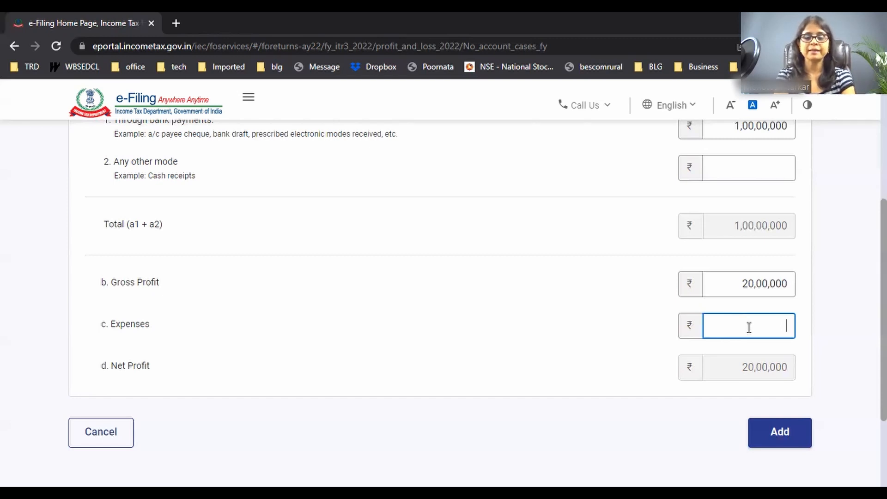
pyautogui.write('00,000')
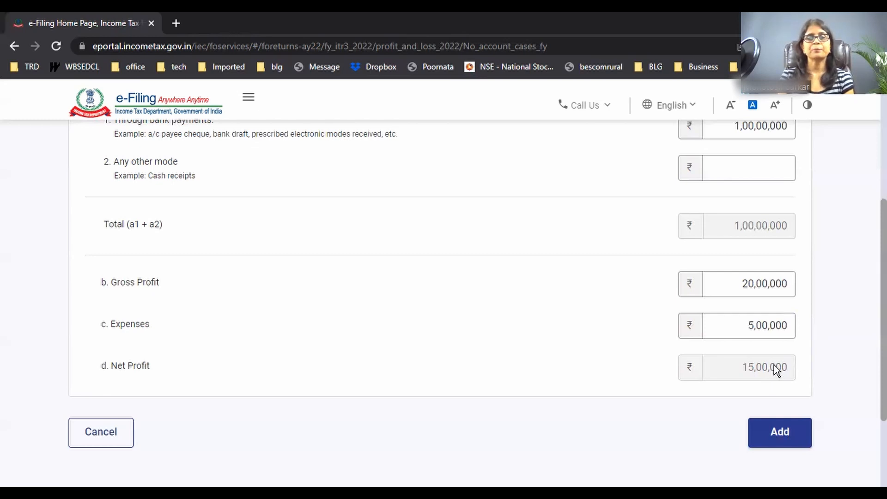
pyautogui.scroll(-2, 774, 365)
pyautogui.click(774, 369)
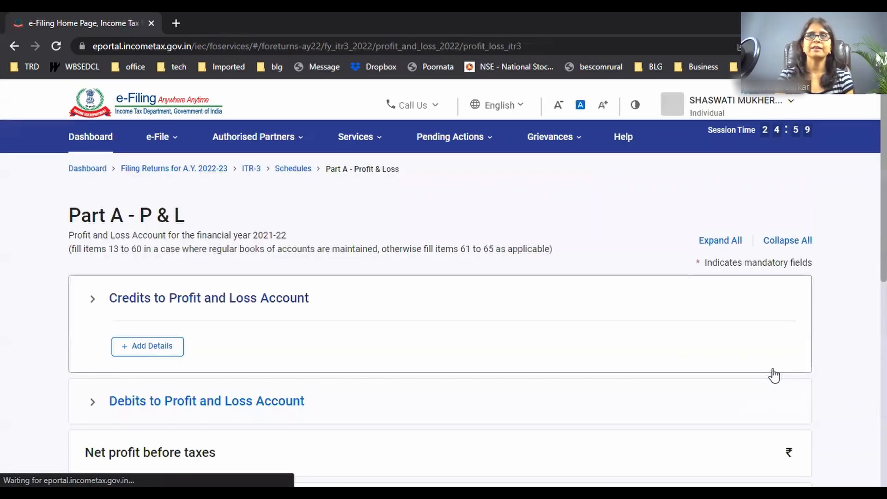
pyautogui.scroll(-7, 668, 375)
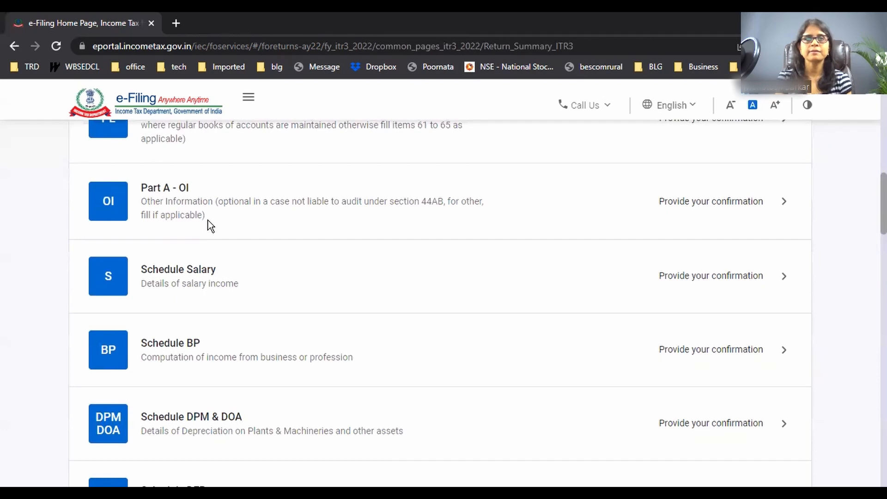
# - Open Schedule DPM & DOA and start adding details for depreciation on plant and machinery under Schedule DPM
pyautogui.scroll(-1, 190, 220)
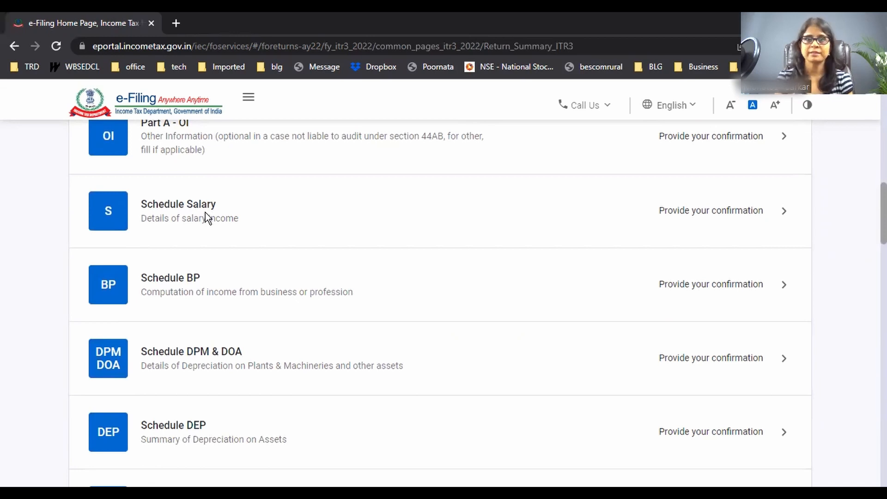
pyautogui.scroll(-1, 205, 212)
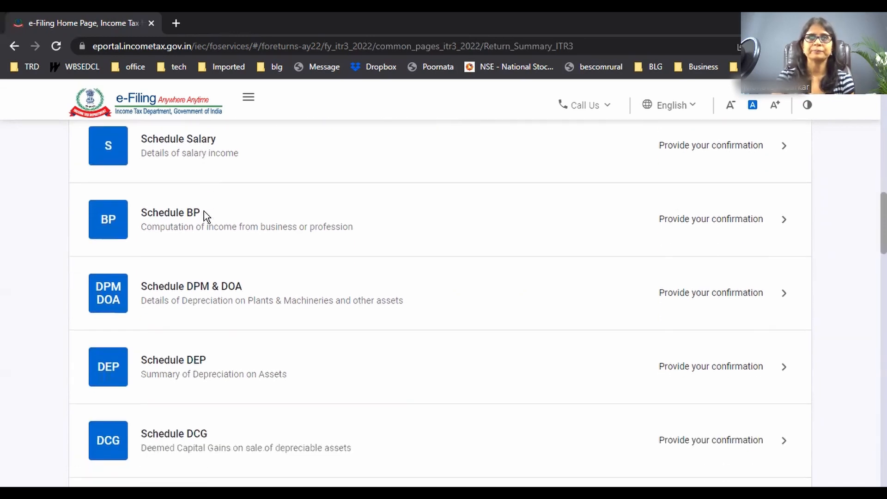
pyautogui.click(305, 276)
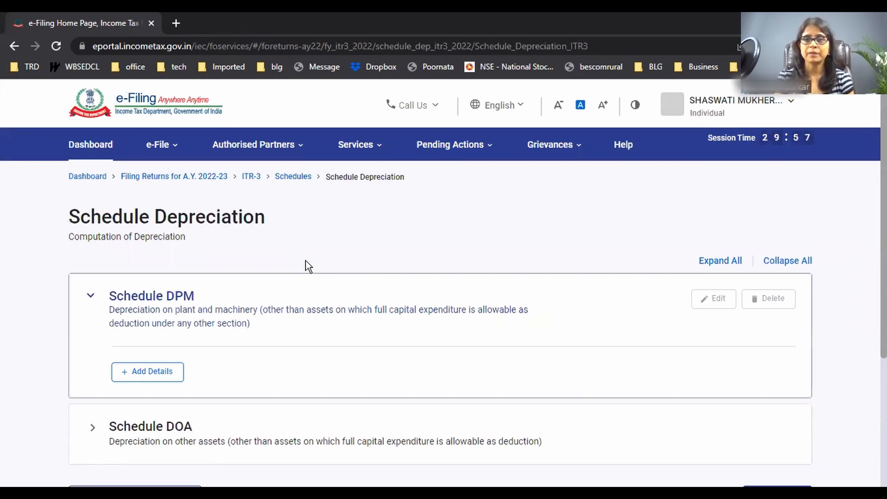
pyautogui.scroll(-3, 306, 266)
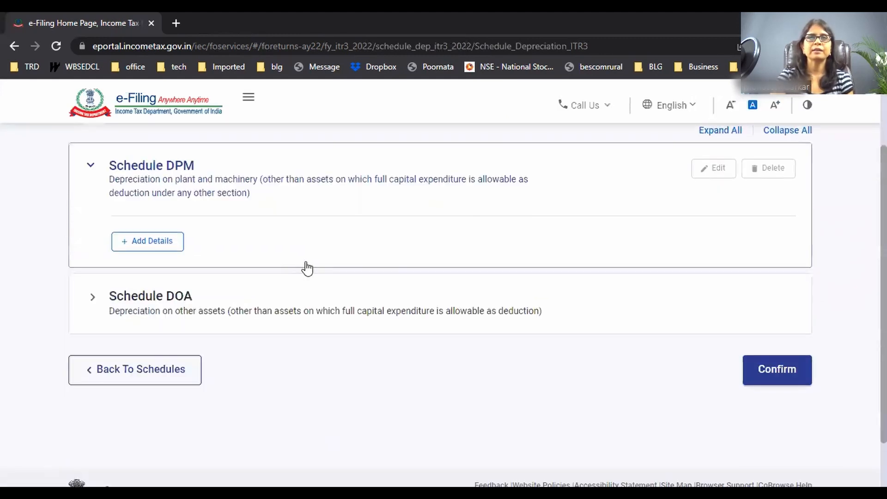
pyautogui.click(132, 245)
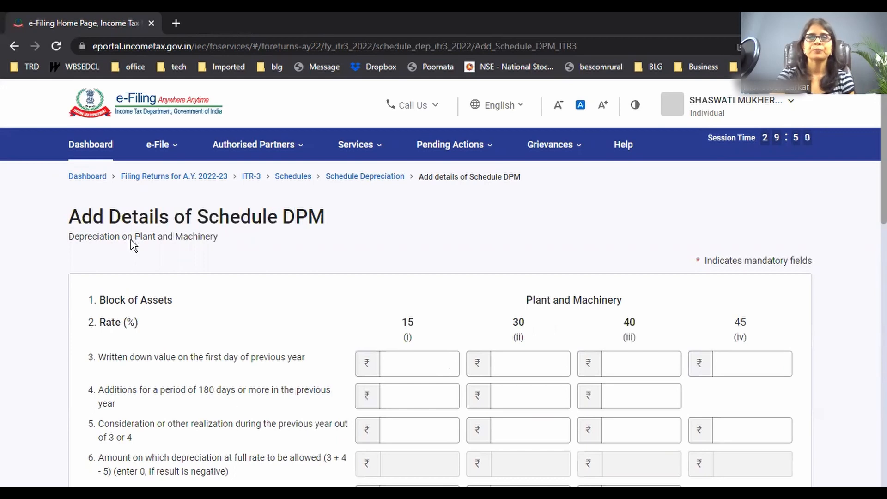
# - Enter ₹50,000 as additions for a period of 180 days or more in the 40% plant and machinery block
pyautogui.scroll(-3, 134, 239)
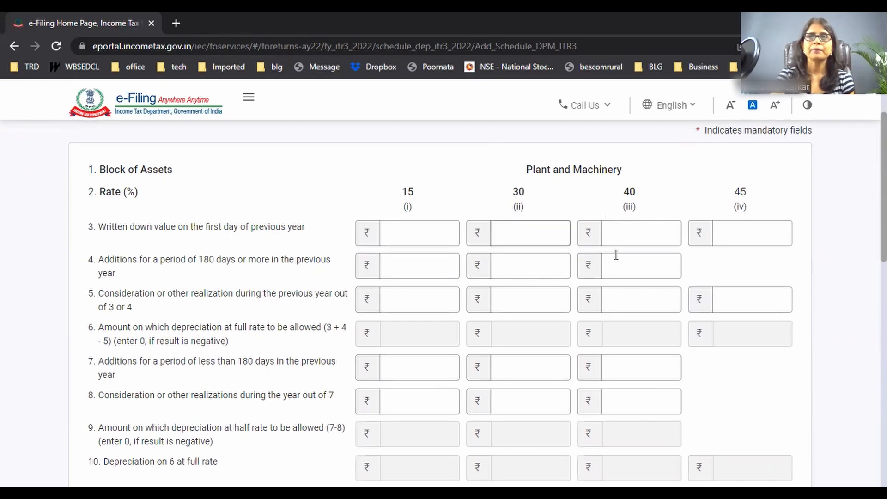
pyautogui.click(635, 262)
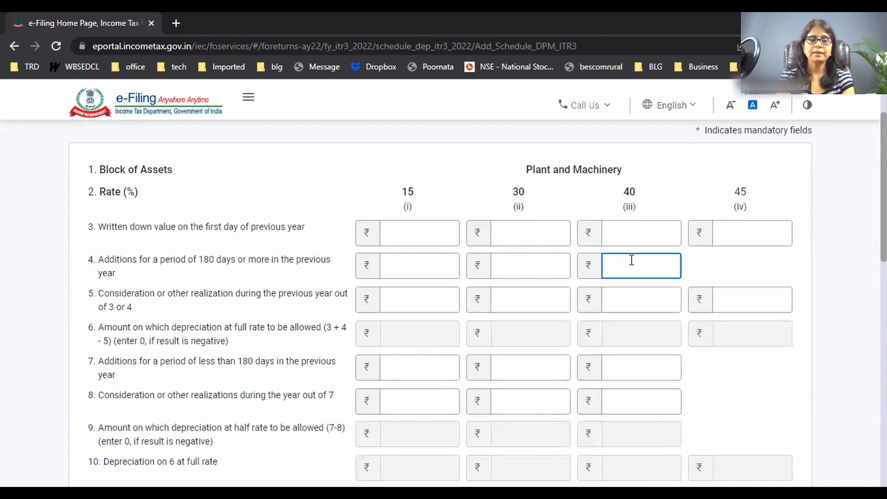
pyautogui.write('50000')
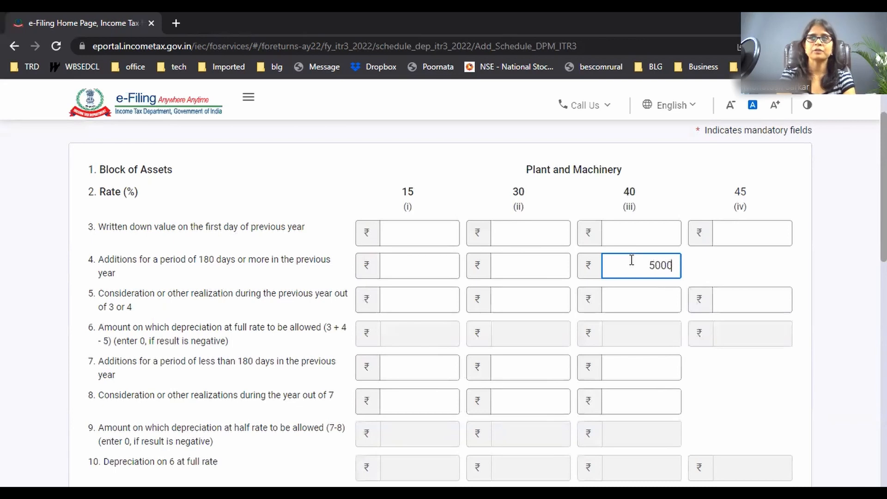
pyautogui.click(658, 301)
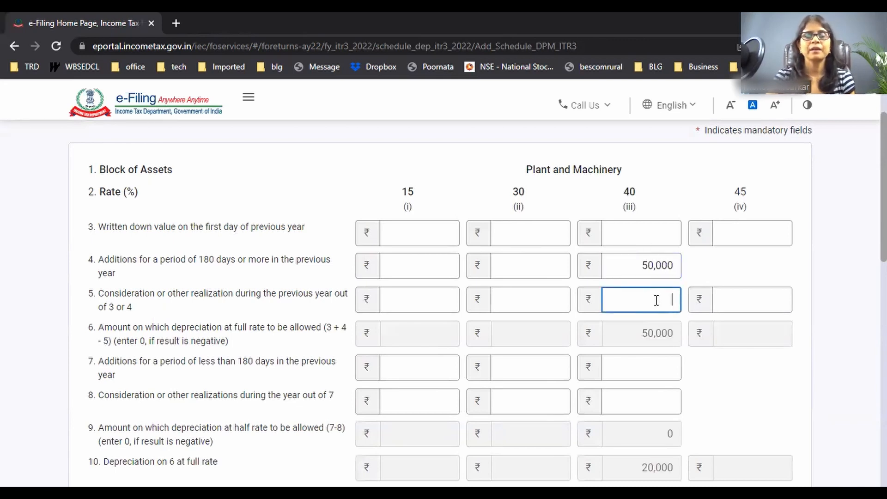
# - Enter ₹10,000 as additions for a period of less than 180 days in the 40% plant and machinery block
pyautogui.scroll(-2, 658, 301)
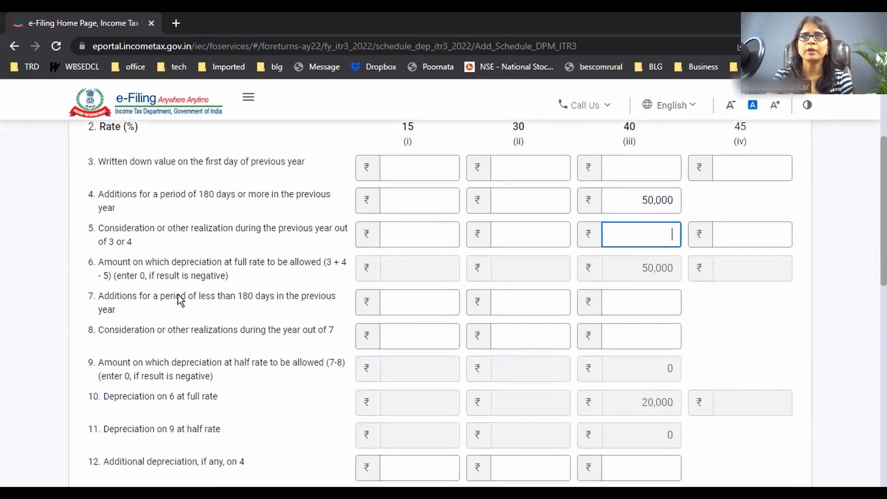
pyautogui.click(193, 297)
pyautogui.moveTo(181, 298); pyautogui.dragTo(260, 297)
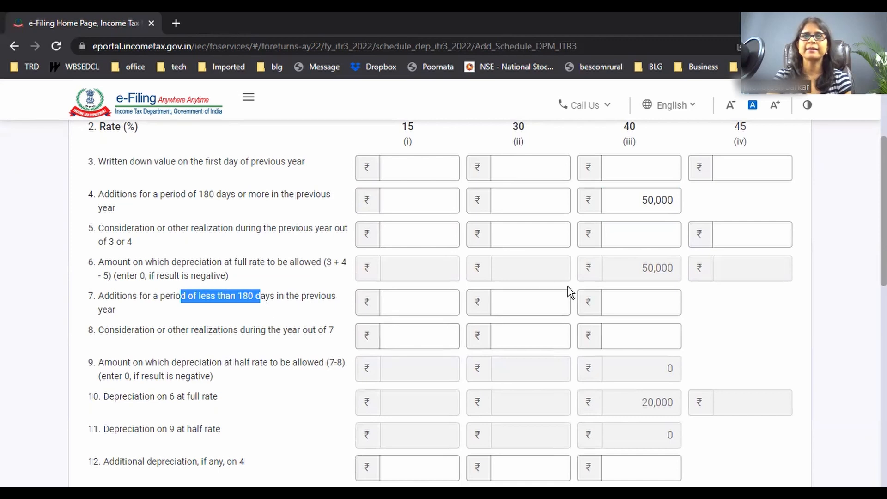
pyautogui.click(646, 295)
pyautogui.write('10000')
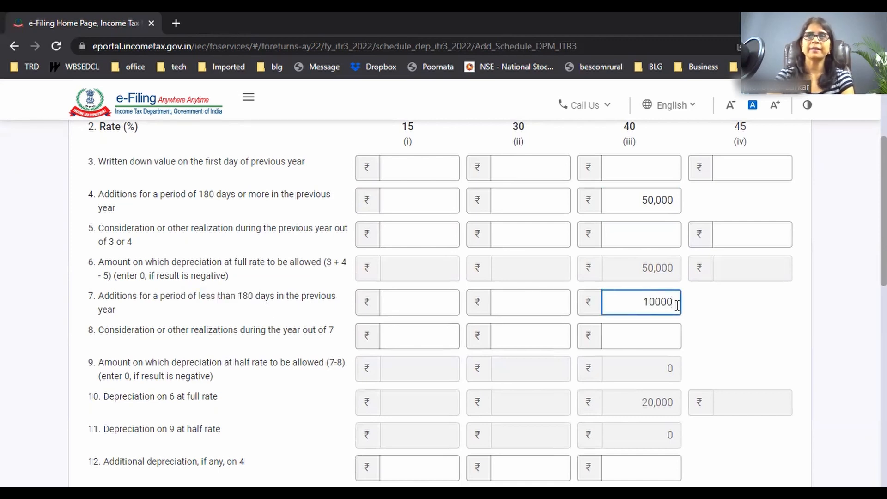
pyautogui.click(720, 323)
# - Check the full-rate, half-rate and total depreciation calculated for the 40% block against the additions entered
pyautogui.scroll(1, 720, 321)
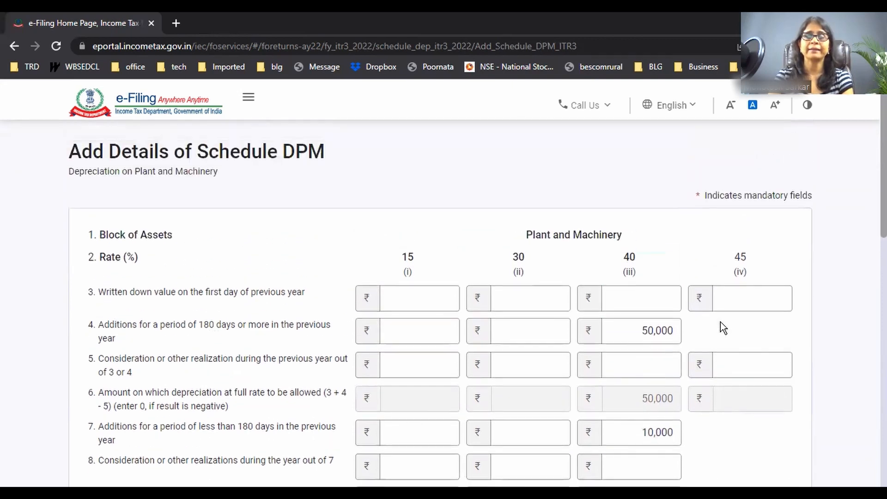
pyautogui.scroll(-4, 720, 322)
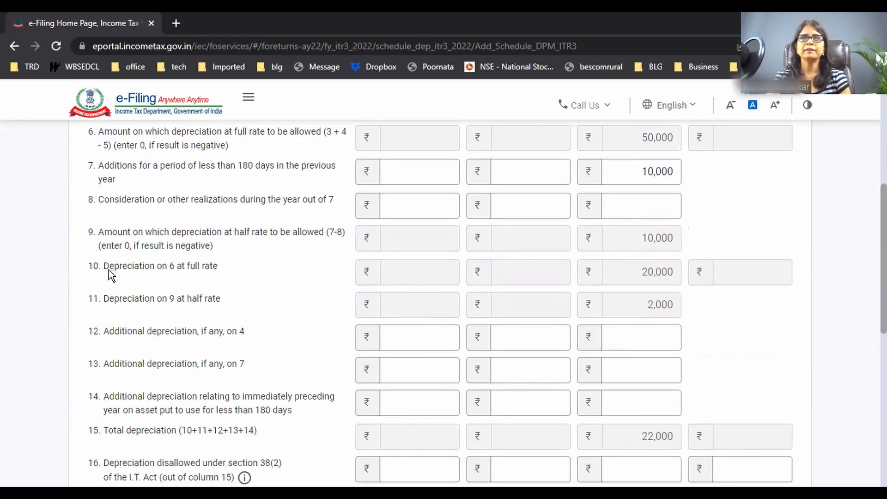
pyautogui.scroll(3, 525, 294)
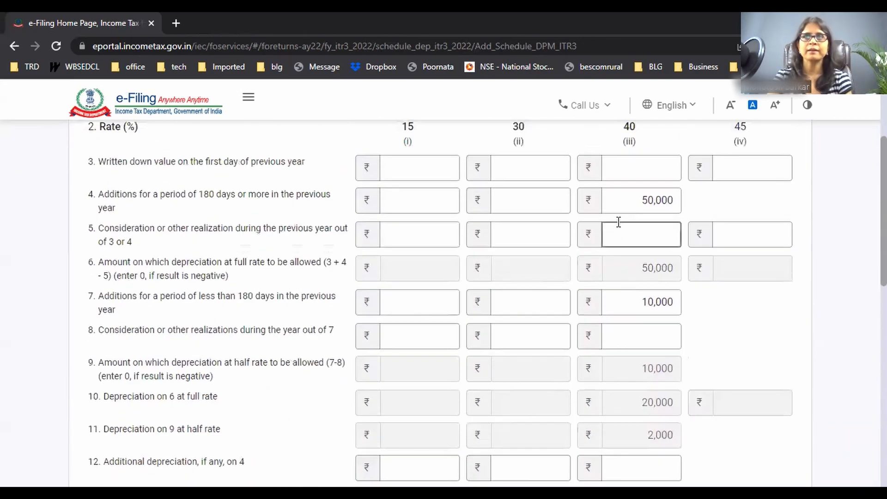
pyautogui.moveTo(634, 200); pyautogui.dragTo(744, 192)
pyautogui.scroll(-3, 730, 366)
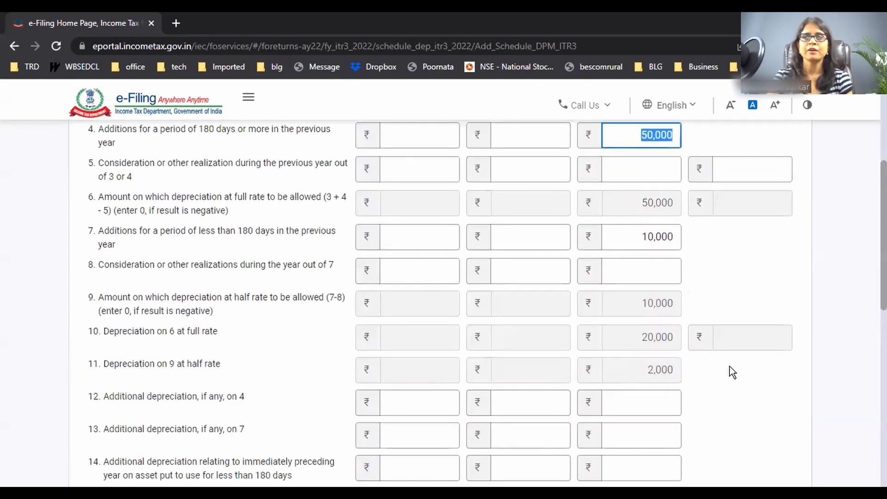
pyautogui.scroll(3, 692, 216)
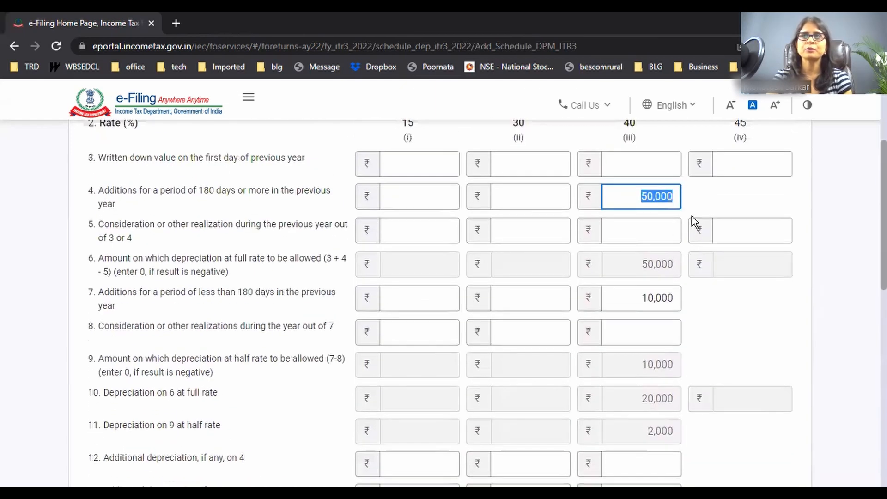
pyautogui.moveTo(640, 298); pyautogui.dragTo(683, 304)
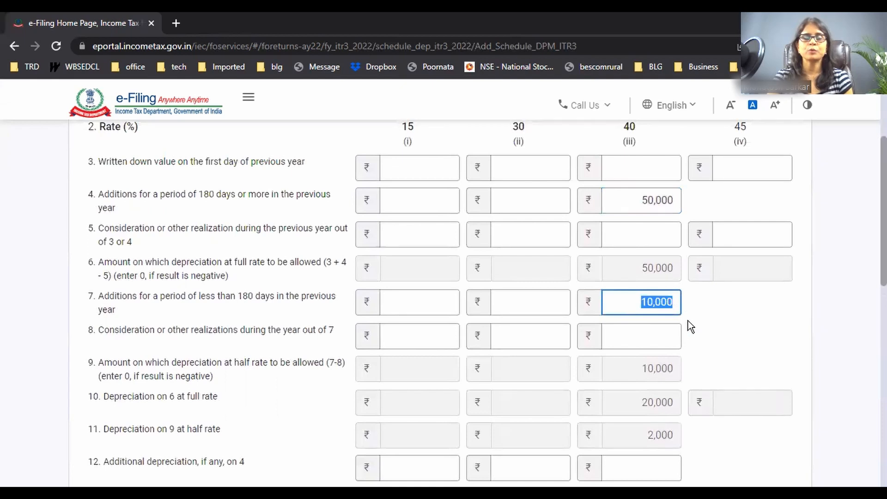
pyautogui.scroll(-3, 685, 331)
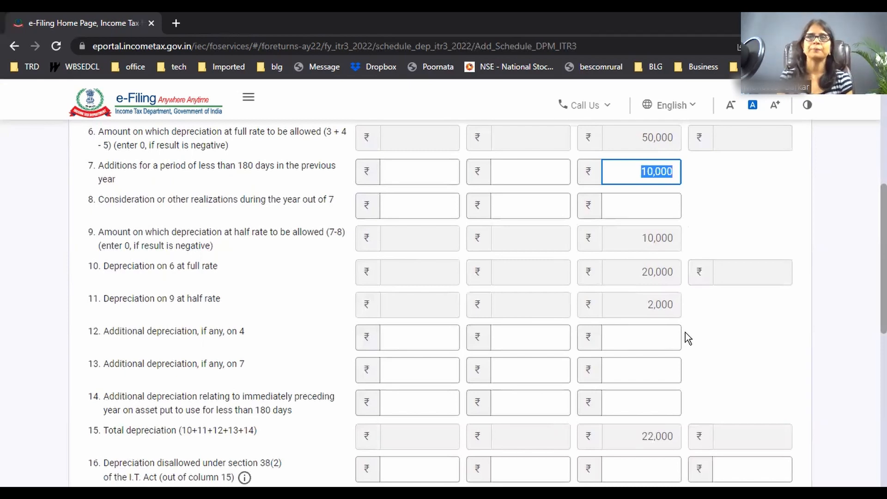
pyautogui.scroll(-3, 685, 332)
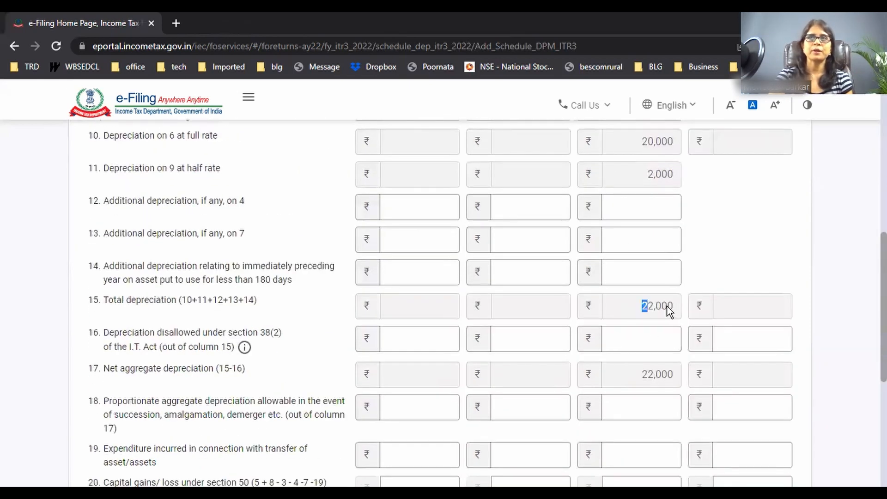
pyautogui.moveTo(667, 306); pyautogui.dragTo(674, 306)
# - Compare the 40% block's written down value on the last day with the first-day written down value field
pyautogui.scroll(-5, 680, 311)
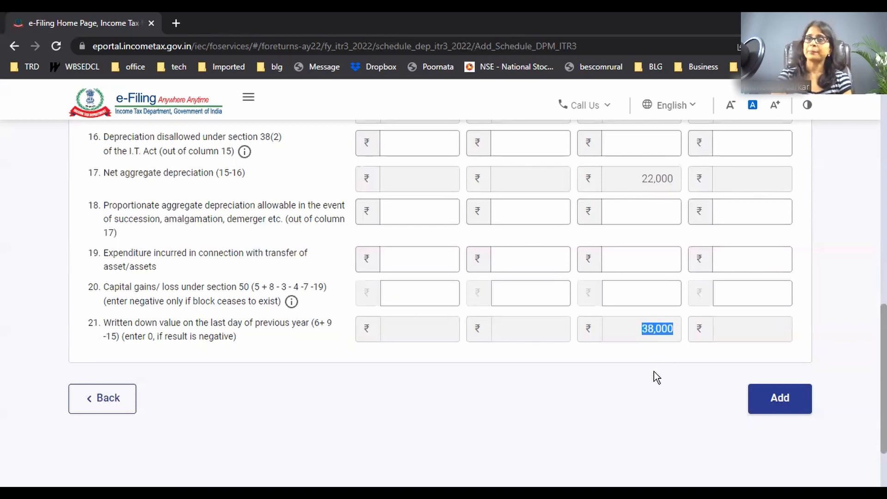
pyautogui.click(655, 329)
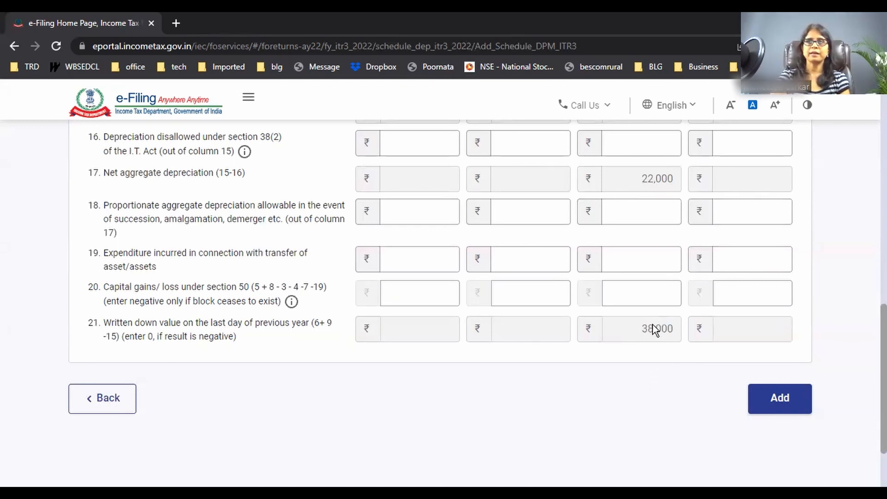
pyautogui.doubleClick(655, 329)
pyautogui.scroll(10, 699, 425)
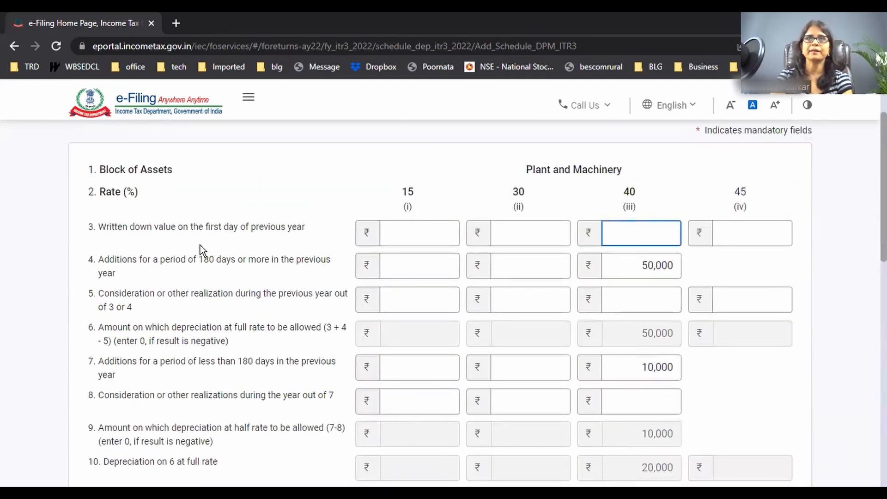
pyautogui.moveTo(118, 229); pyautogui.dragTo(188, 228)
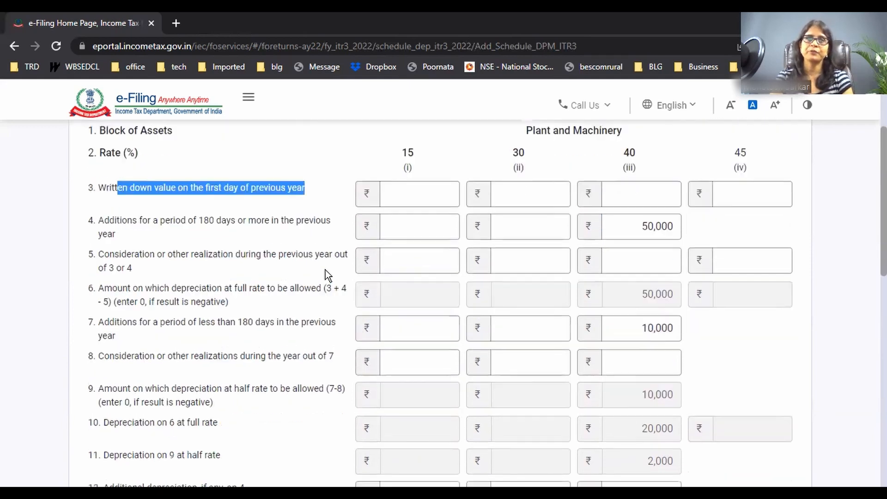
pyautogui.scroll(-10, 327, 273)
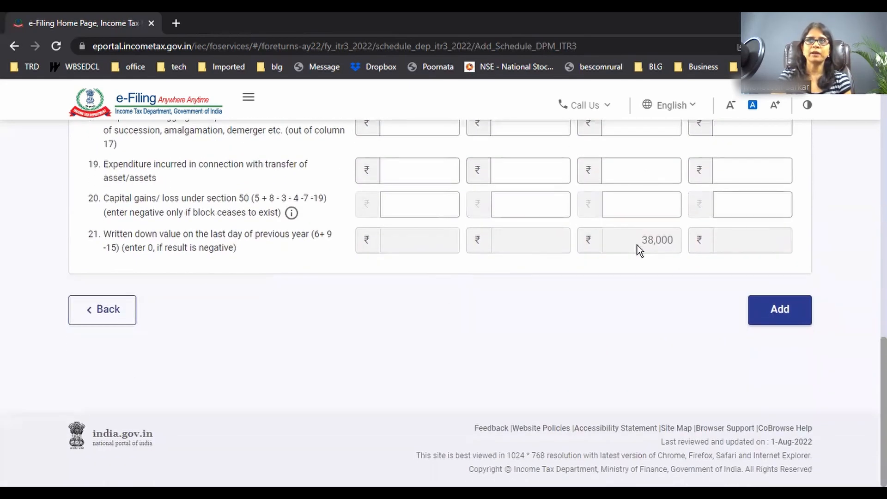
pyautogui.moveTo(670, 243); pyautogui.dragTo(674, 251)
pyautogui.scroll(10, 601, 328)
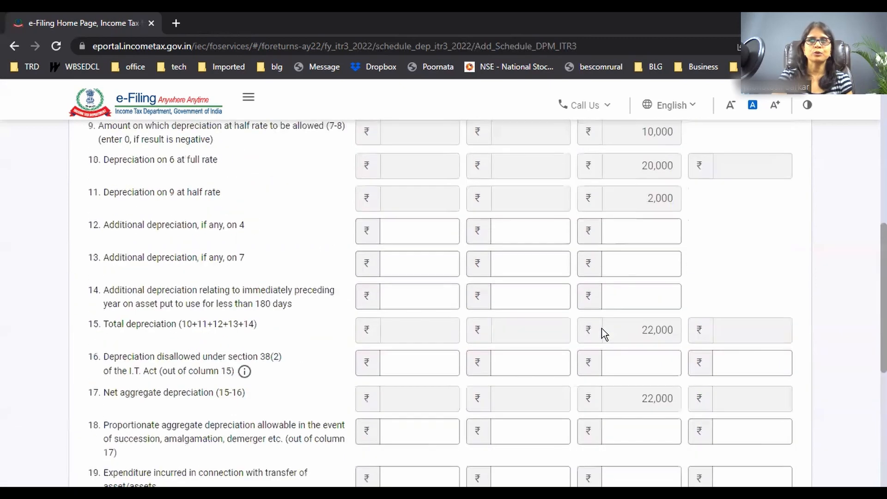
pyautogui.click(617, 220)
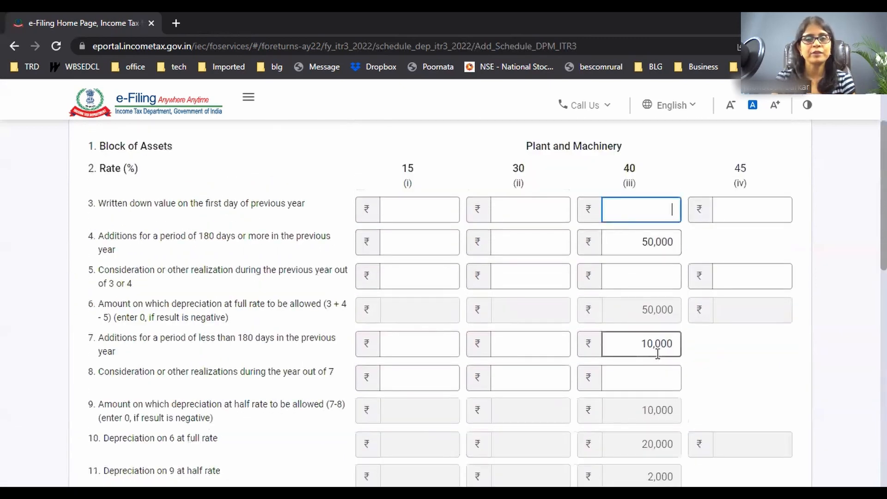
# - Add the completed details to Schedule DPM, and start adding details for other assets under Schedule DOA
pyautogui.scroll(-10, 658, 350)
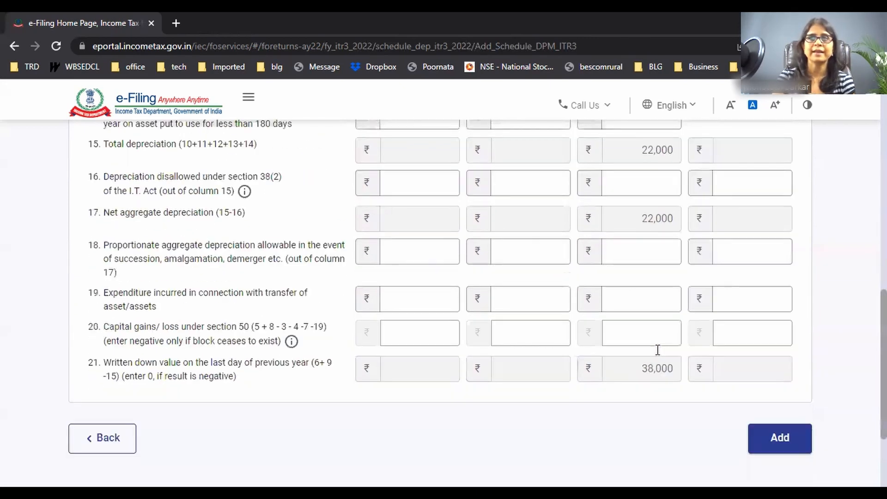
pyautogui.click(754, 315)
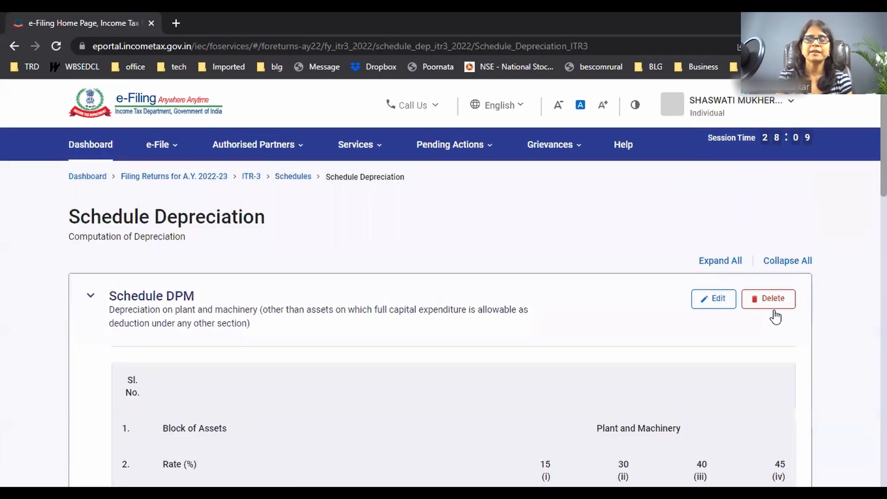
pyautogui.scroll(-15, 776, 317)
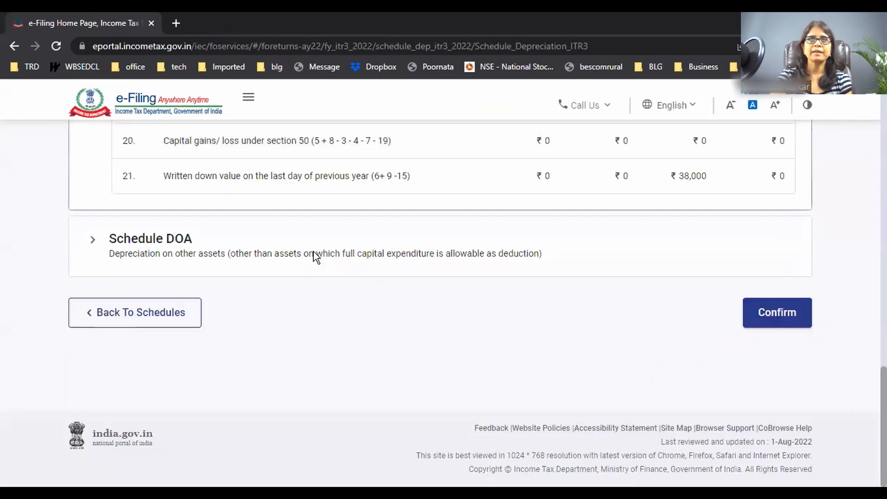
pyautogui.click(316, 258)
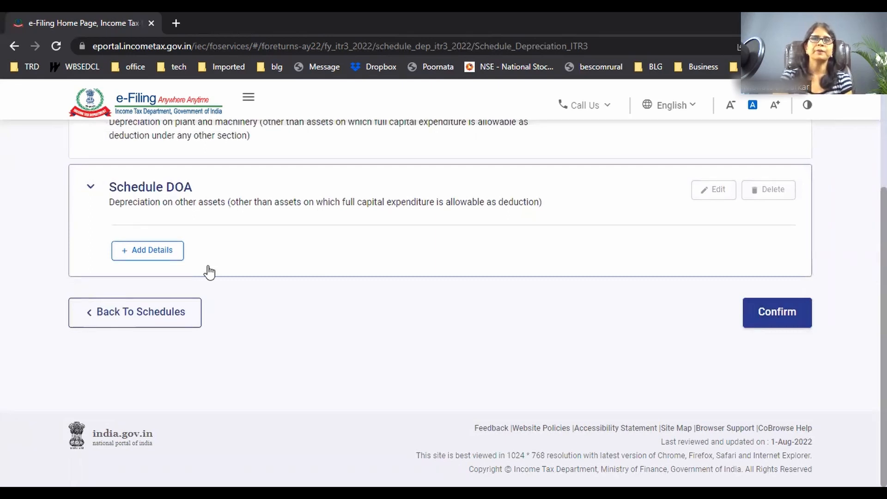
pyautogui.click(148, 250)
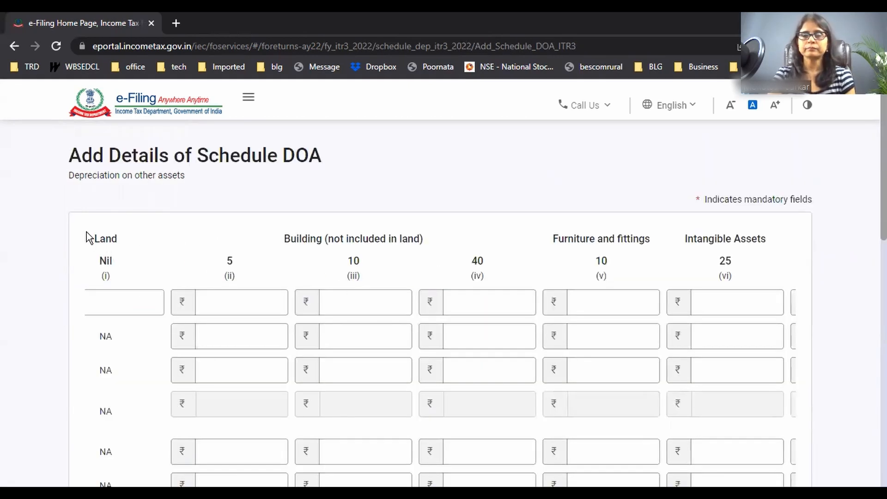
# - Examine the Schedule DOA asset categories and depreciation rates for land, building, and furniture and fittings
pyautogui.moveTo(87, 238); pyautogui.dragTo(145, 230)
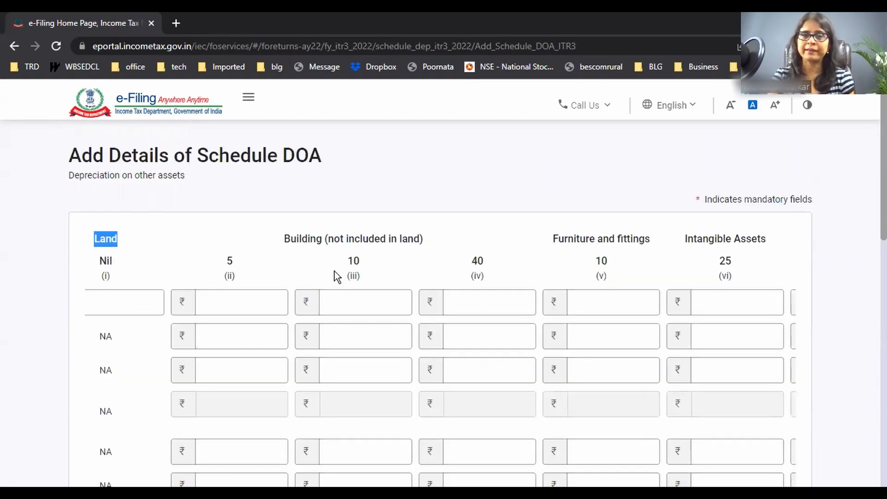
pyautogui.scroll(-3, 333, 275)
pyautogui.scroll(3, 333, 275)
pyautogui.click(280, 242)
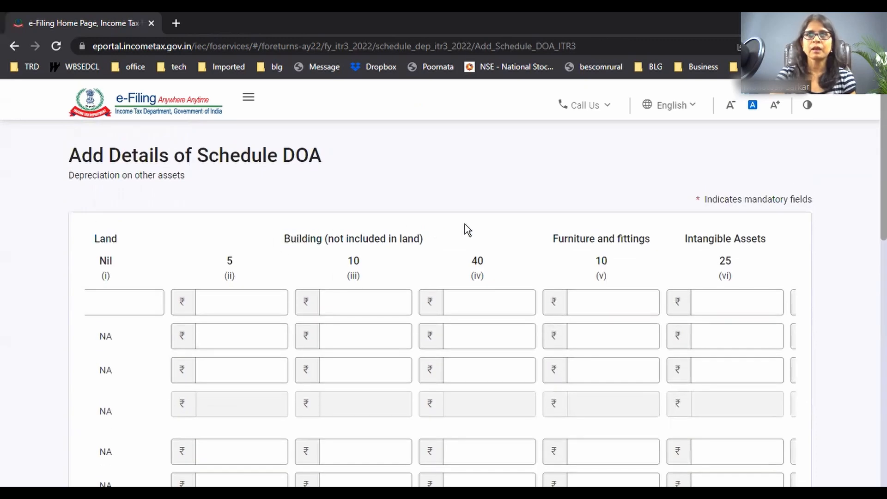
pyautogui.moveTo(465, 224); pyautogui.dragTo(453, 241)
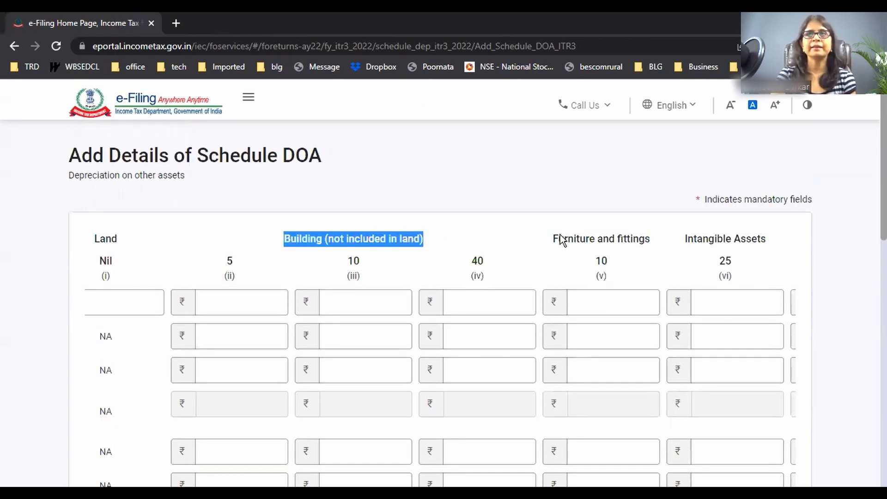
pyautogui.moveTo(548, 242); pyautogui.dragTo(647, 240)
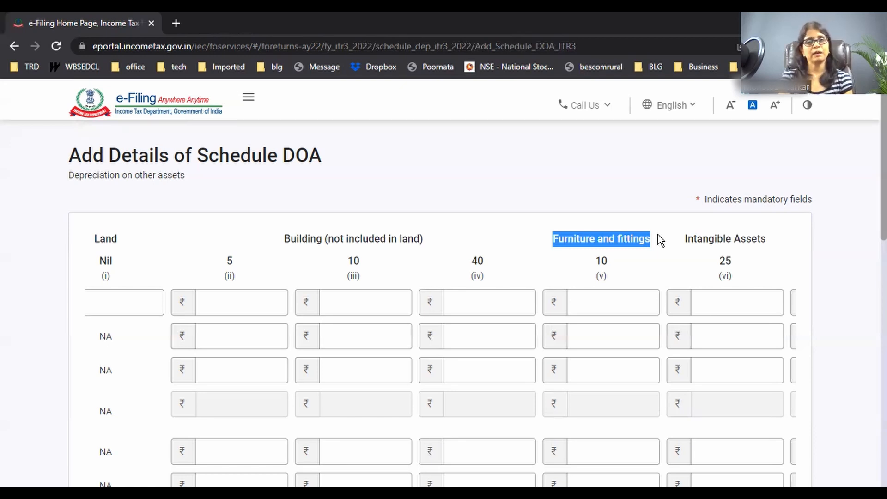
# - Review the Schedule DOA rows, especially the additions for 180 days or more and for less than 180 days
pyautogui.scroll(-10, 665, 273)
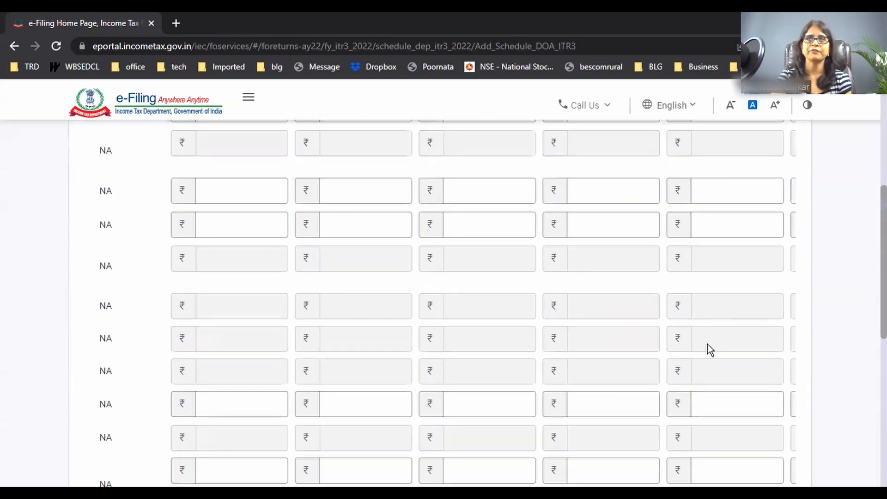
pyautogui.scroll(-5, 620, 464)
pyautogui.moveTo(494, 326); pyautogui.dragTo(309, 333)
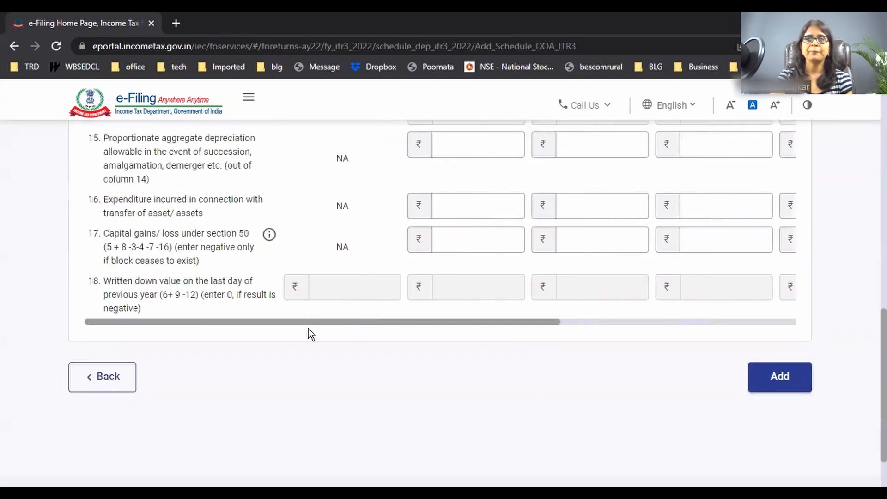
pyautogui.scroll(3, 373, 321)
pyautogui.scroll(8, 373, 322)
pyautogui.moveTo(127, 265); pyautogui.dragTo(315, 263)
pyautogui.scroll(-3, 402, 365)
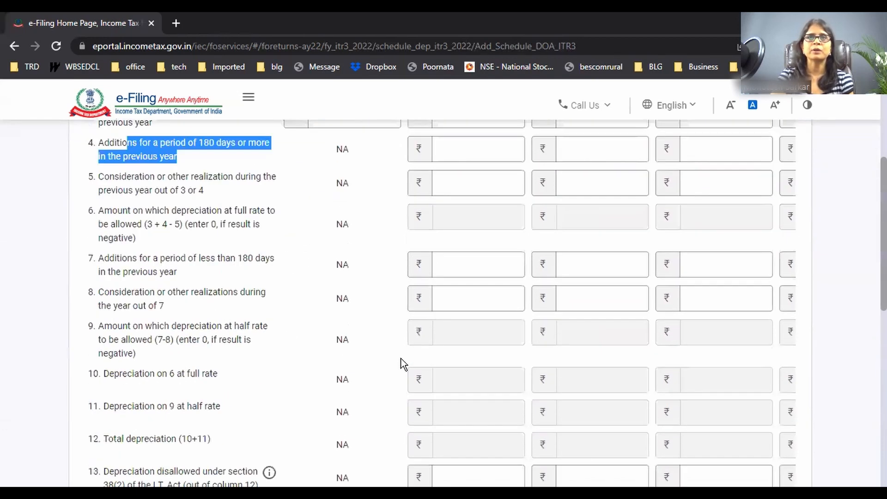
pyautogui.scroll(2, 180, 255)
pyautogui.moveTo(165, 314); pyautogui.dragTo(278, 330)
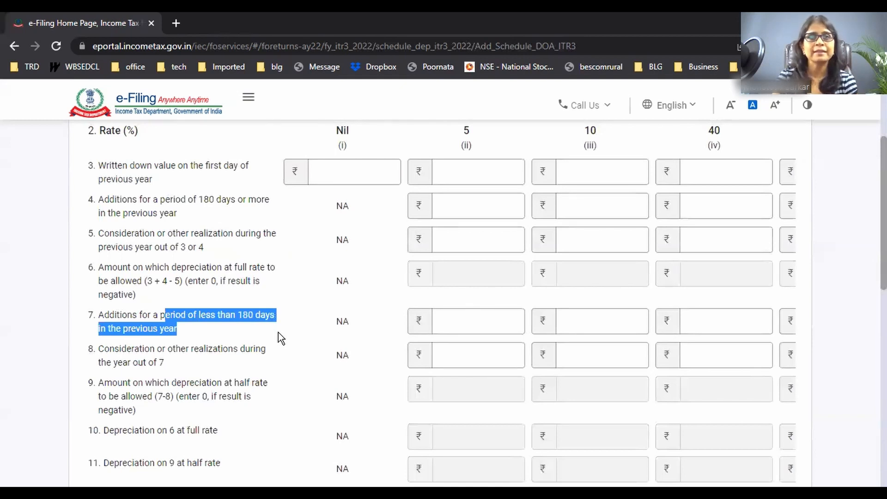
pyautogui.scroll(-3, 254, 401)
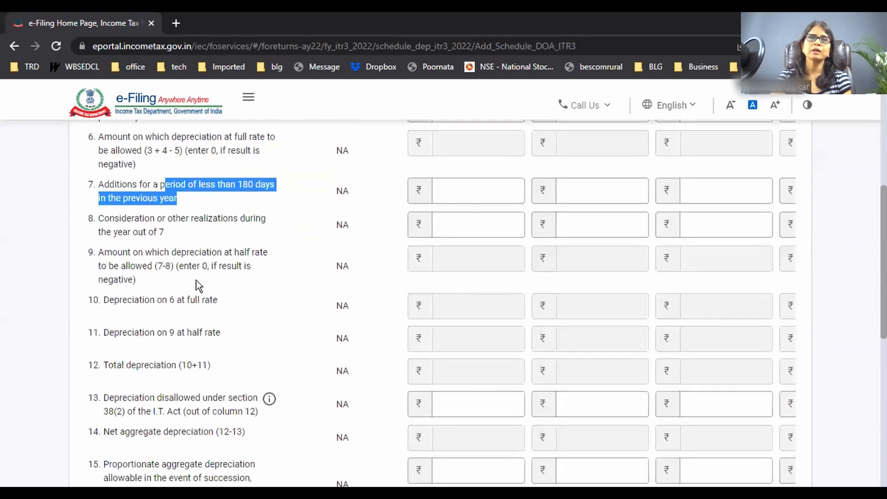
pyautogui.scroll(-8, 180, 439)
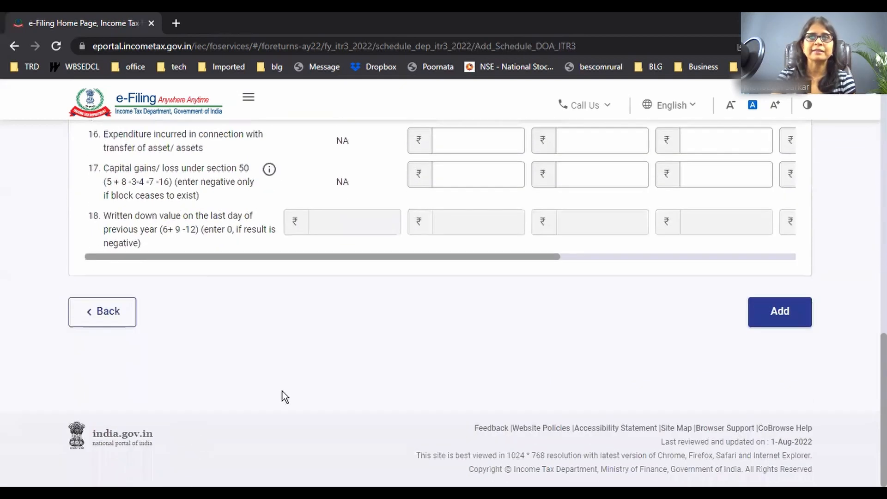
# - Leave the Schedule DOA details without adding other assets, and confirm Schedule DPM & DOA
pyautogui.moveTo(326, 259); pyautogui.dragTo(646, 268)
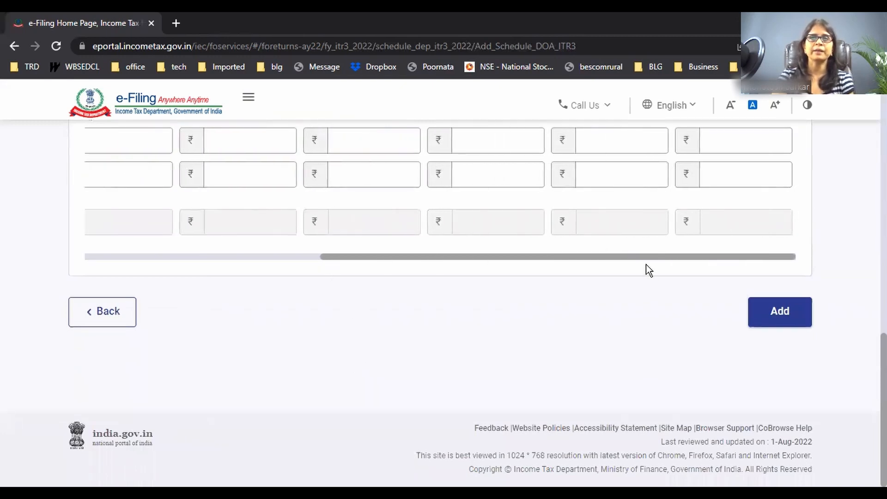
pyautogui.scroll(5, 646, 266)
pyautogui.scroll(-5, 286, 390)
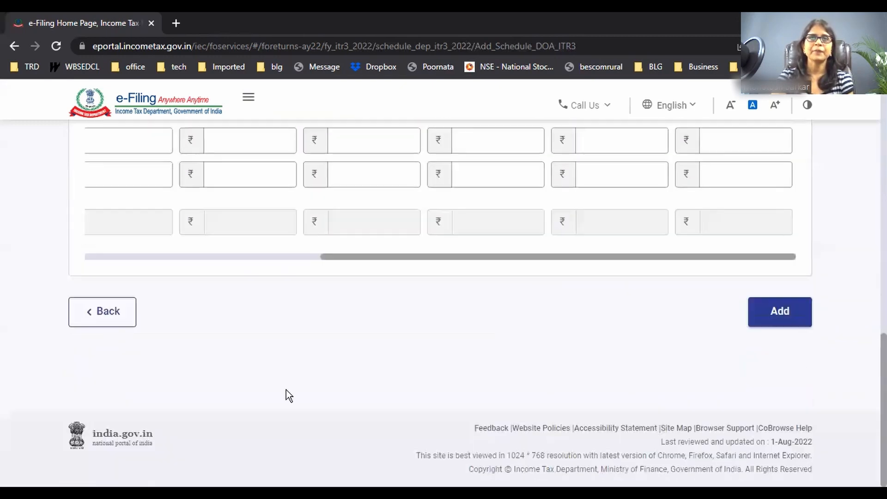
pyautogui.click(98, 318)
pyautogui.scroll(1, 419, 333)
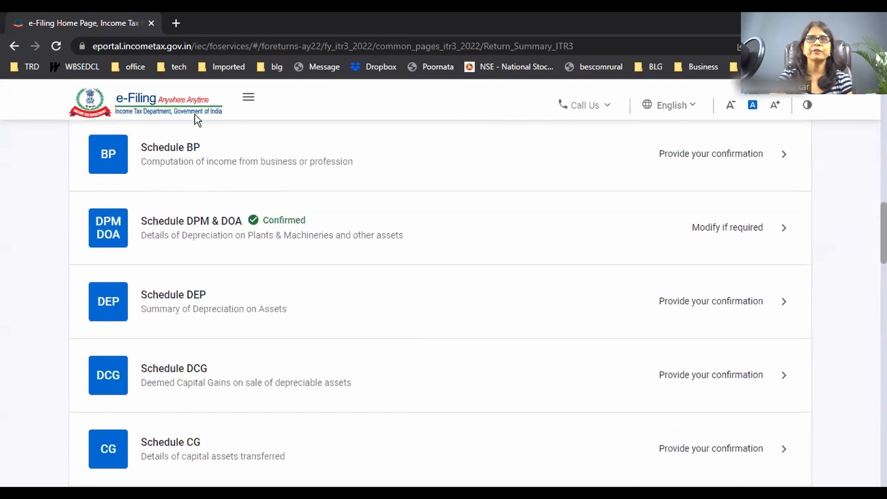
# - Review Schedule BP's net business profit, speculative business section and total chargeable income, and return to the schedules list
pyautogui.click(245, 162)
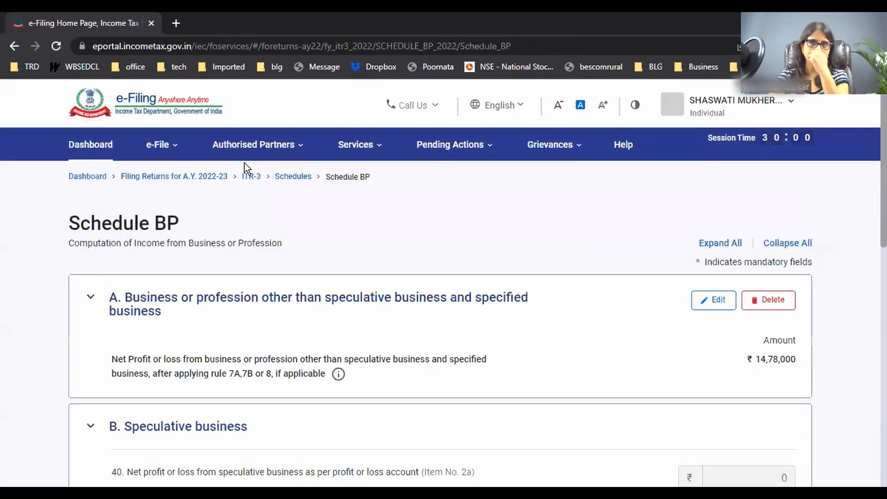
pyautogui.scroll(-2, 279, 212)
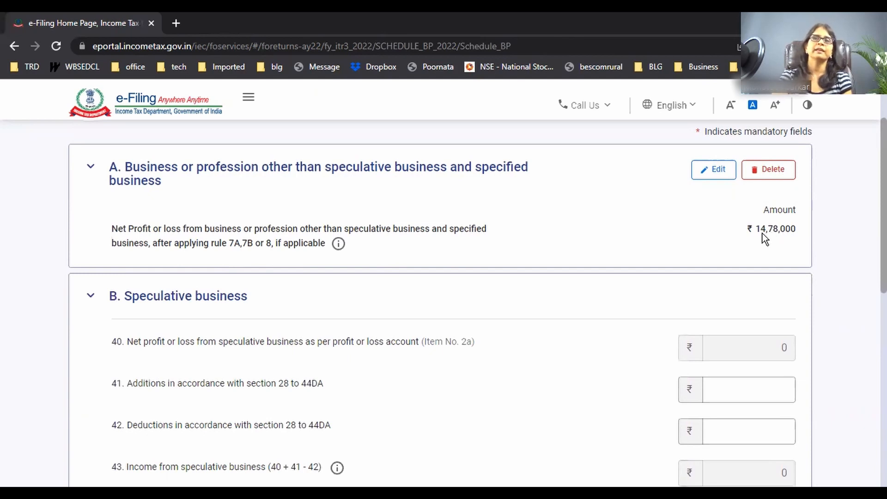
pyautogui.moveTo(755, 231); pyautogui.dragTo(816, 228)
pyautogui.scroll(-1, 817, 228)
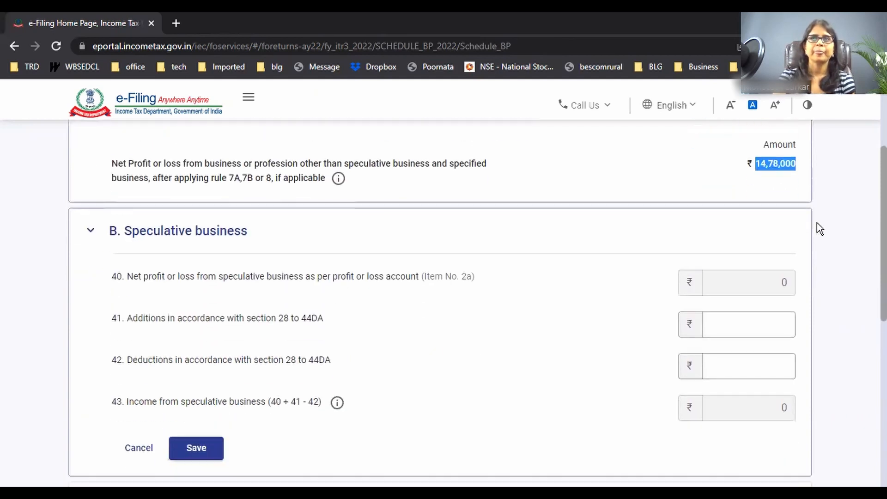
pyautogui.scroll(-5, 808, 178)
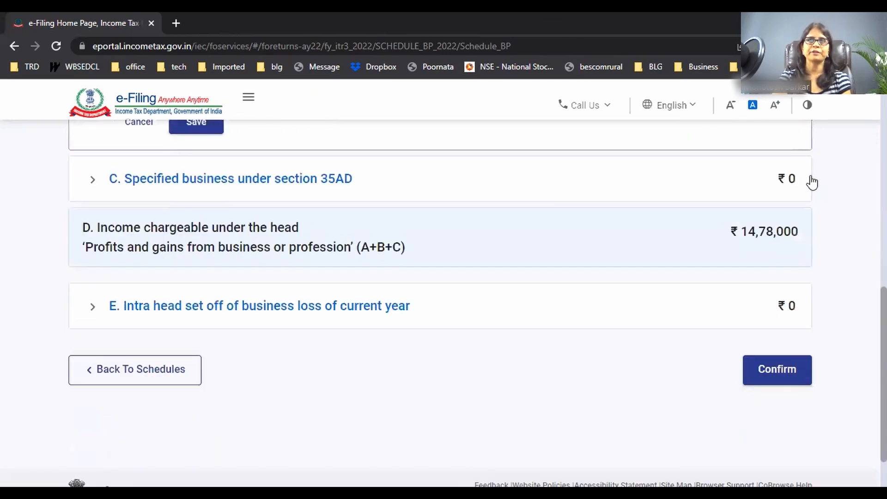
pyautogui.scroll(8, 805, 183)
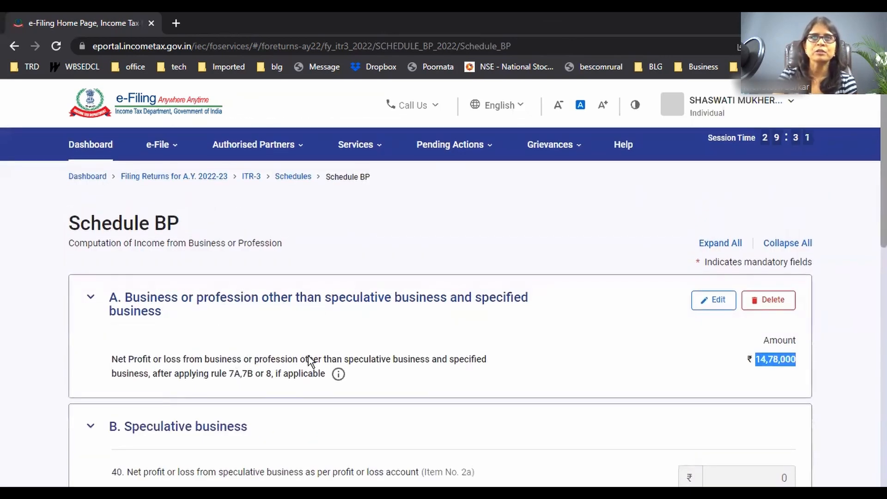
pyautogui.scroll(-5, 204, 322)
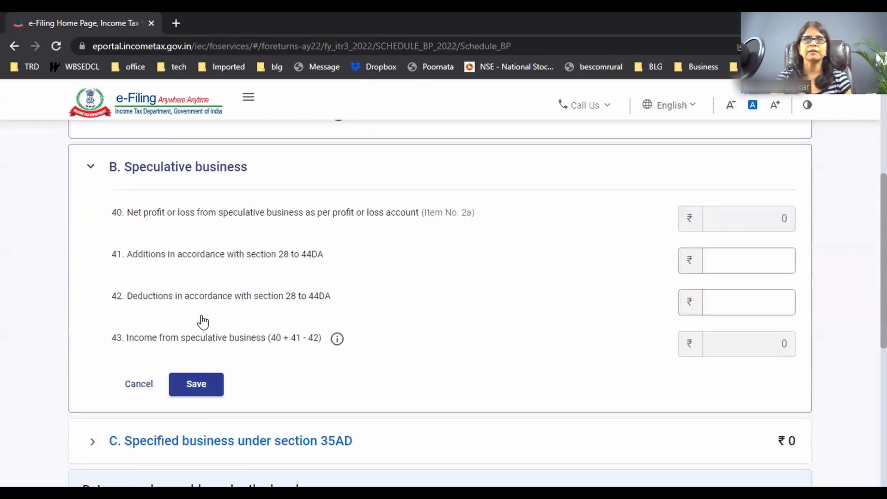
pyautogui.scroll(-4, 382, 328)
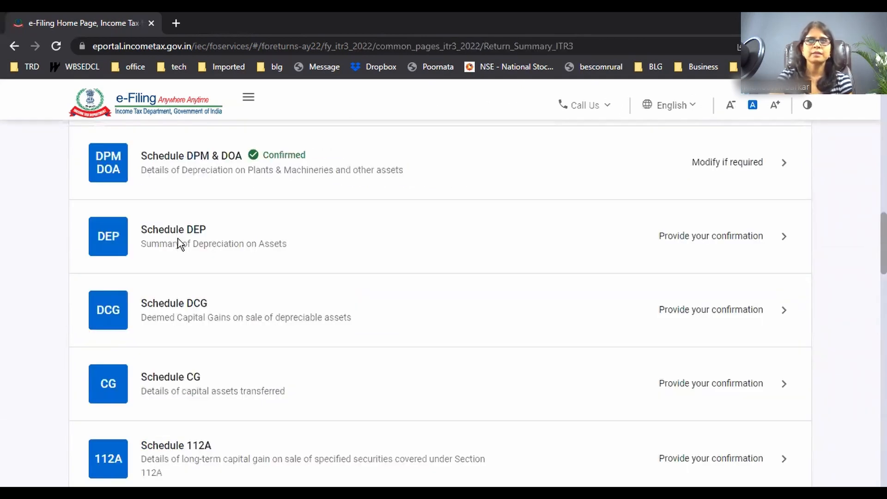
# - Check the plant and machinery block details and total depreciation in Schedule DEP, and confirm the schedule
pyautogui.click(178, 240)
pyautogui.scroll(-5, 187, 238)
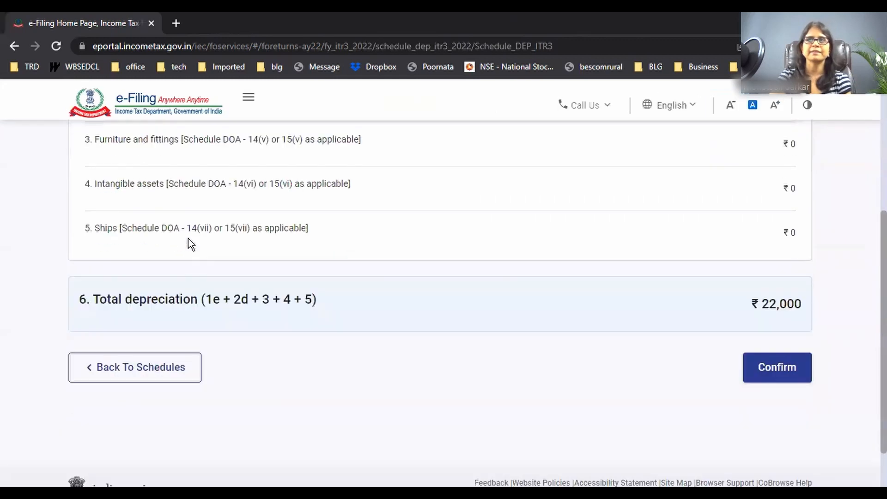
pyautogui.scroll(5, 677, 329)
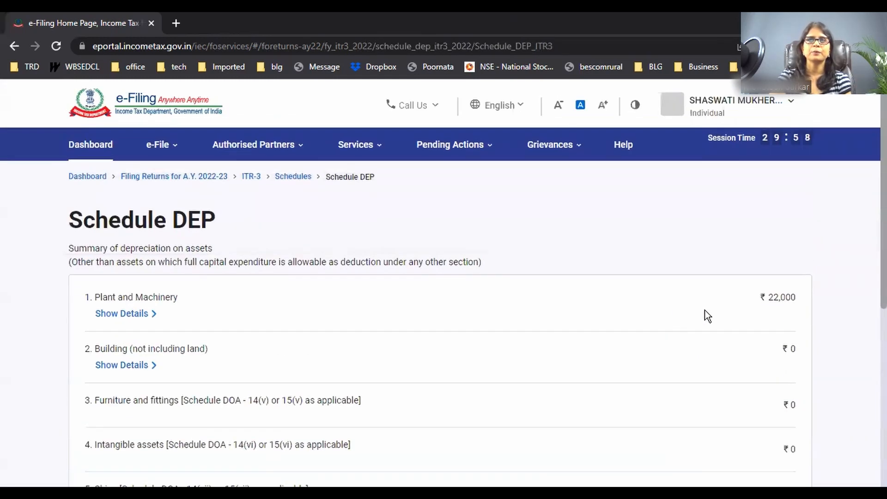
pyautogui.click(145, 313)
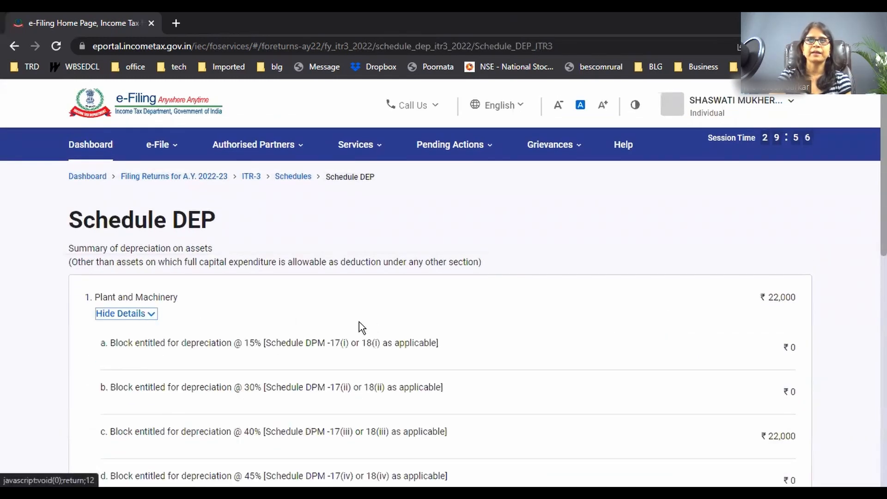
pyautogui.scroll(-4, 359, 327)
pyautogui.scroll(-7, 812, 316)
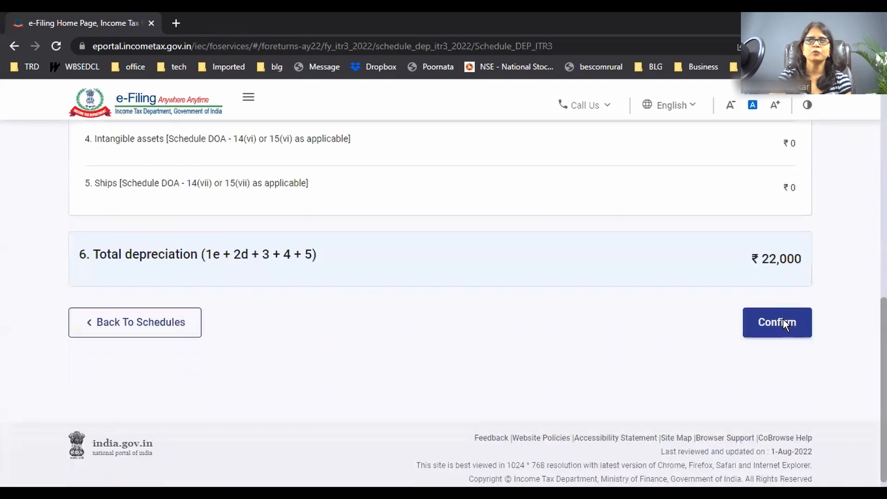
pyautogui.click(788, 313)
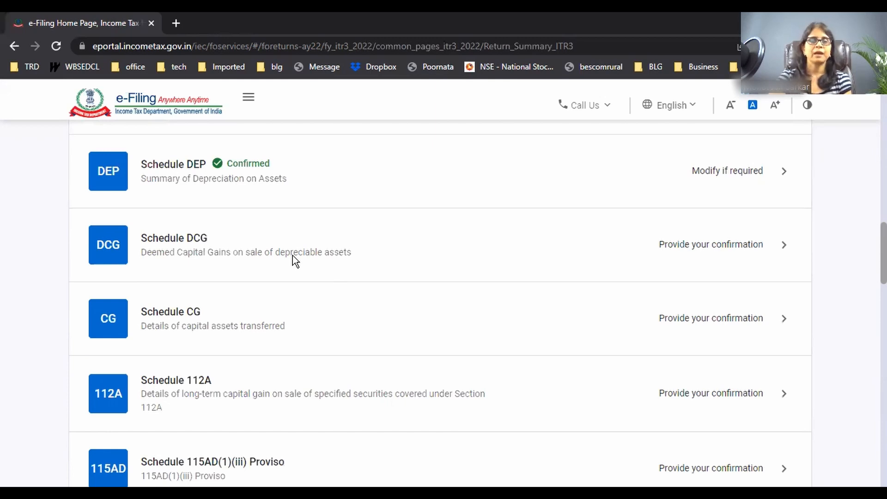
# - Check the gross dividend income in Schedule Other Sources and return to the schedules list
pyautogui.scroll(-8, 393, 283)
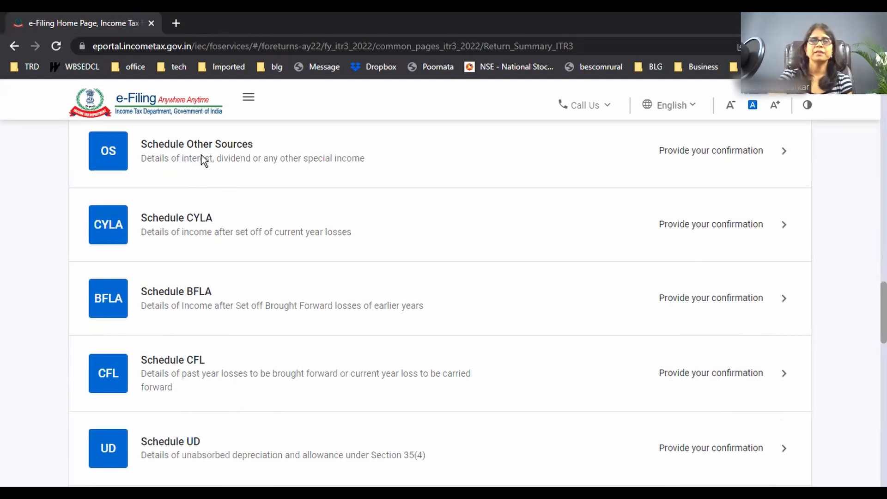
pyautogui.click(191, 153)
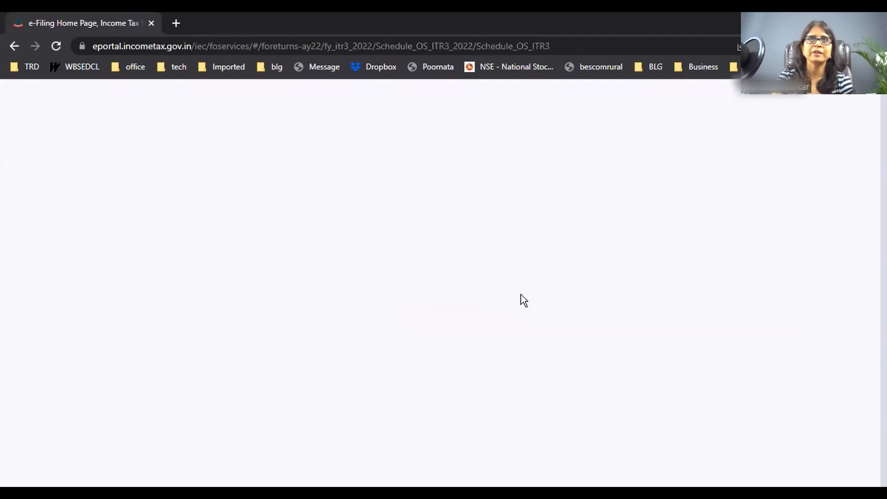
pyautogui.moveTo(803, 351); pyautogui.dragTo(772, 345)
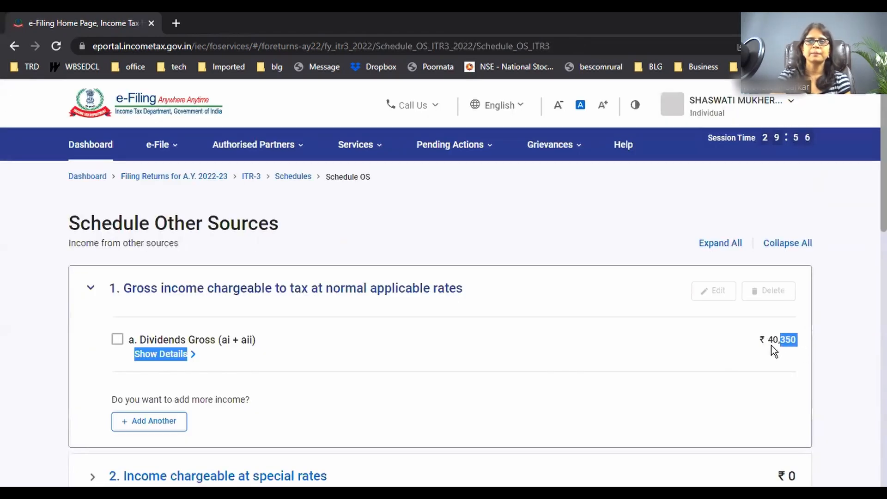
pyautogui.click(687, 388)
pyautogui.scroll(-3, 725, 384)
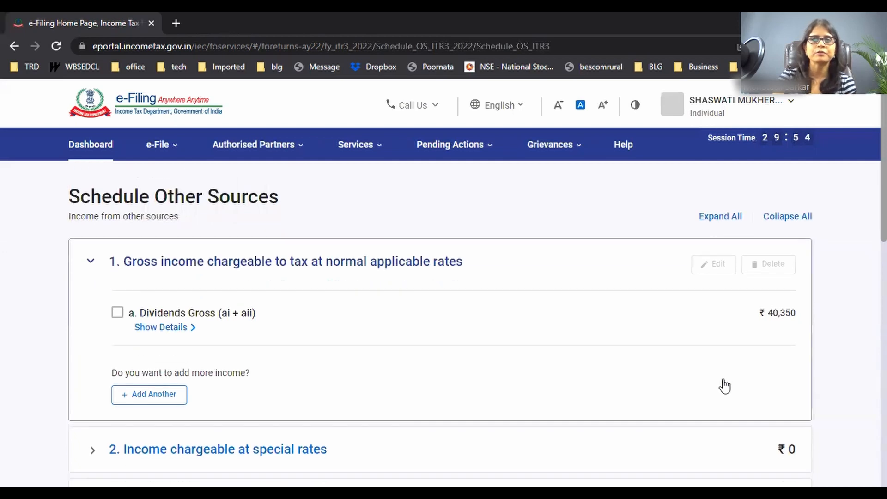
pyautogui.moveTo(802, 211); pyautogui.dragTo(775, 212)
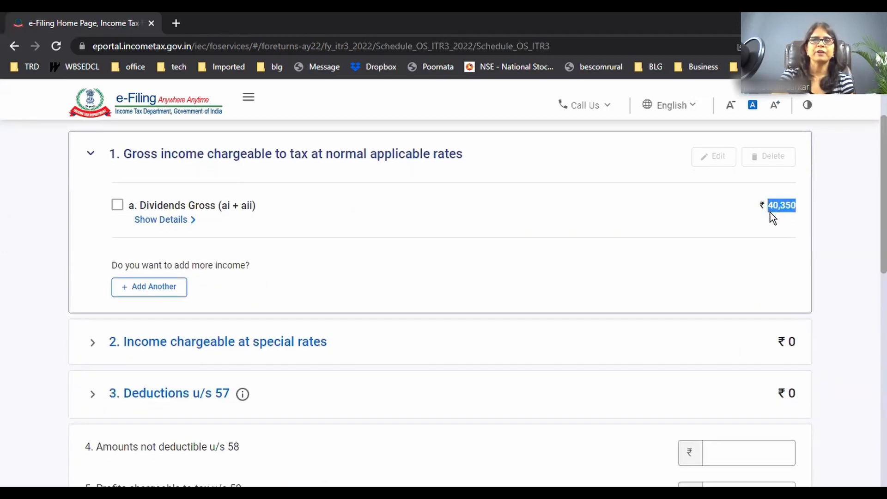
pyautogui.scroll(-10, 770, 218)
pyautogui.click(138, 311)
# - Open Schedule CFL and look through the table of losses carried forward by assessment year
pyautogui.scroll(-12, 281, 355)
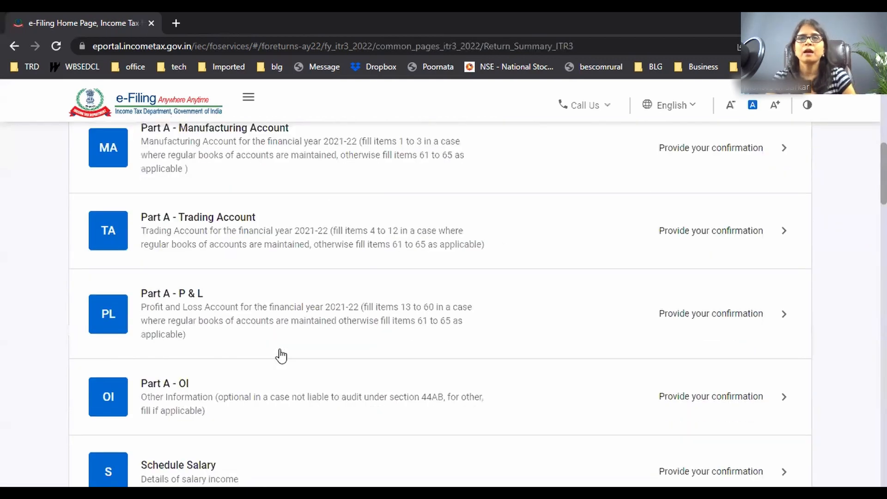
pyautogui.scroll(-5, 281, 356)
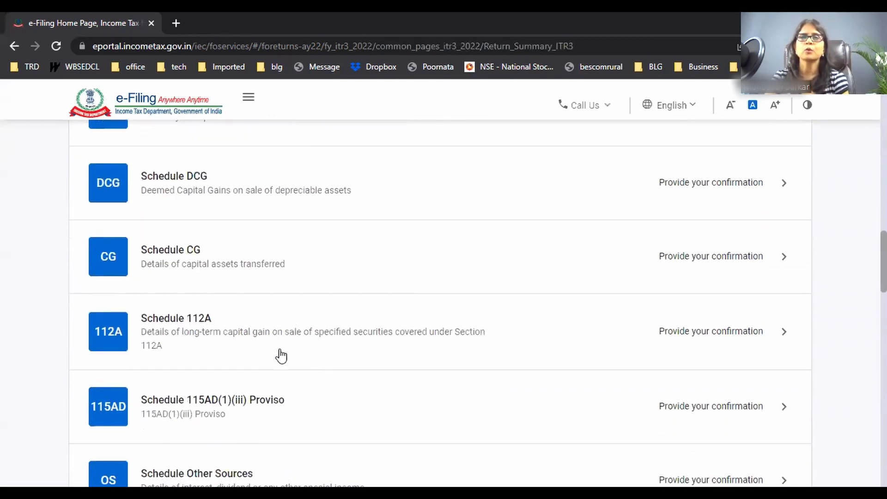
pyautogui.scroll(-2, 280, 356)
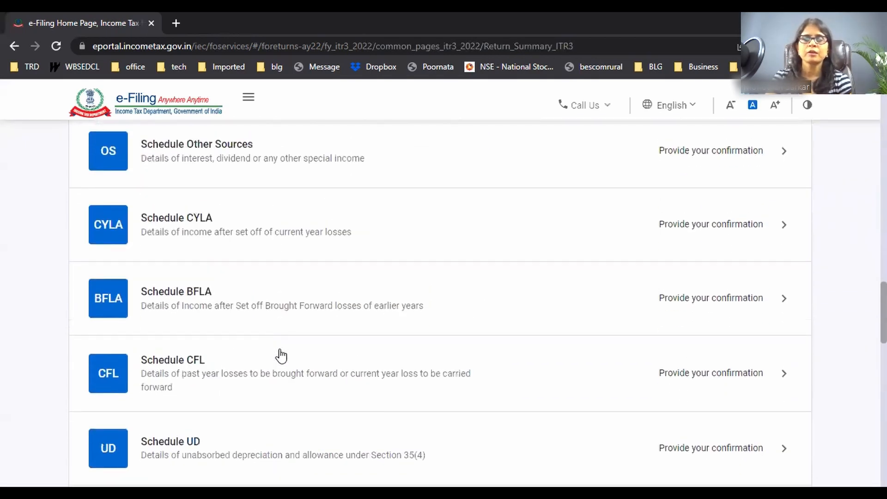
pyautogui.scroll(-2, 280, 356)
pyautogui.click(206, 319)
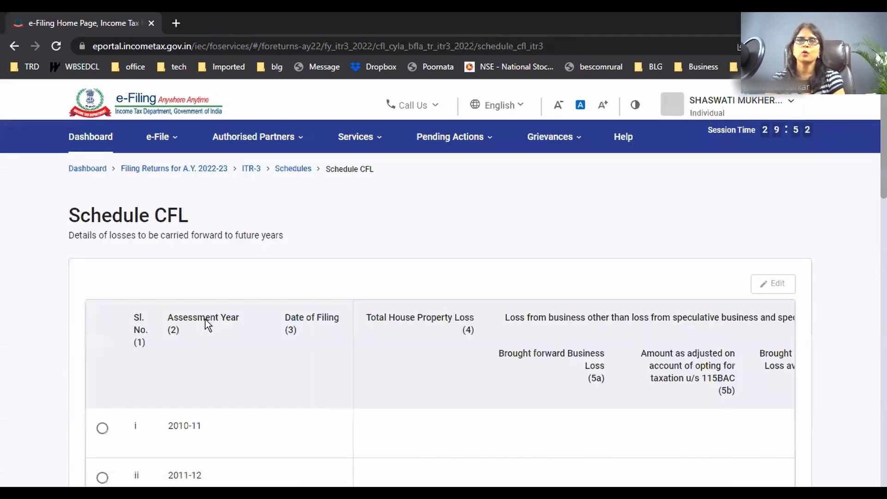
pyautogui.scroll(-4, 338, 462)
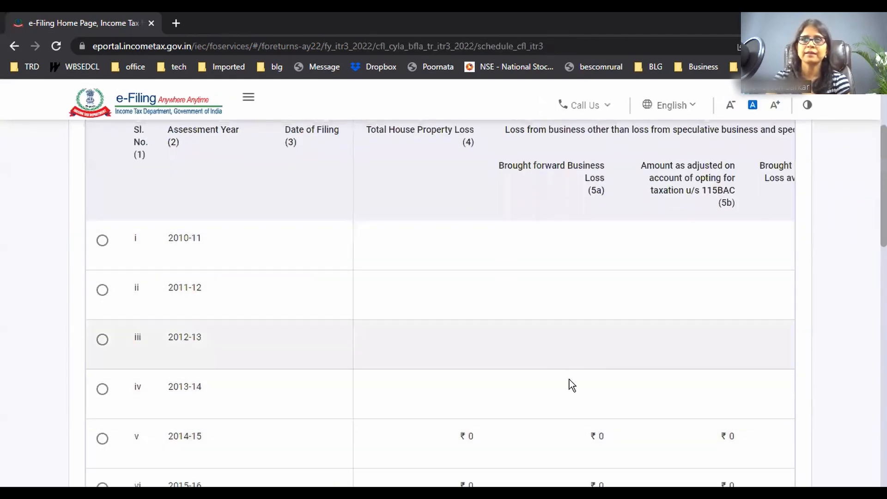
# - Select assessment year 2021-22 in the Schedule CFL losses table and open its carried forward loss entry for editing
pyautogui.scroll(-5, 416, 398)
pyautogui.scroll(-4, 416, 397)
pyautogui.scroll(5, 417, 397)
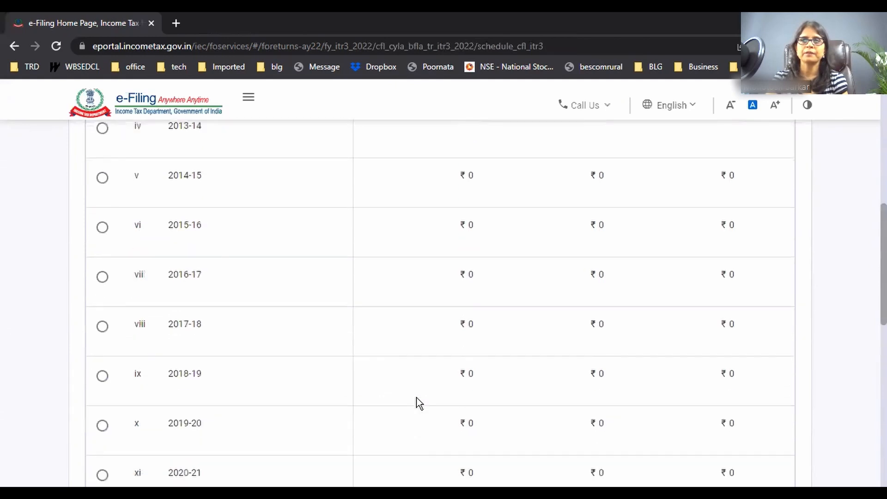
pyautogui.scroll(-1, 417, 397)
pyautogui.scroll(-6, 418, 403)
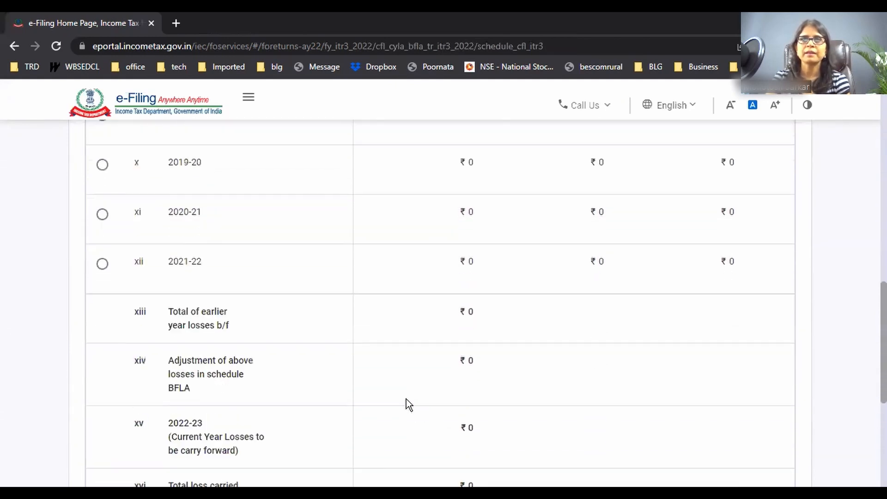
pyautogui.click(103, 267)
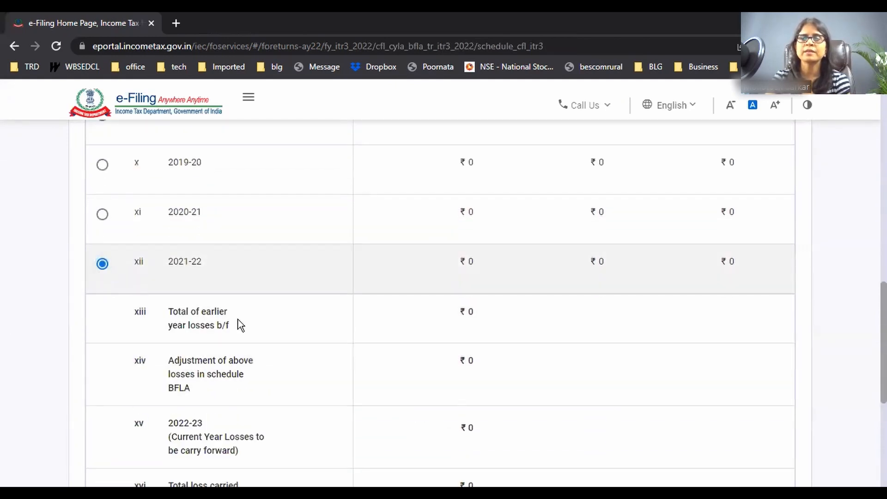
pyautogui.scroll(15, 334, 358)
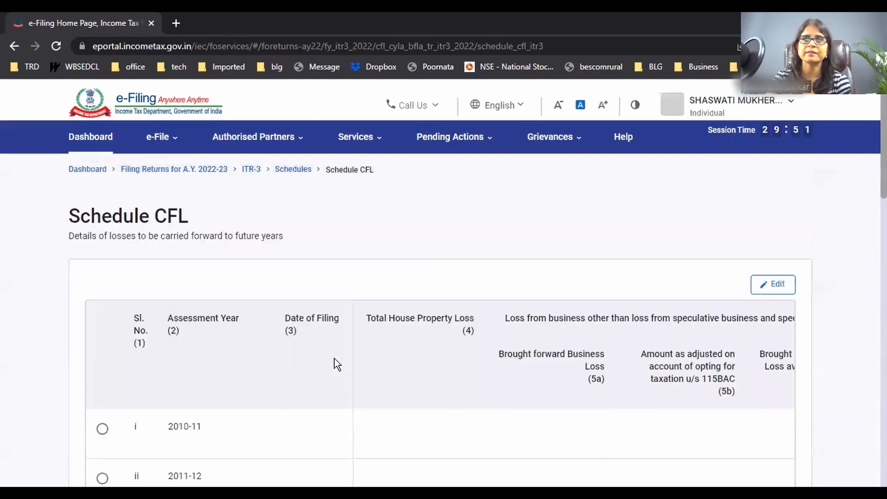
pyautogui.click(762, 290)
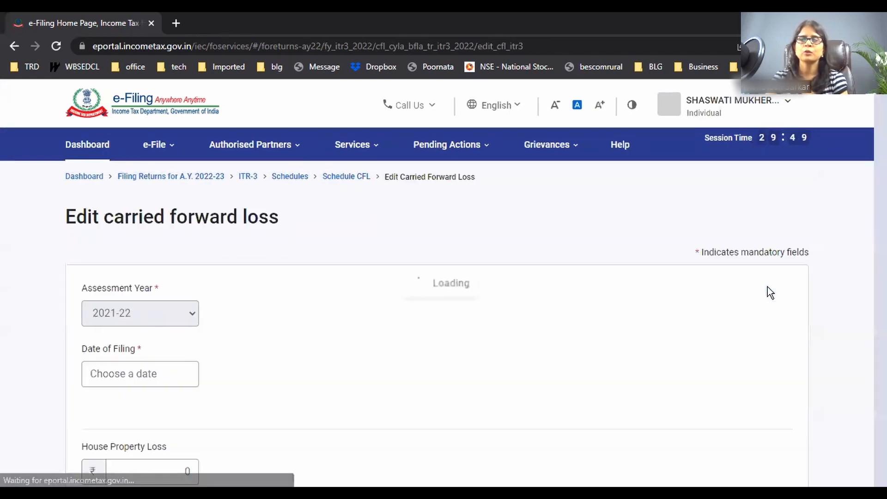
# - Set the date of filing for the 2021-22 carried forward loss to 30 July 2021
pyautogui.scroll(-5, 229, 324)
pyautogui.scroll(3, 233, 330)
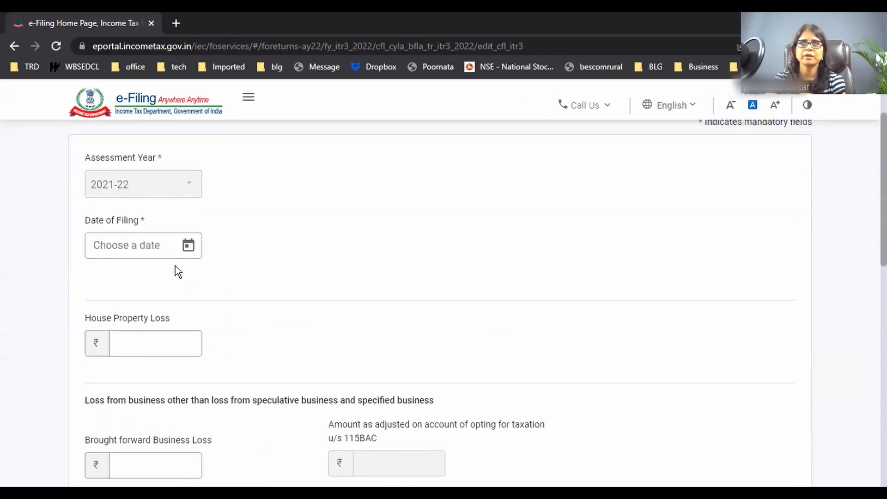
pyautogui.click(161, 248)
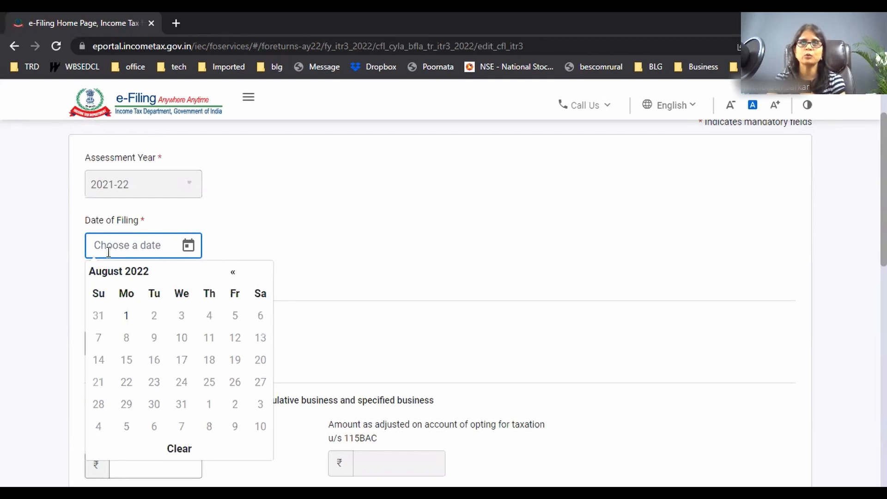
pyautogui.click(131, 273)
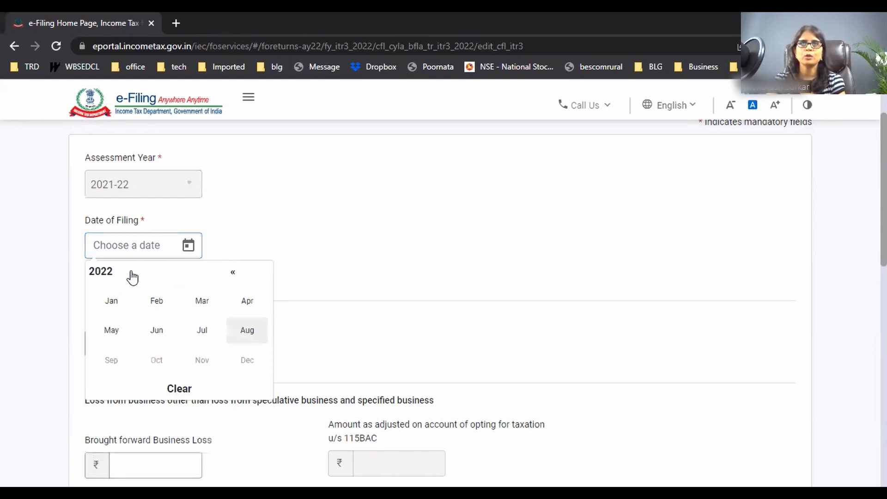
pyautogui.click(103, 273)
pyautogui.click(211, 306)
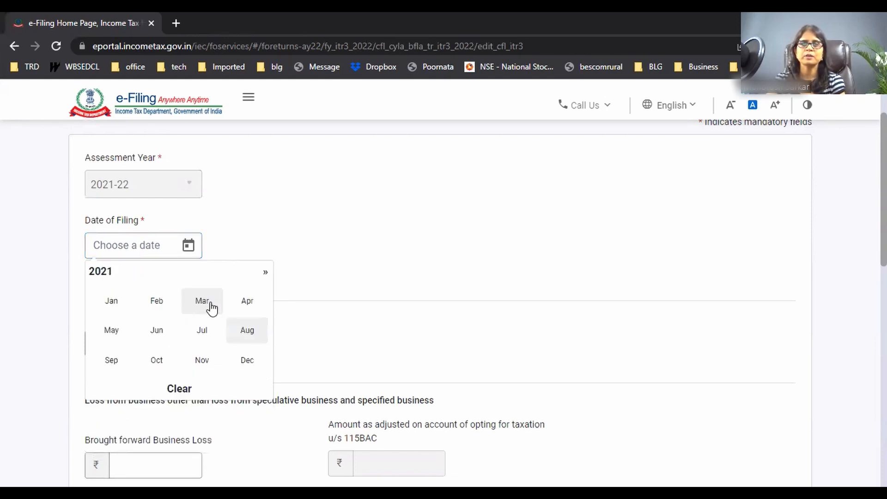
pyautogui.click(201, 334)
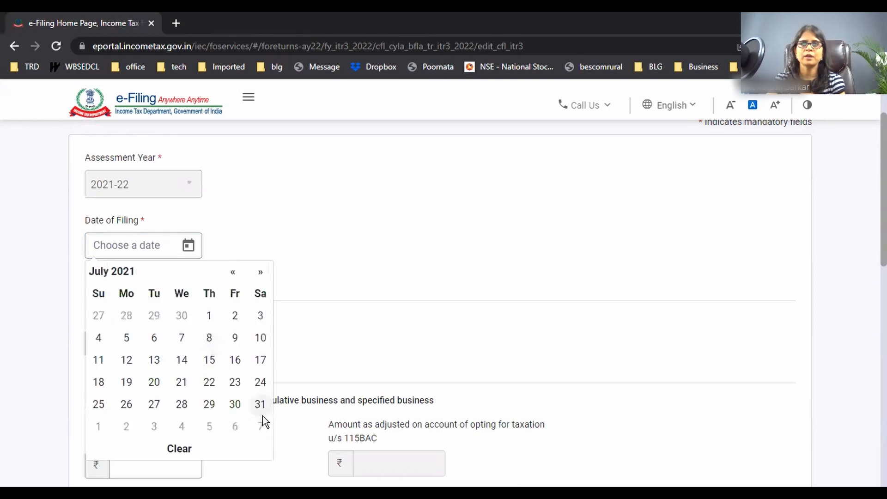
pyautogui.click(237, 404)
# - Enter 10000 as the brought forward business loss for assessment year 2021-22
pyautogui.scroll(-4, 236, 404)
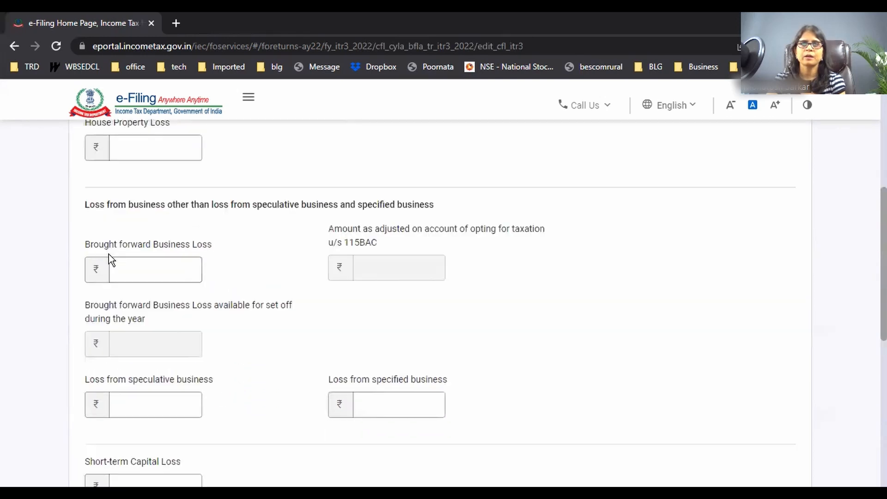
pyautogui.moveTo(109, 254); pyautogui.dragTo(210, 250)
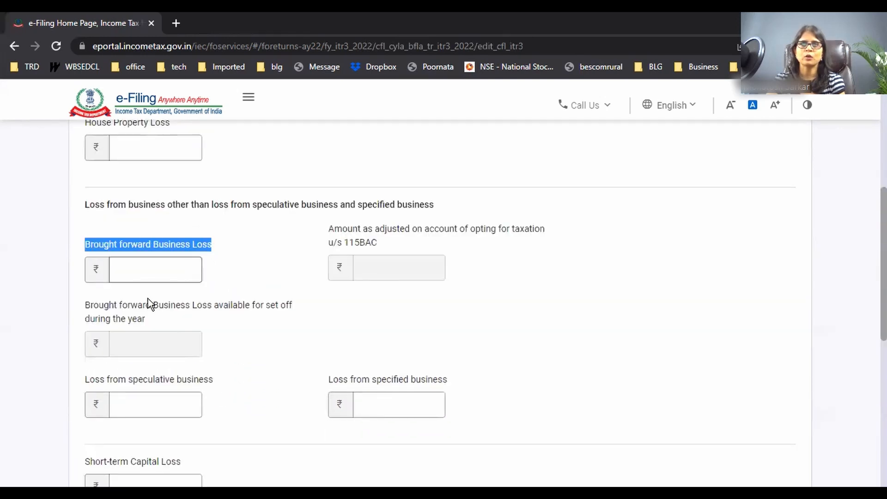
pyautogui.click(149, 274)
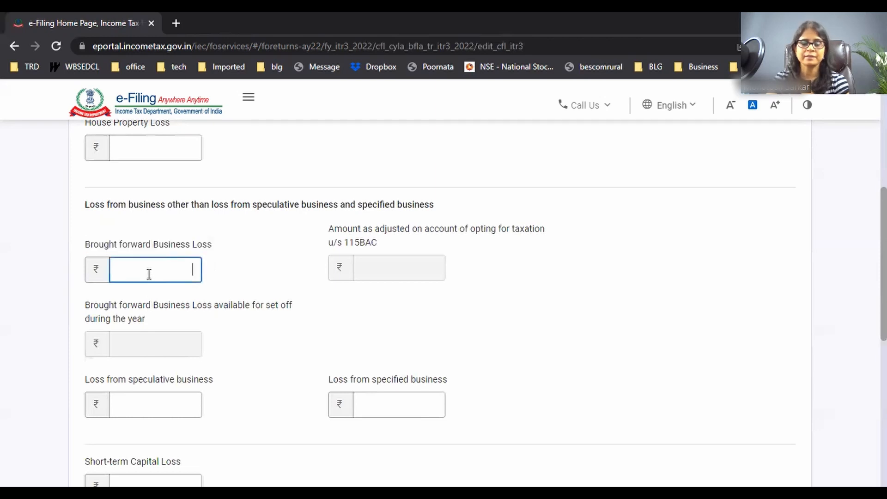
pyautogui.write('1')
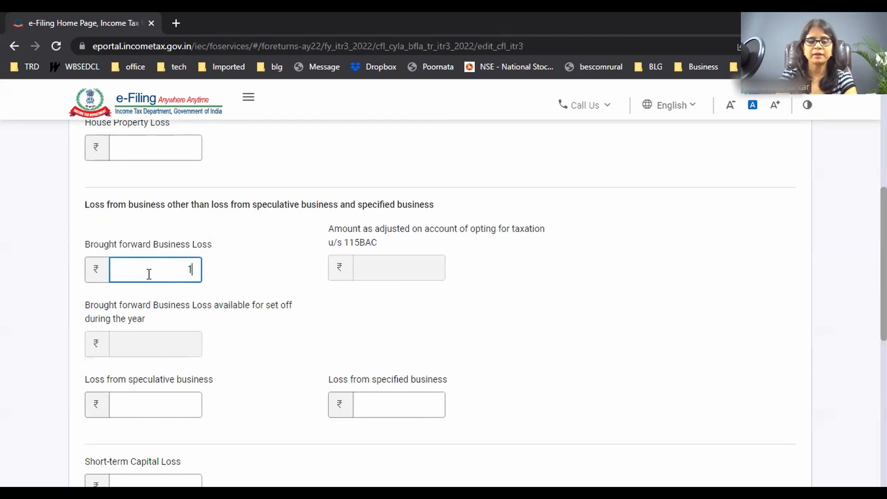
pyautogui.write('0')
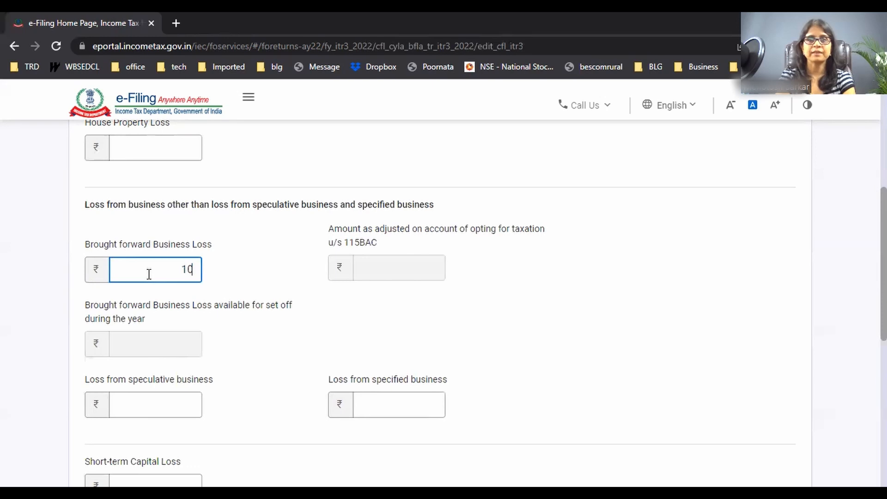
pyautogui.write(',00000')
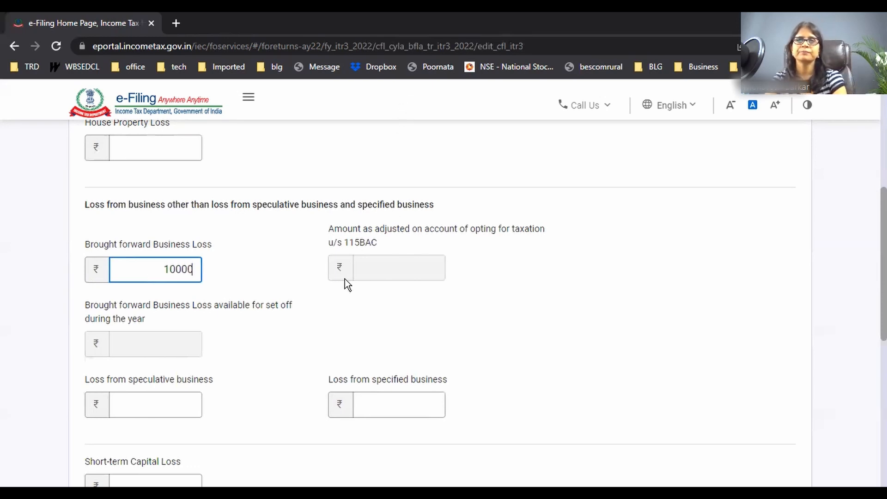
pyautogui.click(338, 293)
# - Check the capital loss and race horse loss fields, and add the 2021-22 carried forward loss entry
pyautogui.scroll(-5, 338, 293)
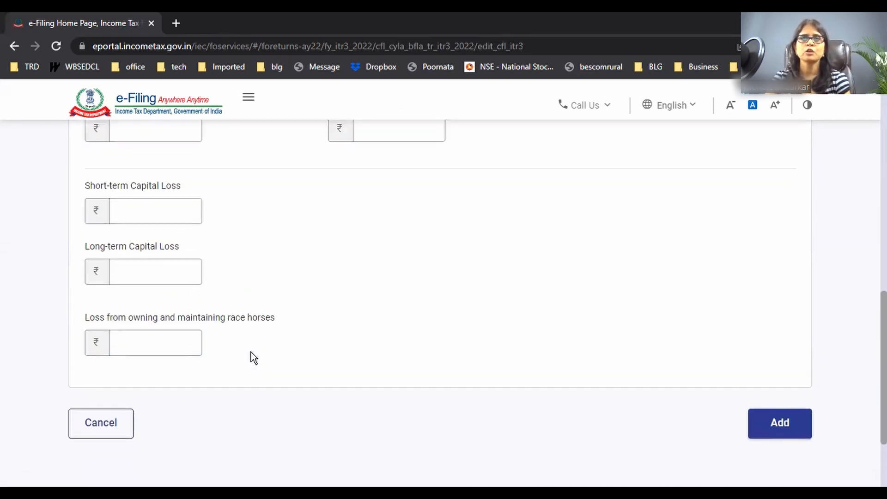
pyautogui.click(178, 233)
pyautogui.click(178, 234)
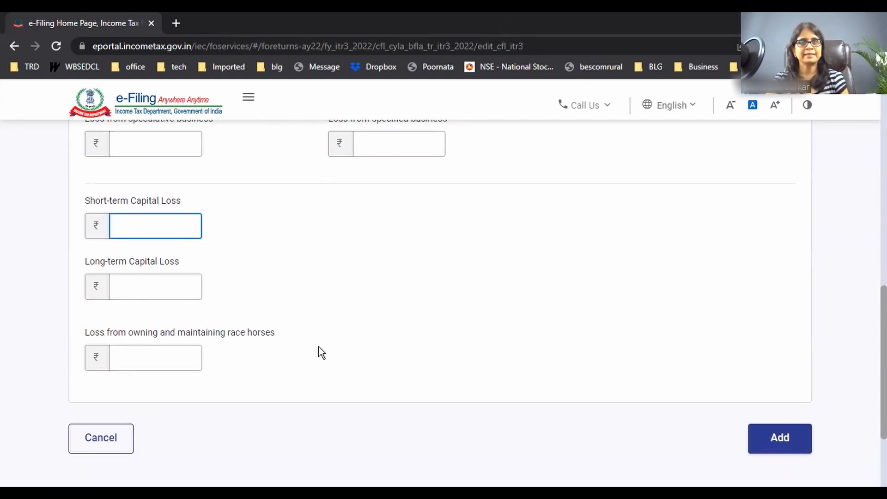
pyautogui.scroll(-3, 330, 361)
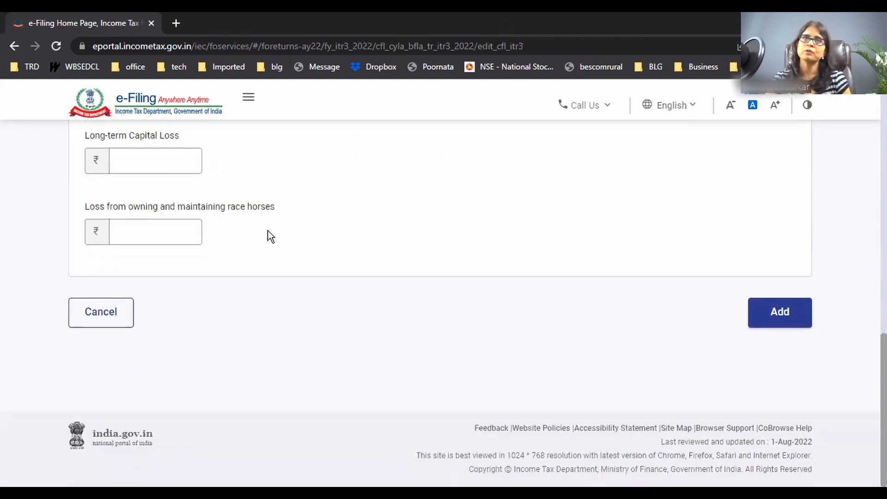
pyautogui.scroll(3, 194, 259)
pyautogui.scroll(-3, 246, 313)
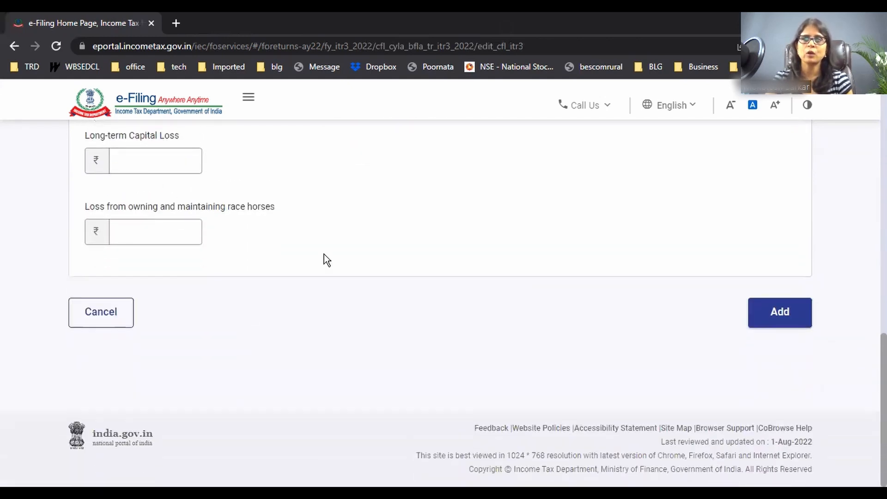
pyautogui.click(774, 316)
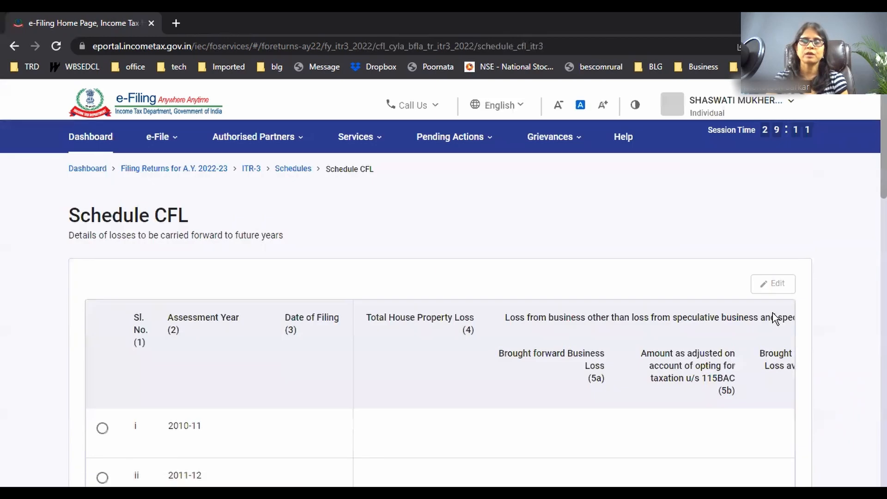
# - Check the 2021-22 row in Schedule CFL and compute the set off of losses
pyautogui.scroll(-15, 772, 312)
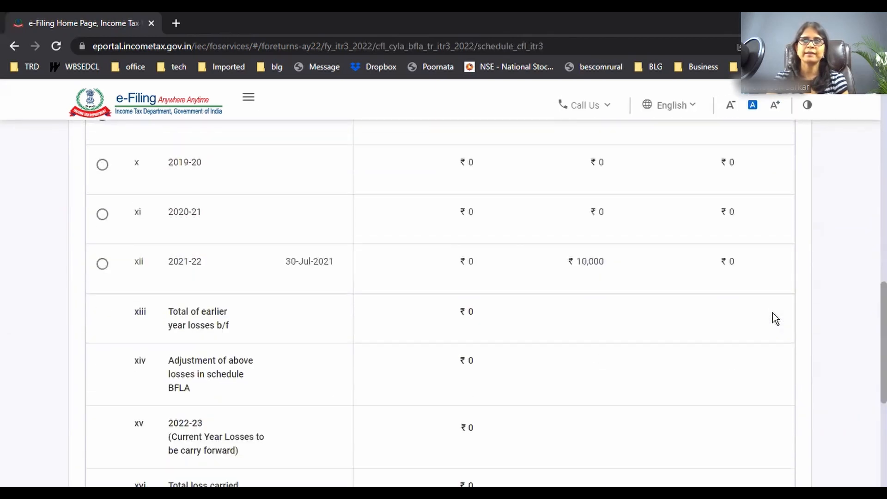
pyautogui.scroll(-5, 555, 283)
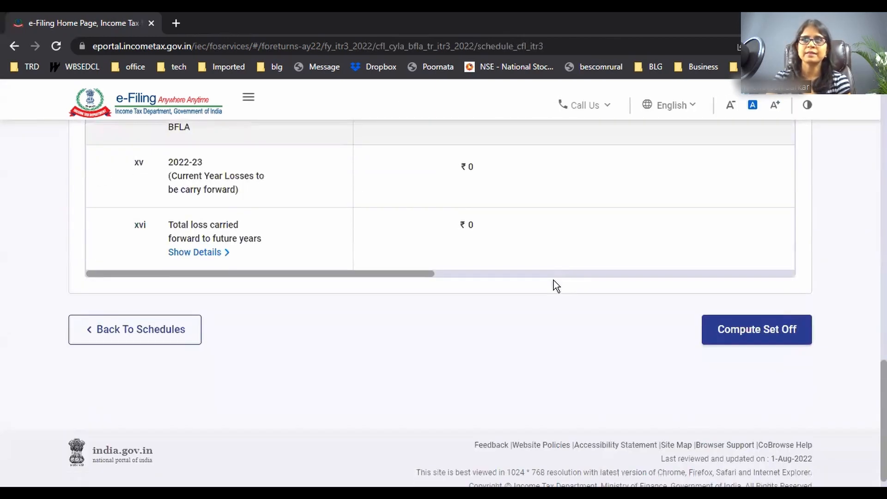
pyautogui.click(791, 333)
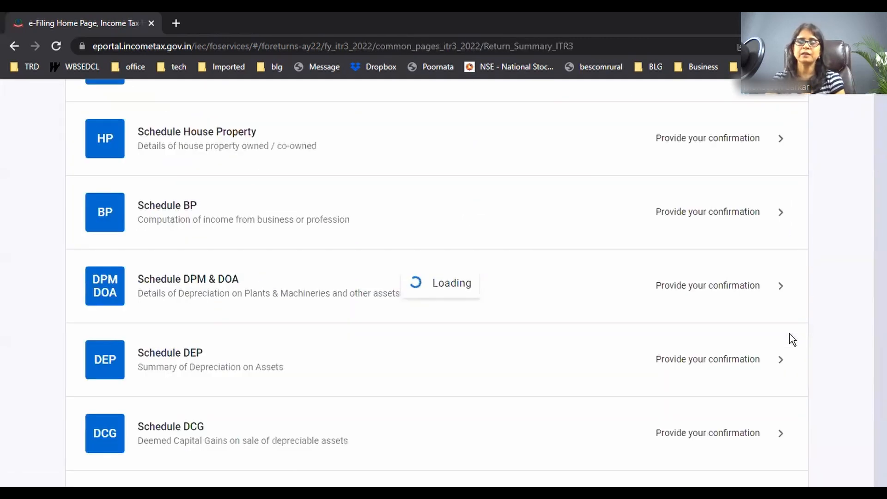
# - Look through the confirmation status of the schedules in the return summary and open Schedule BFLA
pyautogui.scroll(-5, 790, 334)
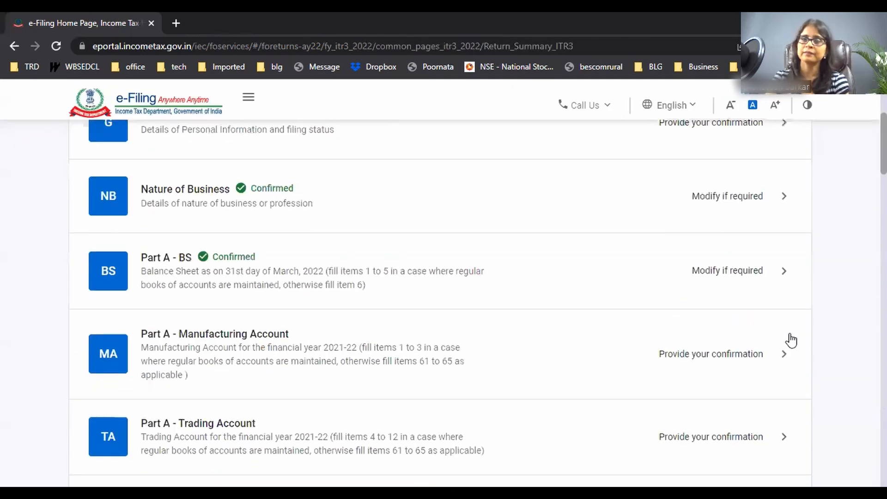
pyautogui.scroll(-7, 790, 341)
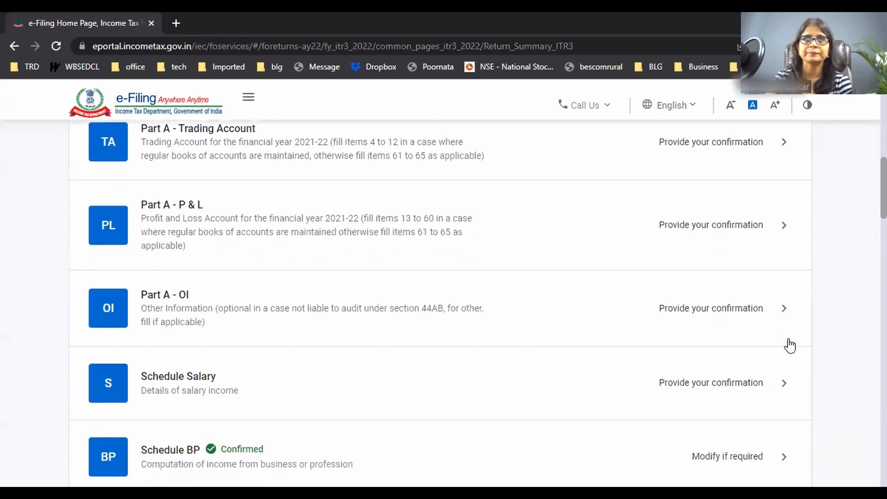
pyautogui.scroll(2, 790, 346)
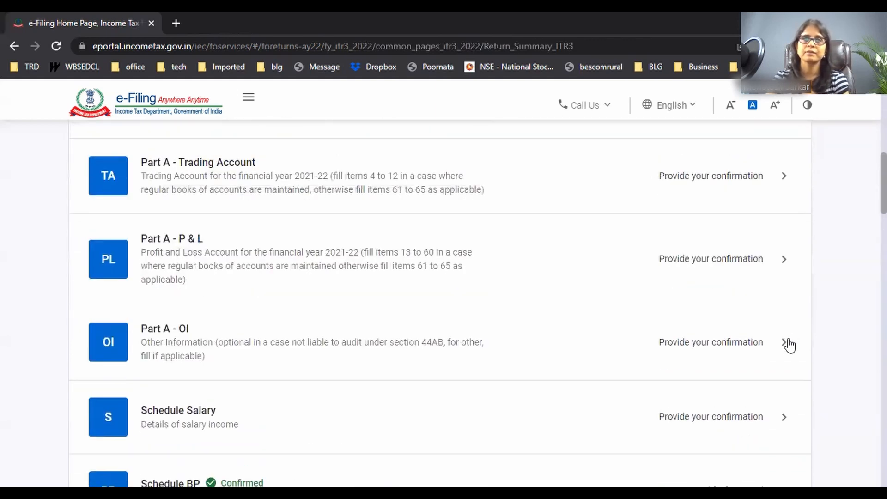
pyautogui.scroll(3, 790, 345)
pyautogui.scroll(-6, 790, 345)
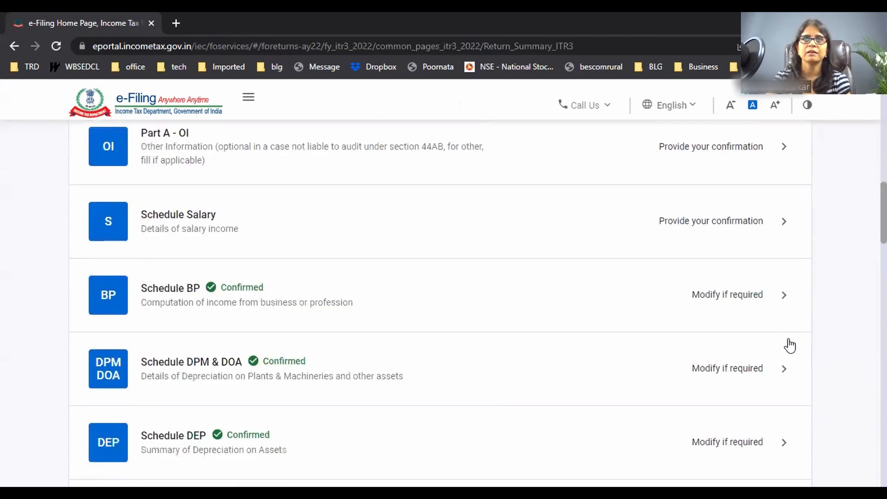
pyautogui.scroll(-2, 790, 344)
pyautogui.scroll(-6, 359, 361)
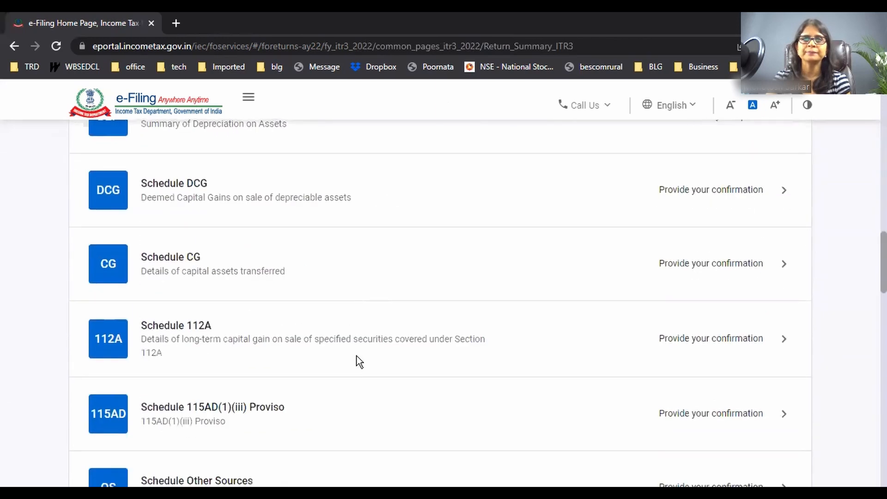
pyautogui.scroll(-8, 358, 362)
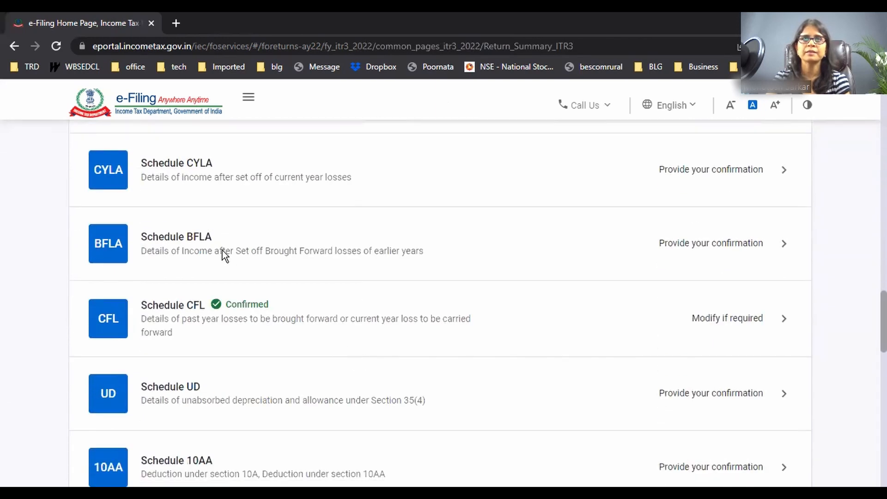
pyautogui.click(223, 250)
# - Review the business income row in Schedule BFLA, comparing the brought forward loss set off with the income remaining after set off
pyautogui.scroll(-5, 478, 235)
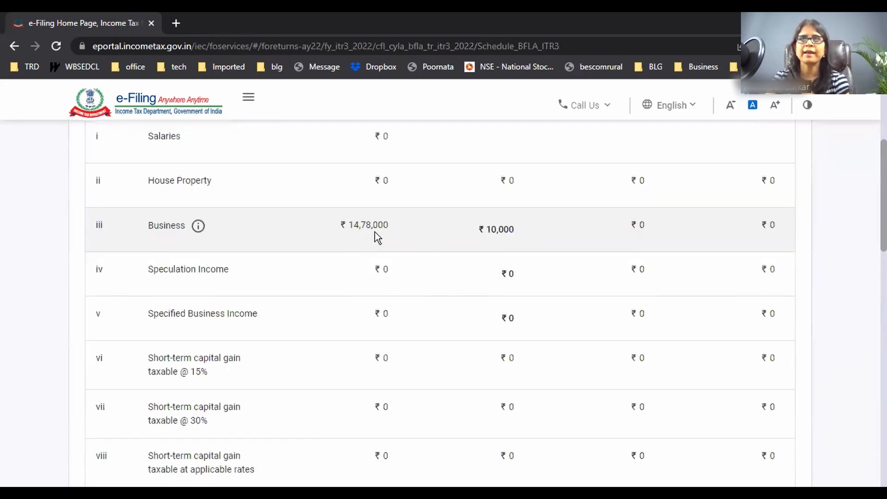
pyautogui.scroll(1, 415, 233)
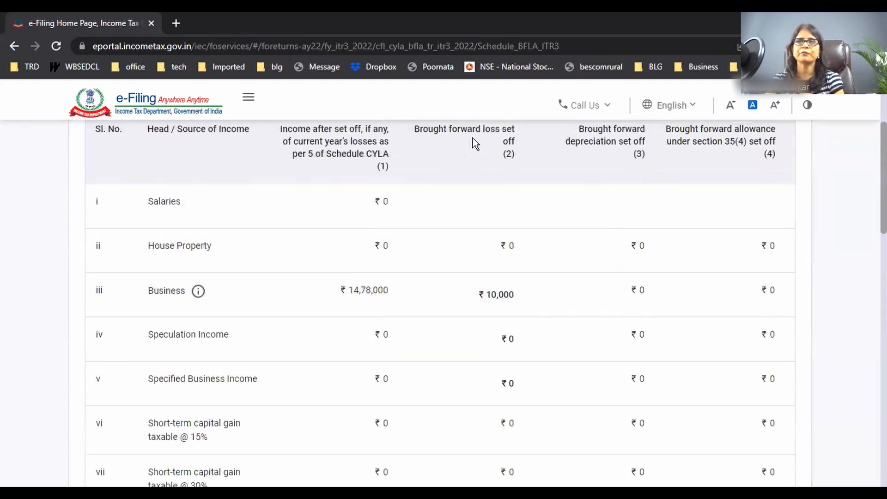
pyautogui.scroll(-17, 508, 330)
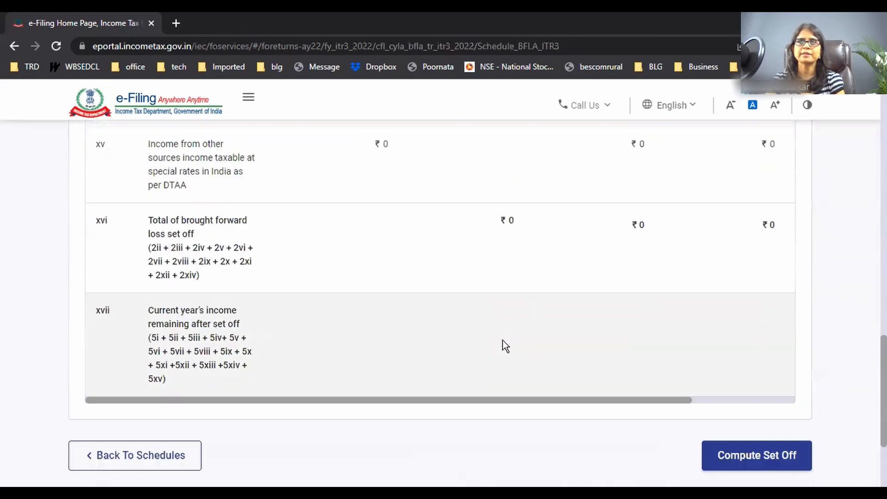
pyautogui.scroll(15, 481, 266)
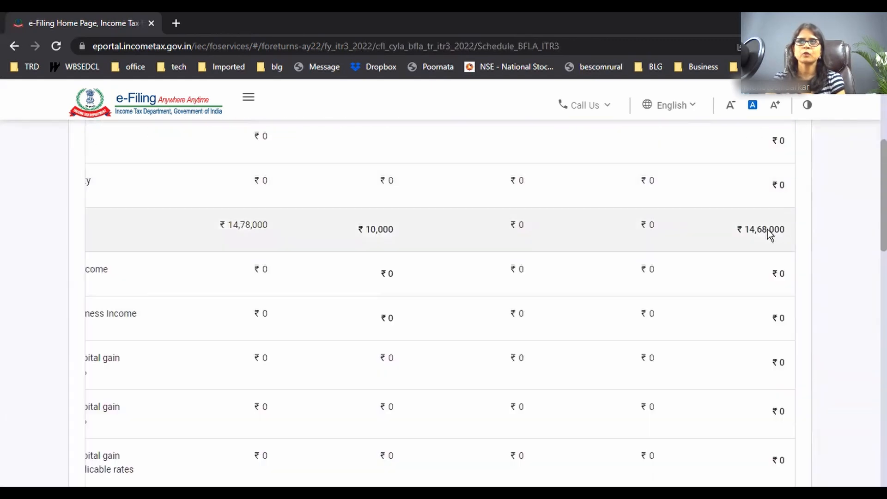
pyautogui.scroll(4, 754, 237)
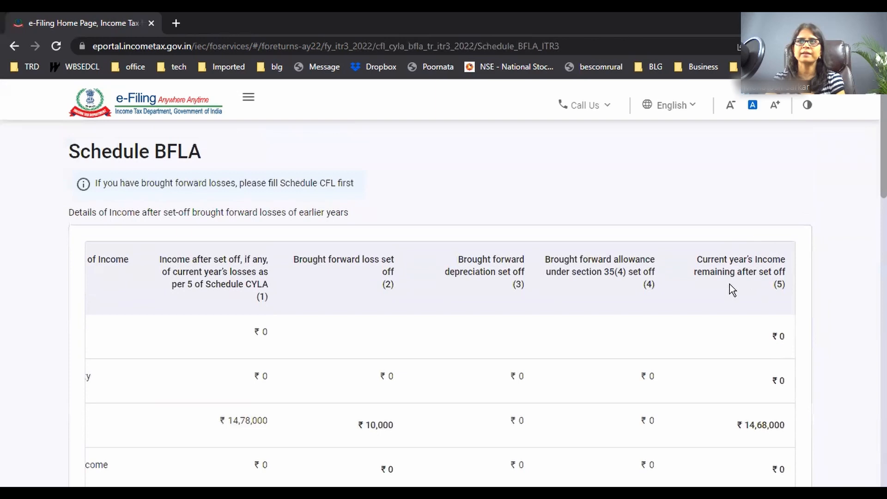
# - Look over the rest of Schedule BFLA and open Schedule CYLA from the schedules summary
pyautogui.scroll(-4, 751, 285)
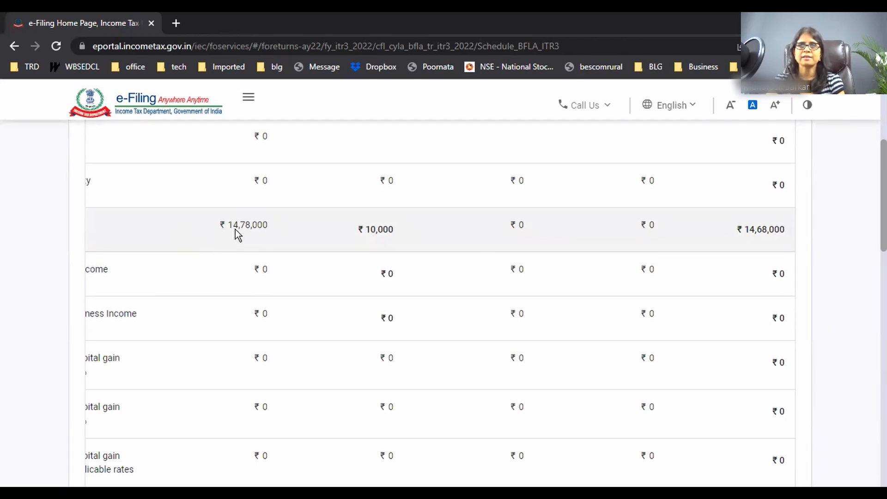
pyautogui.scroll(-10, 818, 290)
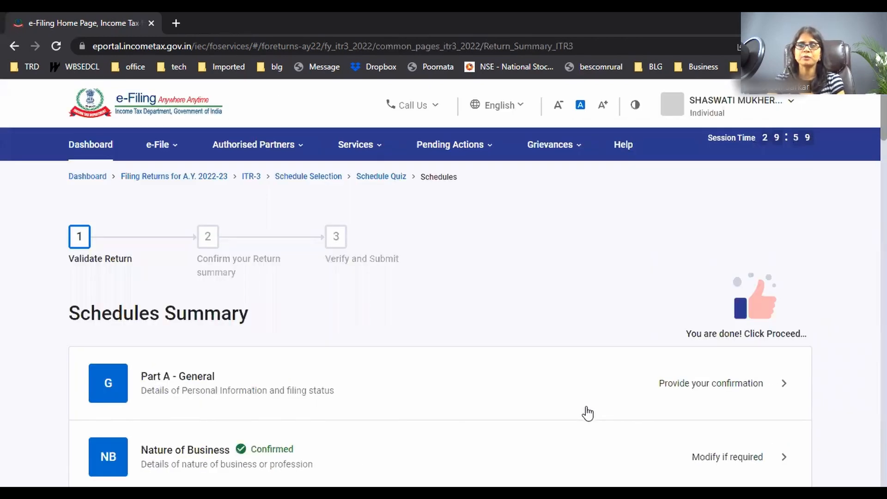
pyautogui.scroll(-6, 584, 413)
pyautogui.scroll(-7, 585, 414)
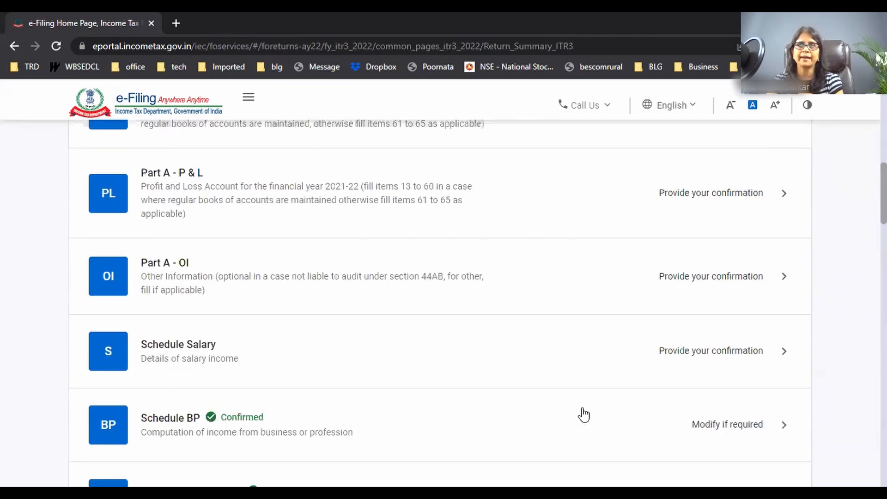
pyautogui.scroll(-7, 584, 414)
pyautogui.scroll(2, 584, 414)
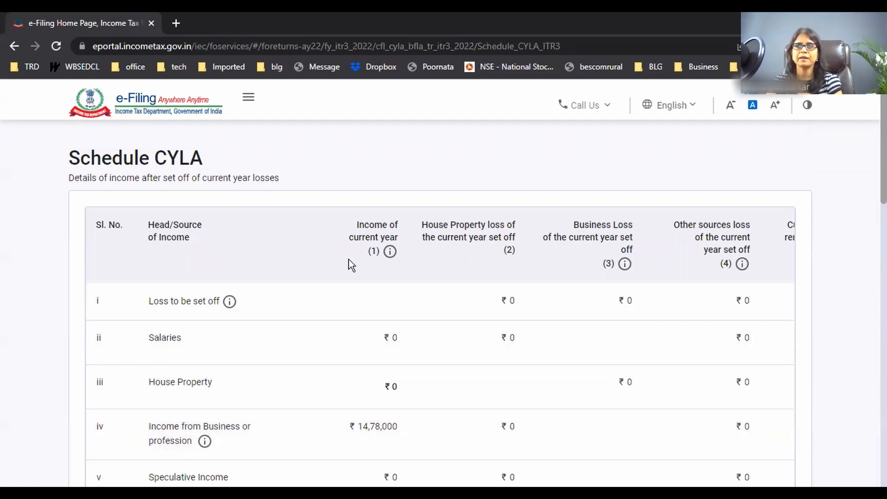
# - Review the business income row and remaining set off amounts in Schedule CYLA, and return to the schedules summary
pyautogui.scroll(-5, 556, 340)
pyautogui.hscroll(2, 556, 340)
pyautogui.scroll(4, 559, 344)
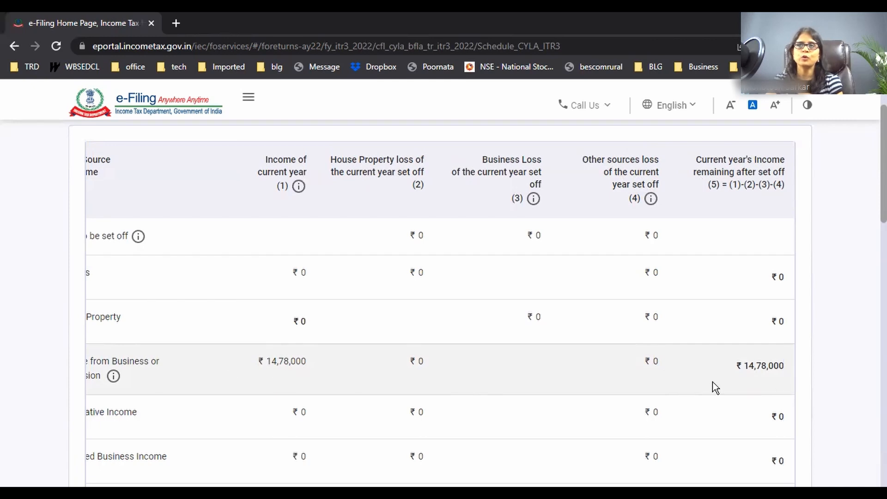
pyautogui.scroll(-10, 608, 386)
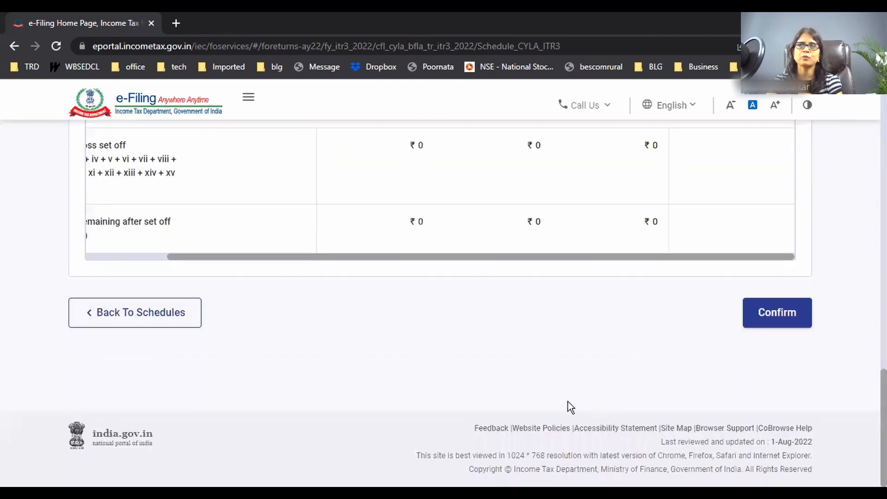
pyautogui.click(153, 321)
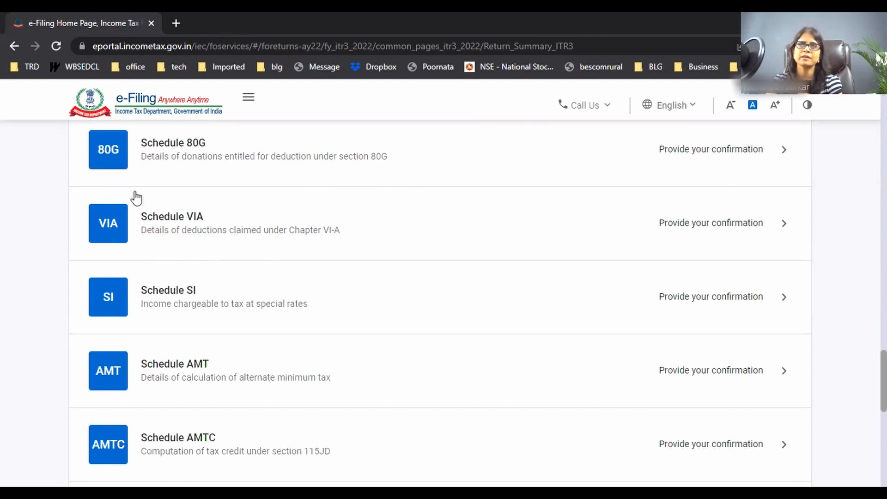
# - Open Part B - TI, the computation of total income, from the schedules summary
pyautogui.scroll(-1, 325, 252)
pyautogui.scroll(-3, 323, 251)
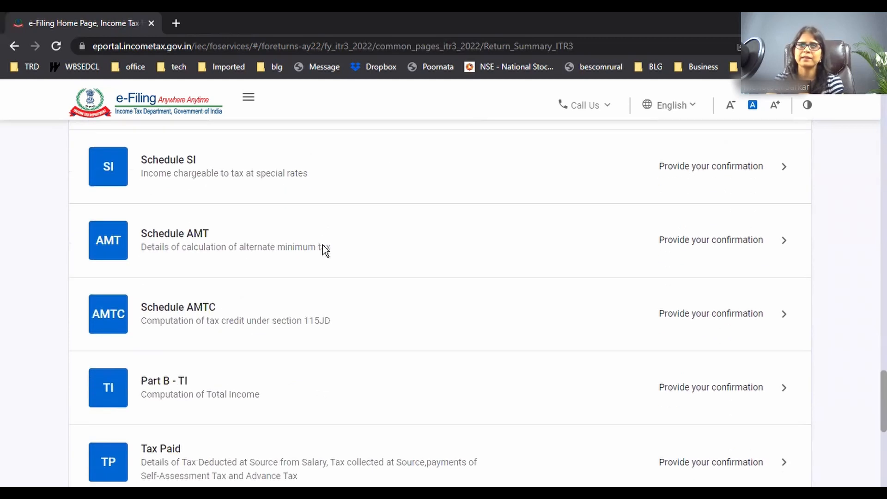
pyautogui.scroll(-4, 213, 196)
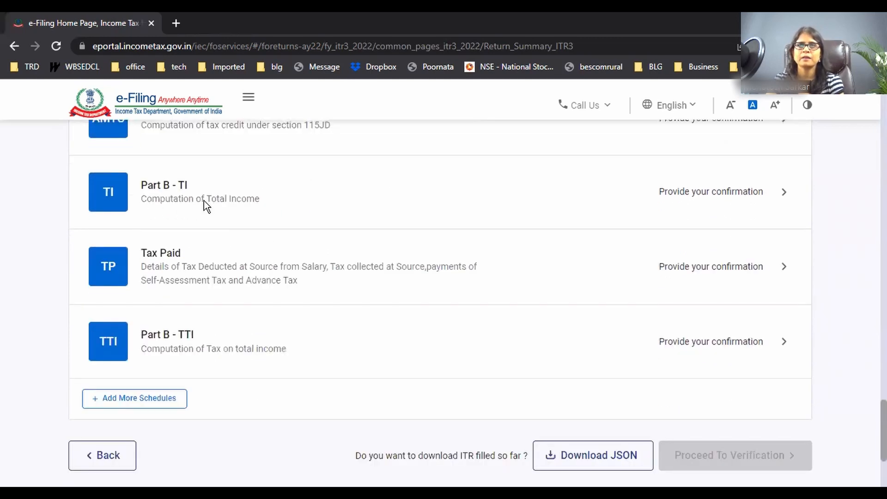
pyautogui.click(204, 200)
pyautogui.scroll(-3, 380, 307)
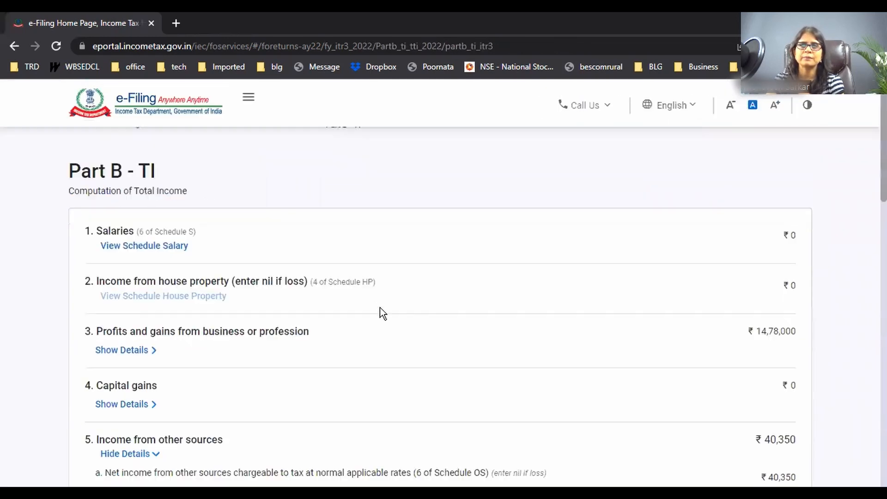
# - Check the head-wise income, brought forward losses set off and total income, and confirm Part B - TI
pyautogui.scroll(-3, 798, 271)
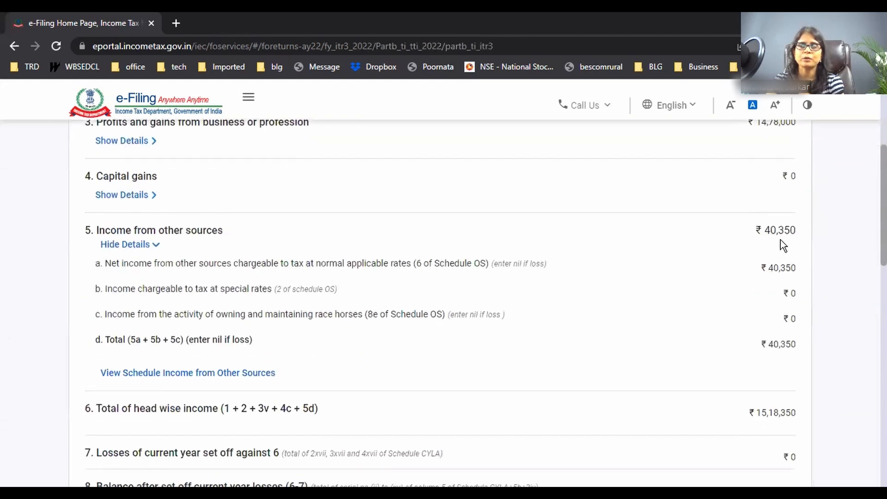
pyautogui.scroll(-5, 792, 238)
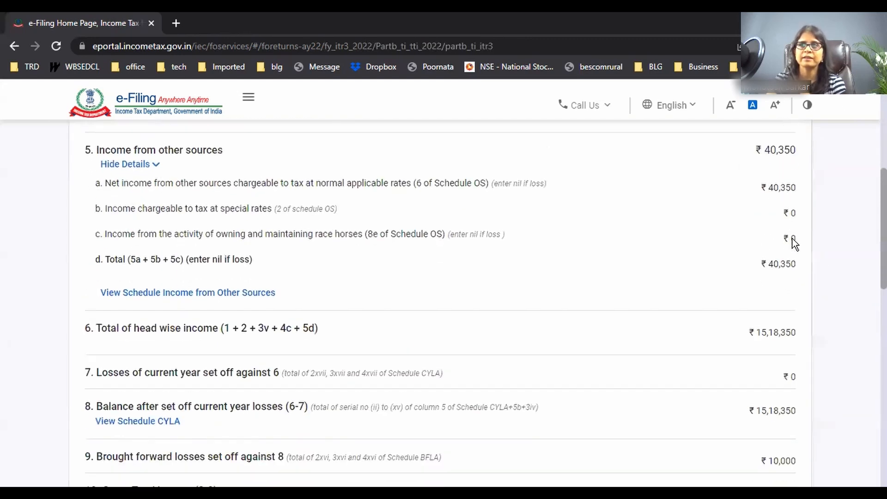
pyautogui.scroll(-1, 792, 238)
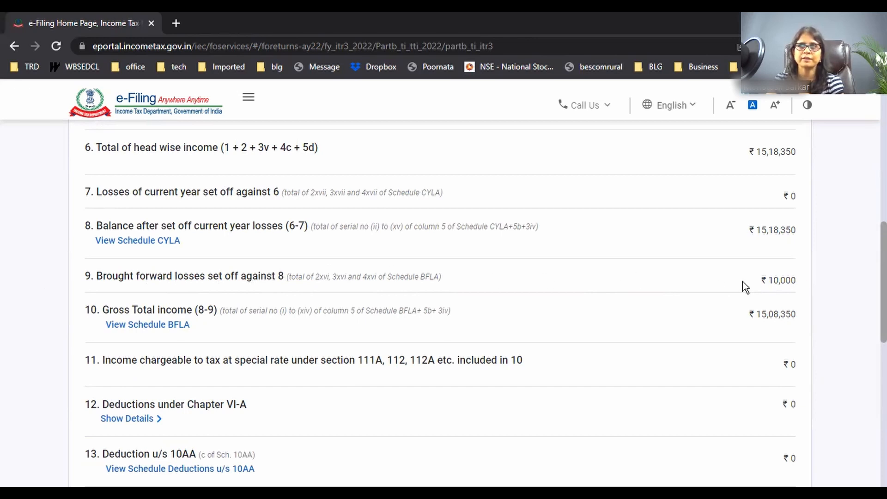
pyautogui.scroll(-3, 767, 288)
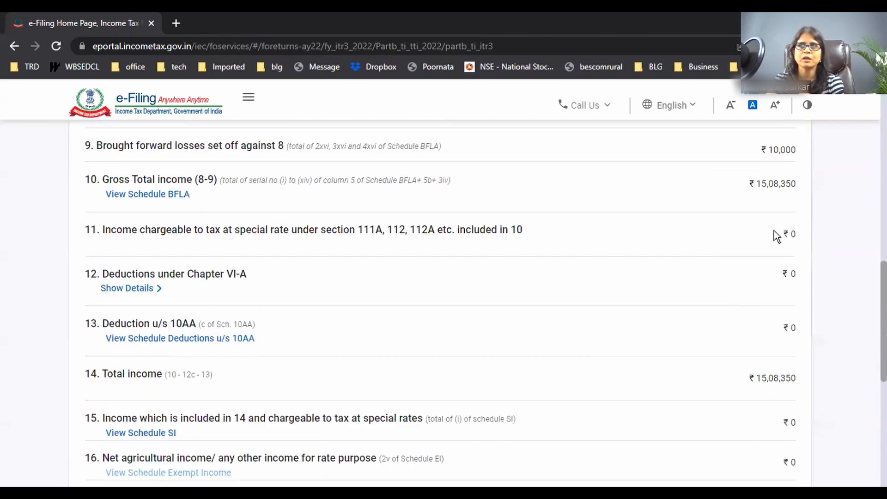
pyautogui.scroll(-7, 787, 218)
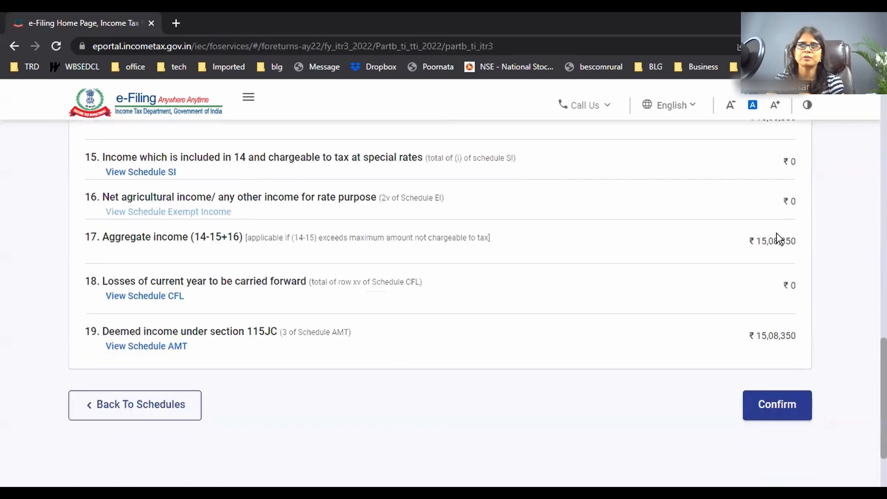
pyautogui.click(767, 312)
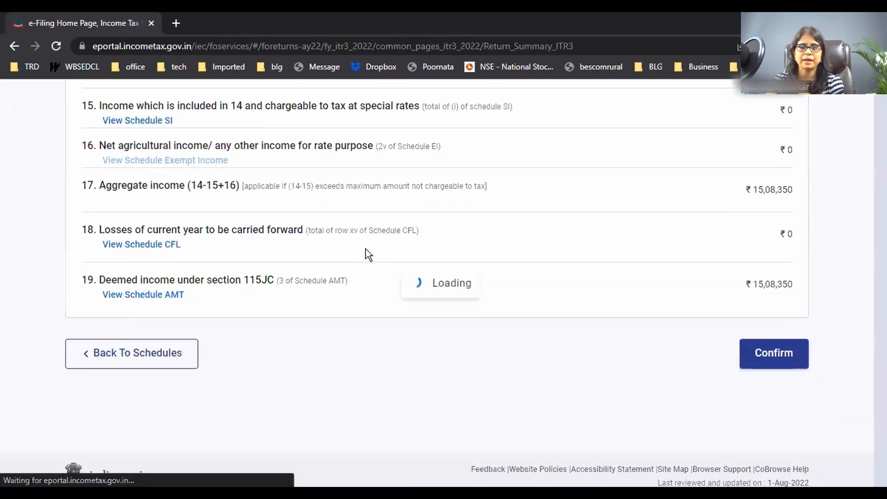
# - Open Part B - TTI and review the tax payable, interest and fee, aggregate liability, taxes paid and amount payable
pyautogui.click(197, 309)
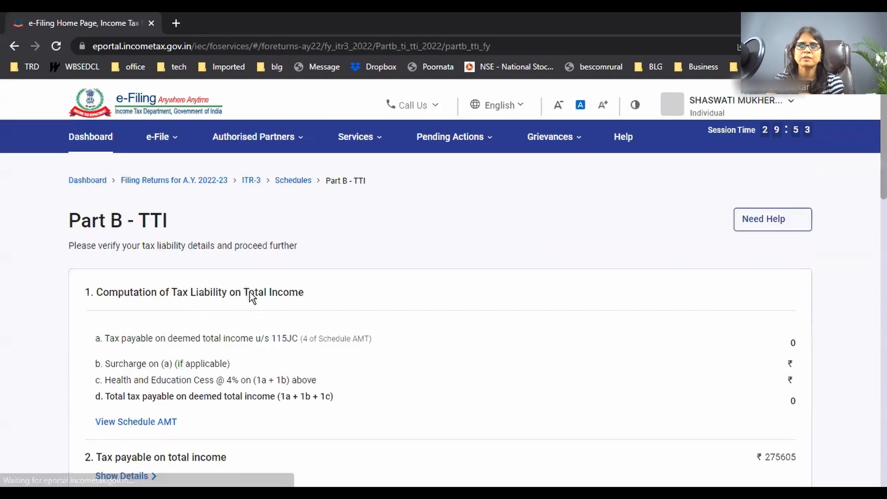
pyautogui.scroll(-4, 551, 160)
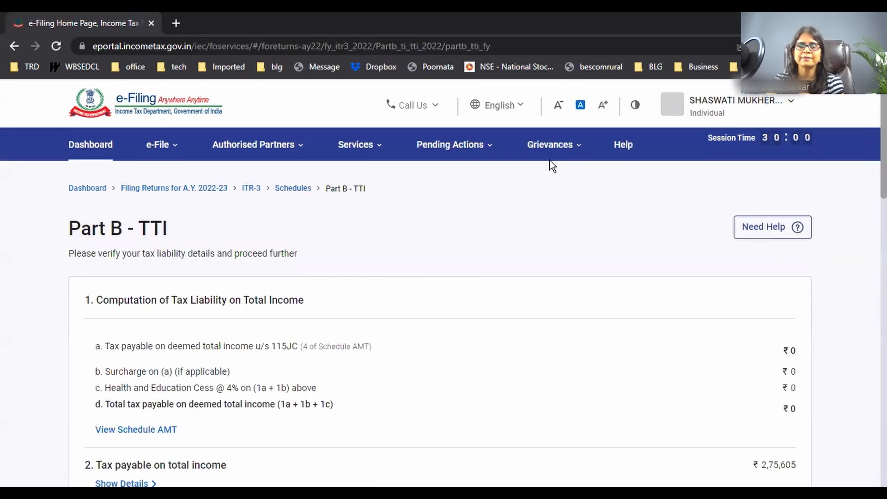
pyautogui.scroll(-5, 551, 162)
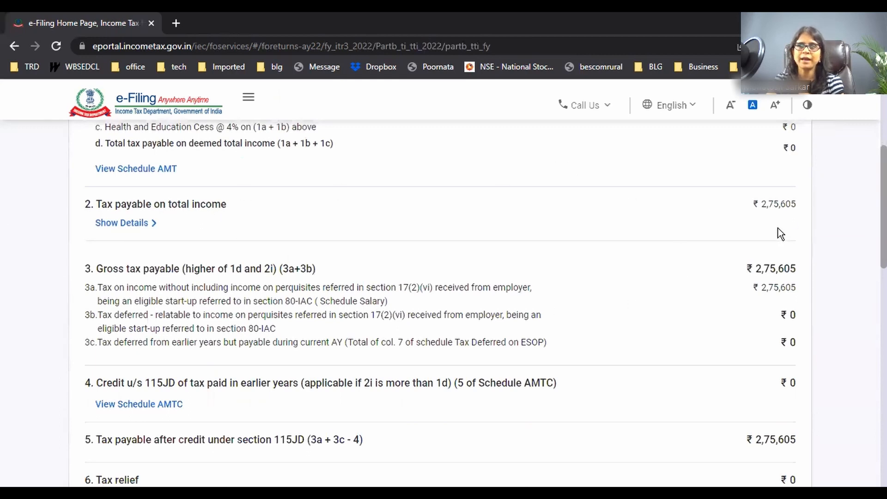
pyautogui.scroll(-8, 781, 233)
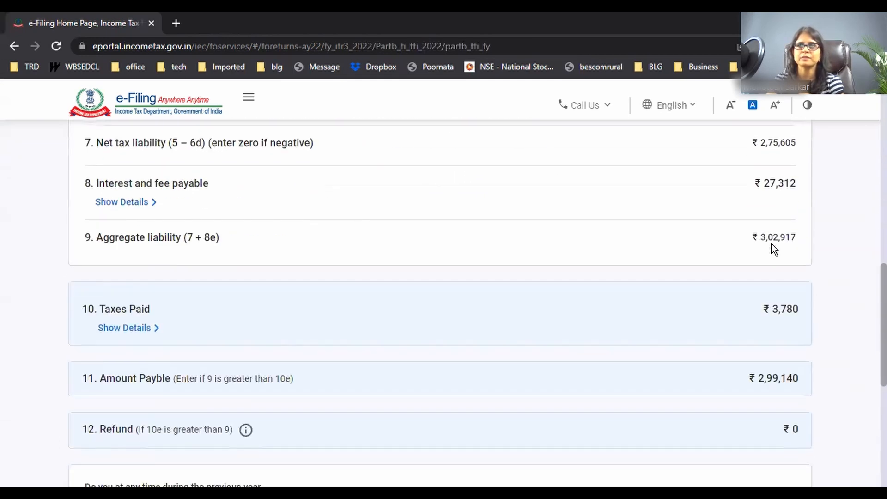
pyautogui.scroll(3, 758, 203)
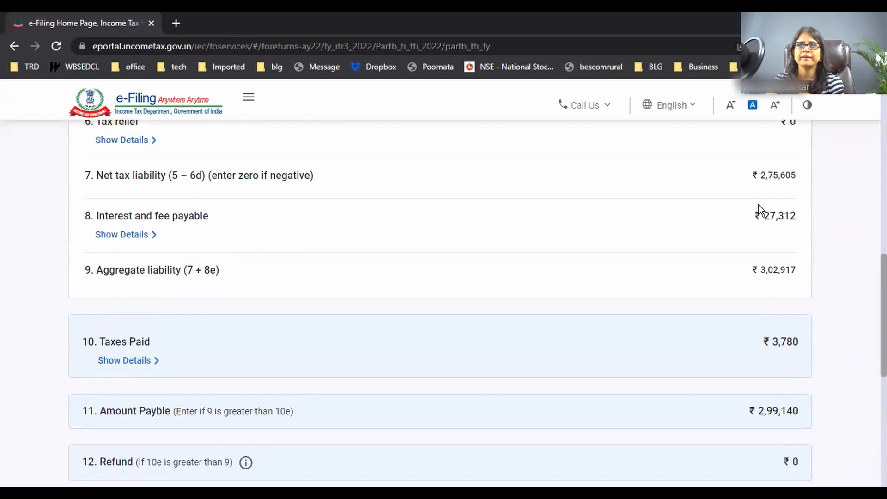
pyautogui.scroll(-3, 761, 251)
pyautogui.scroll(-4, 761, 251)
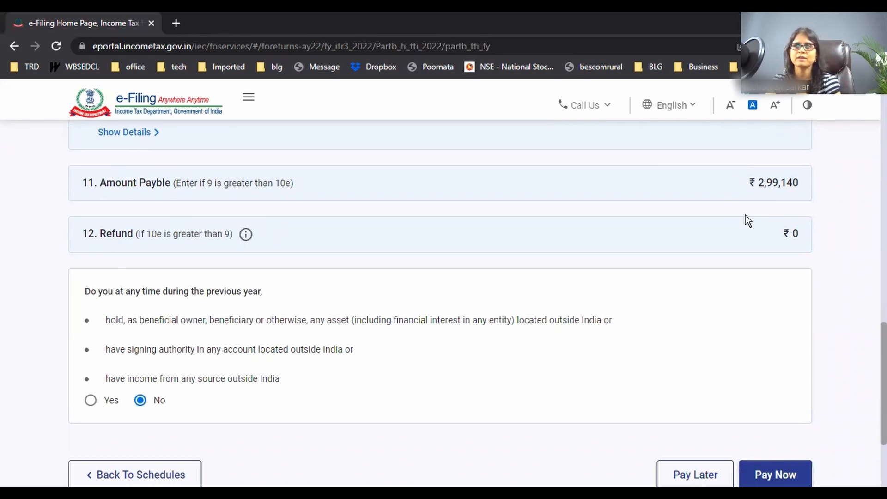
# - Check the foreign assets question in Part B - TTI and opt to pay the tax later
pyautogui.scroll(-3, 745, 215)
pyautogui.scroll(2, 745, 215)
pyautogui.scroll(1, 744, 215)
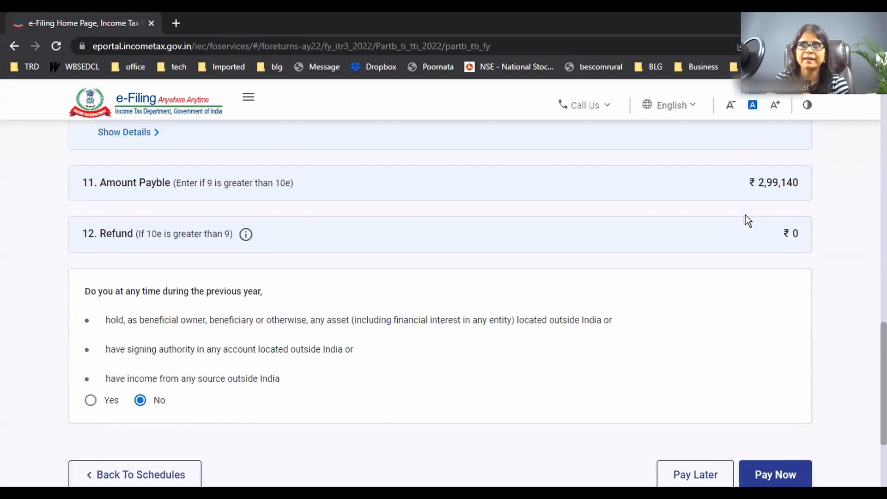
pyautogui.scroll(-3, 745, 215)
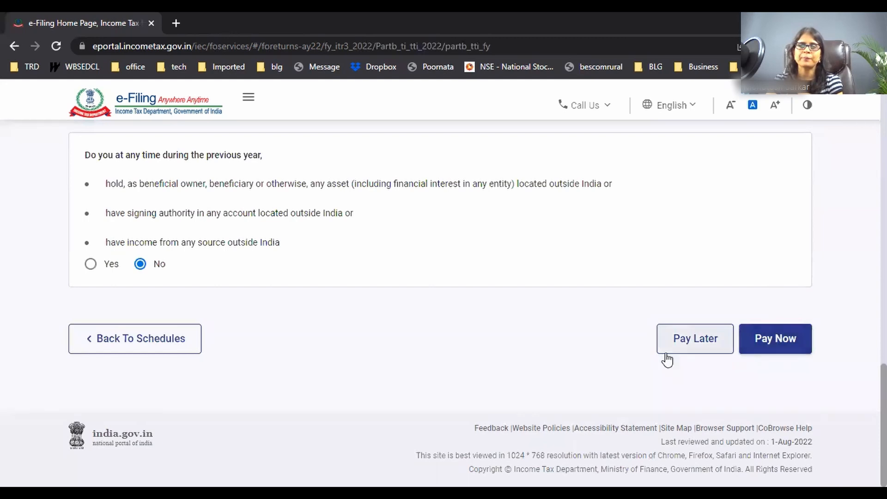
pyautogui.click(681, 345)
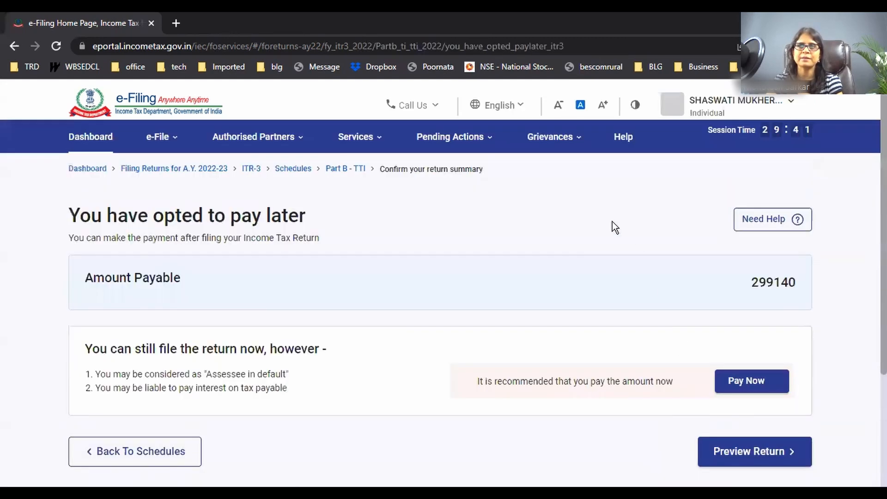
pyautogui.scroll(-2, 586, 318)
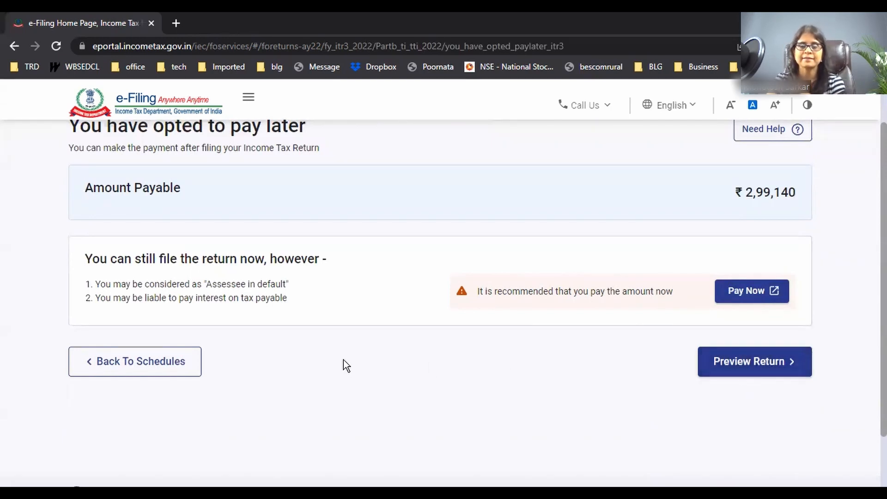
# - Return to the schedules summary and open the No Account Cases section of Part A - P & L for editing
pyautogui.click(153, 369)
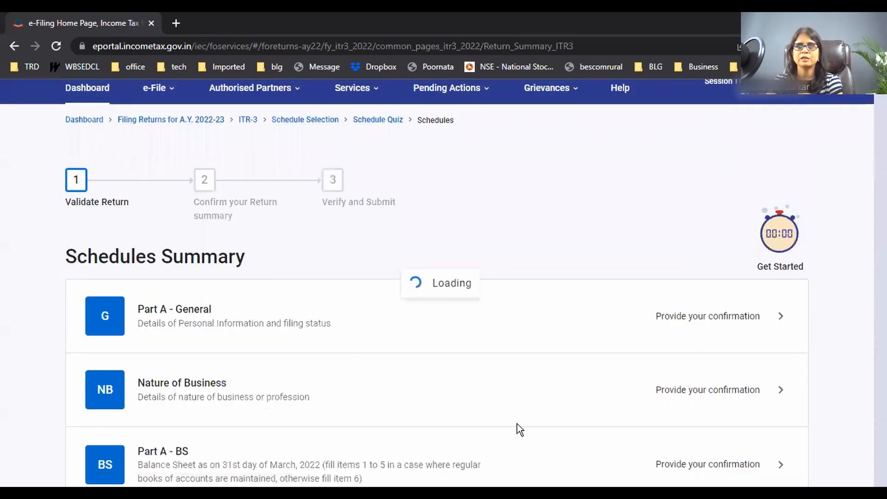
pyautogui.scroll(-3, 517, 327)
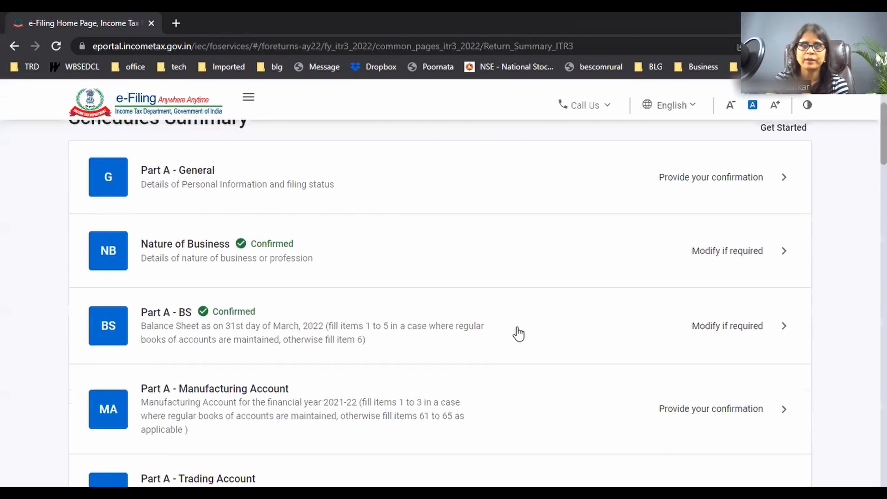
pyautogui.scroll(-3, 353, 364)
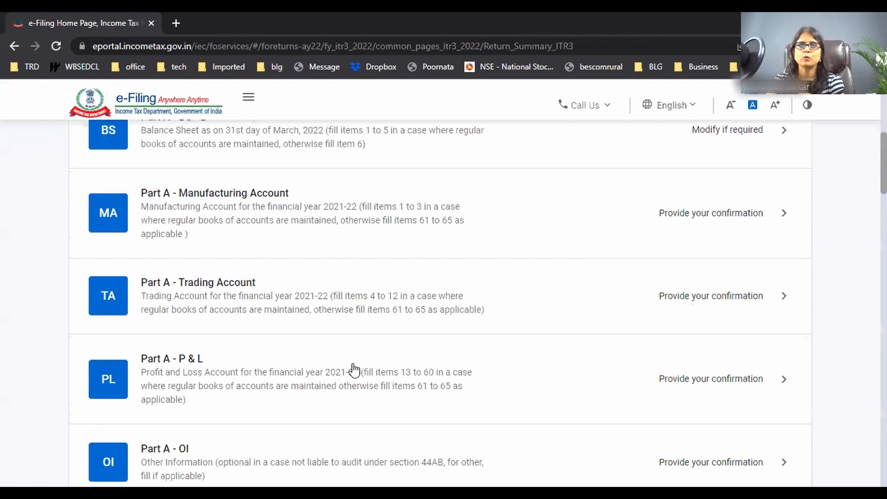
pyautogui.click(267, 386)
pyautogui.scroll(-5, 588, 359)
pyautogui.scroll(-3, 588, 359)
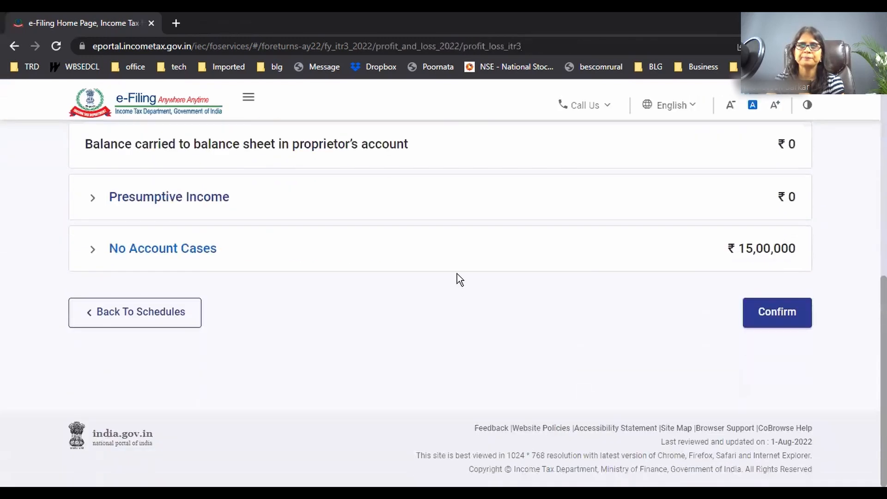
pyautogui.click(457, 270)
pyautogui.click(726, 122)
# - Set the gross profit for the business under No Account Cases to 5,10,000 and save the section
pyautogui.scroll(-4, 747, 277)
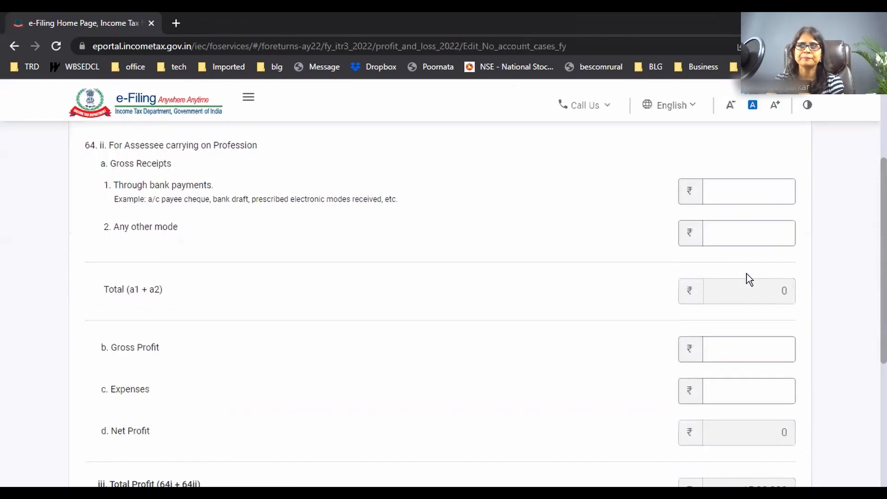
pyautogui.scroll(4, 747, 278)
pyautogui.click(109, 306)
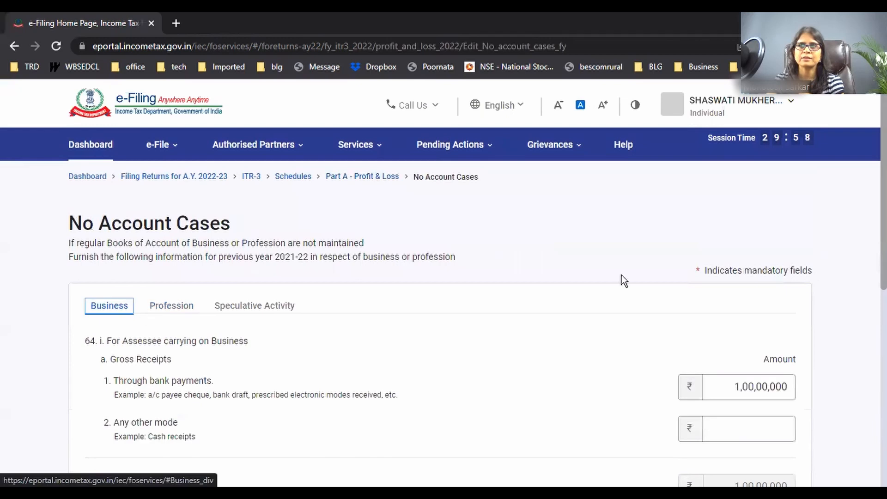
pyautogui.scroll(-6, 619, 279)
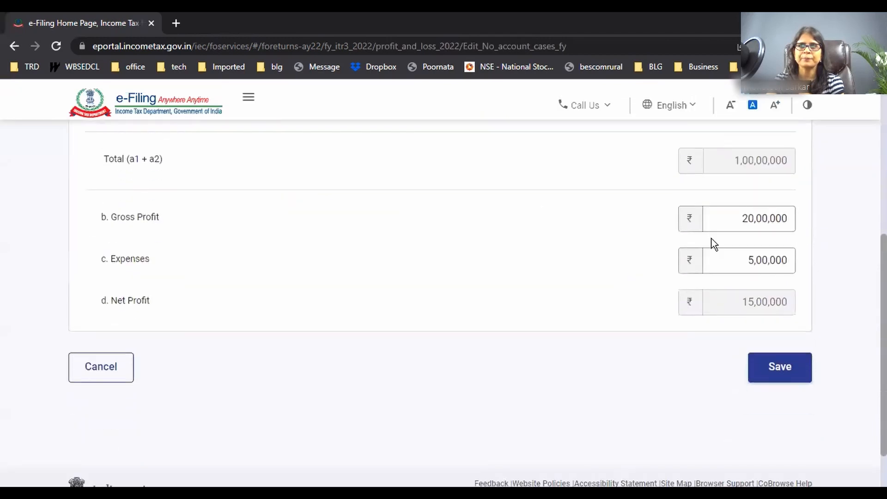
pyautogui.click(755, 219)
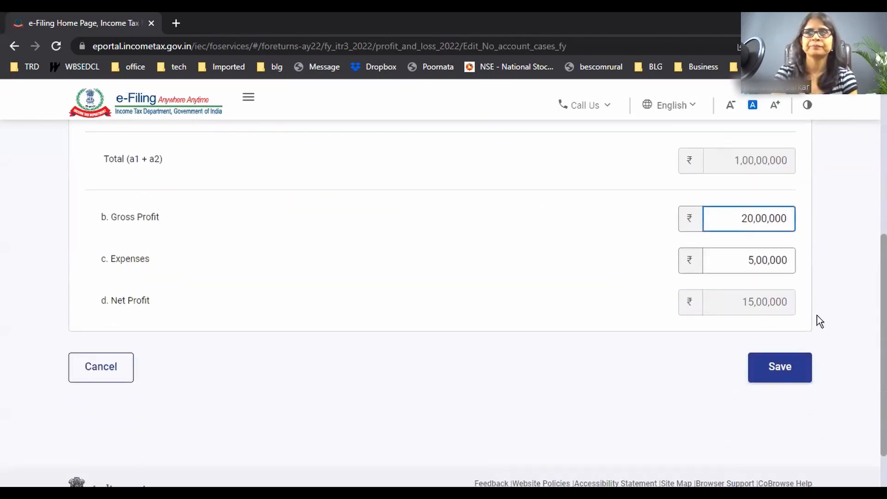
pyautogui.press('BackSpace')
pyautogui.press('BackSpace')
pyautogui.write('5')
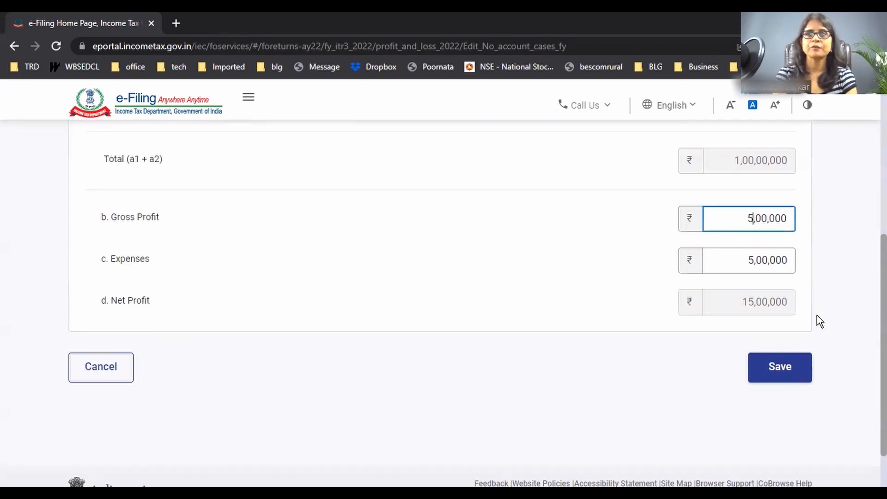
pyautogui.write('1')
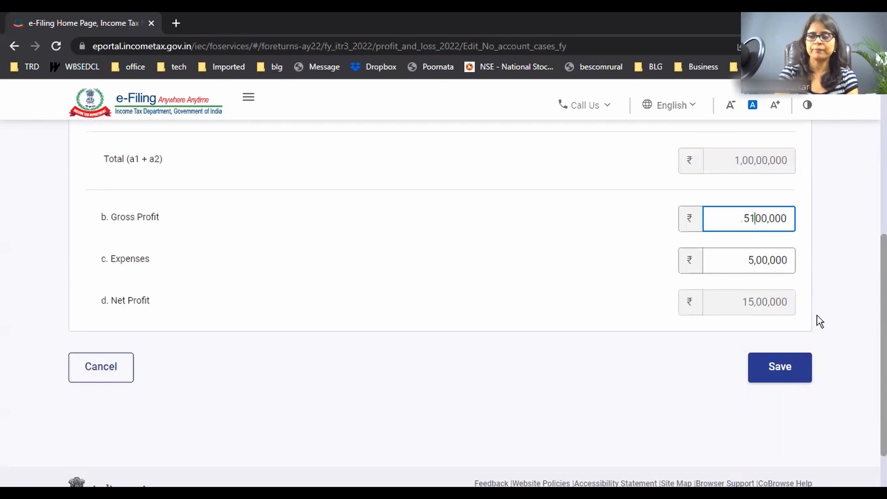
pyautogui.press('Delete')
pyautogui.click(736, 289)
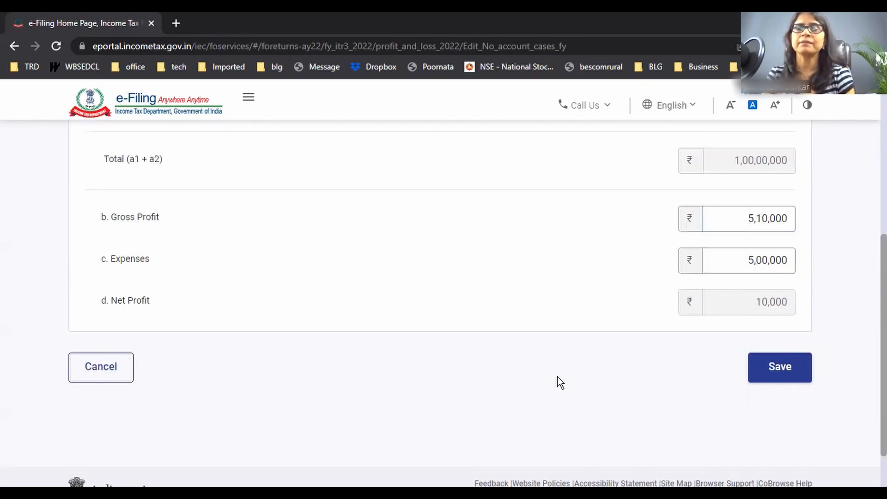
pyautogui.click(772, 376)
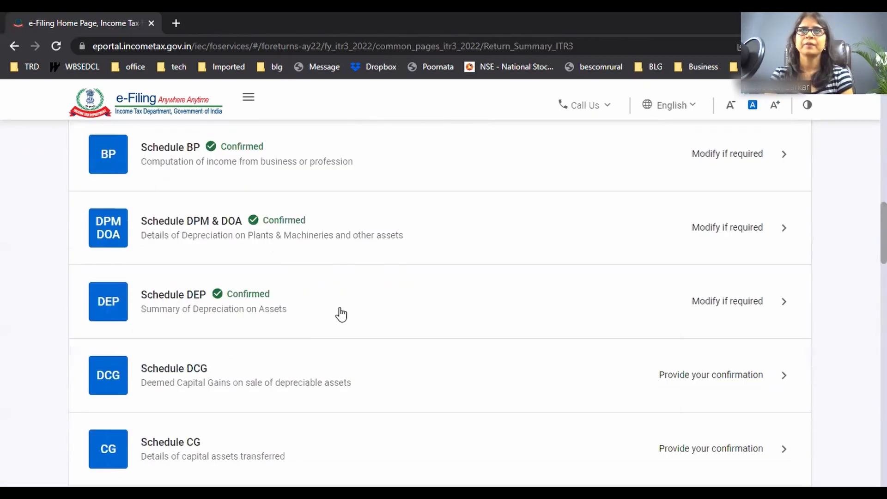
# - Review the business income in Schedule BP and the current year business loss to be set off in Schedule CYLA
pyautogui.click(192, 165)
pyautogui.scroll(-3, 487, 382)
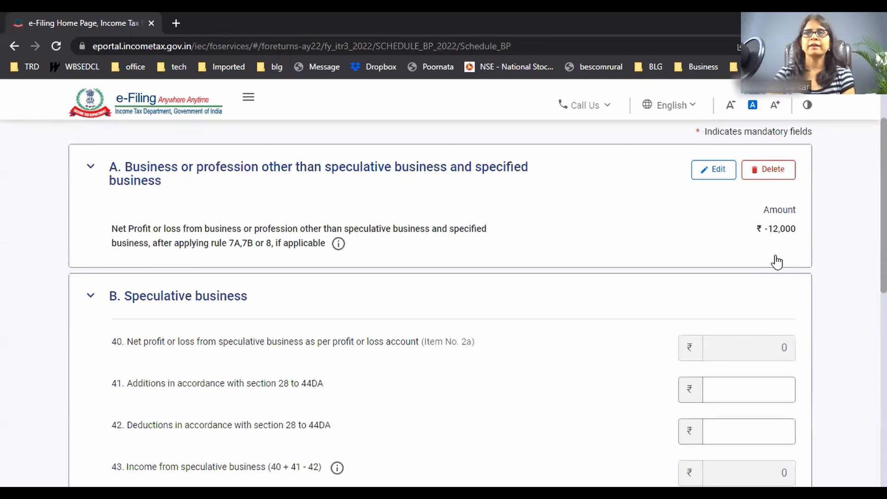
pyautogui.scroll(-4, 772, 257)
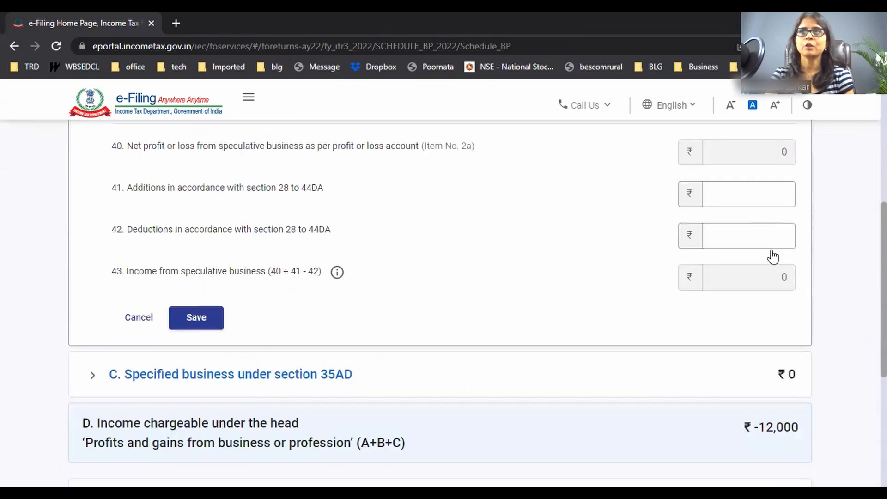
pyautogui.scroll(-5, 773, 256)
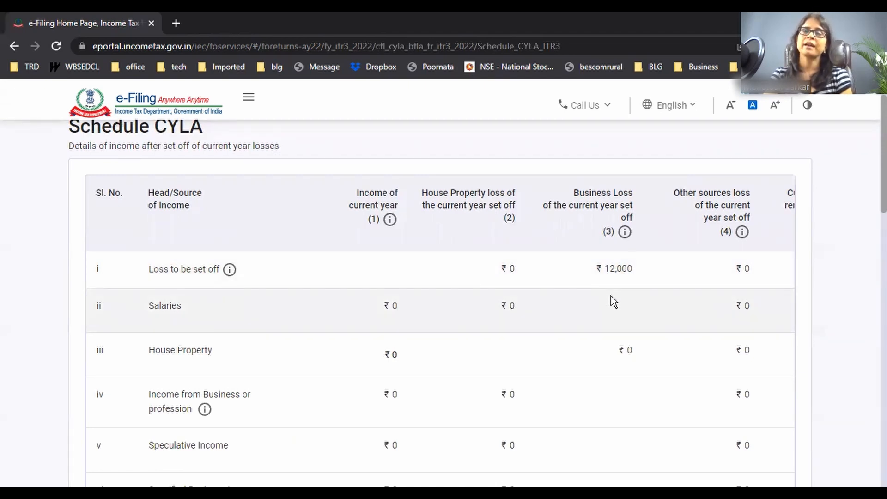
pyautogui.scroll(-8, 604, 314)
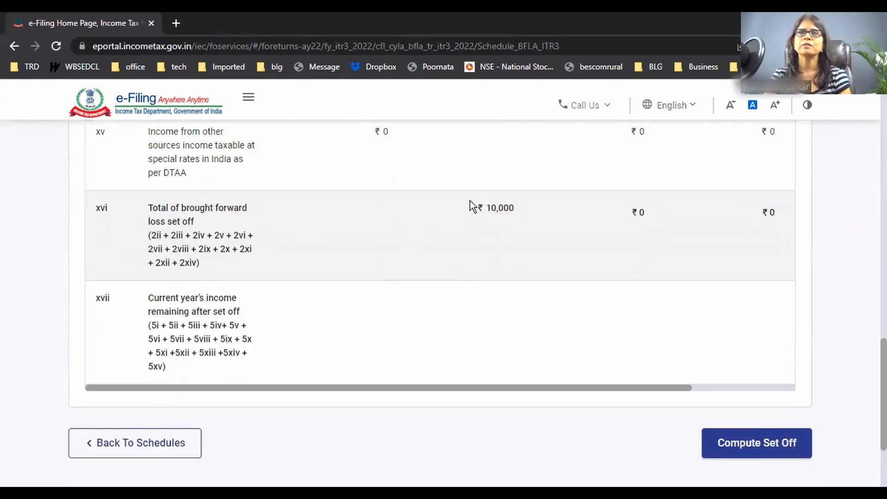
# - Check the brought forward losses and income remaining after set off in Schedule BFLA, and compute the set off
pyautogui.moveTo(633, 388); pyautogui.dragTo(716, 360)
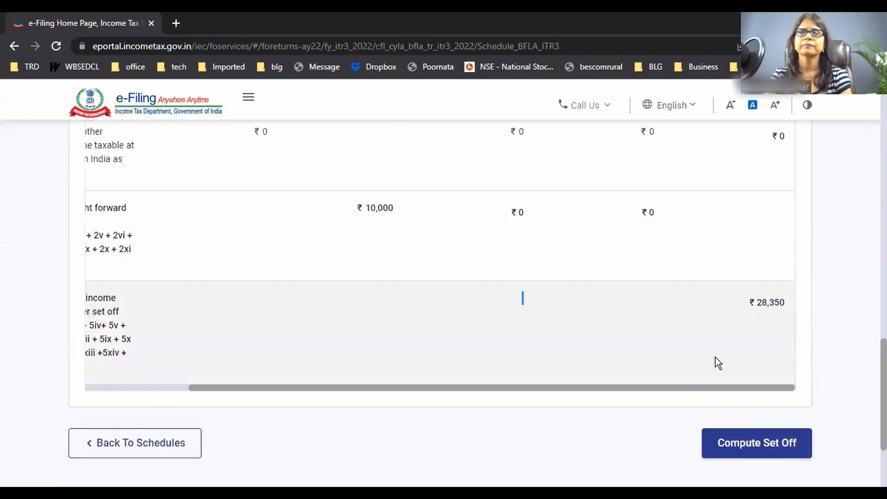
pyautogui.scroll(10, 716, 361)
pyautogui.scroll(10, 713, 356)
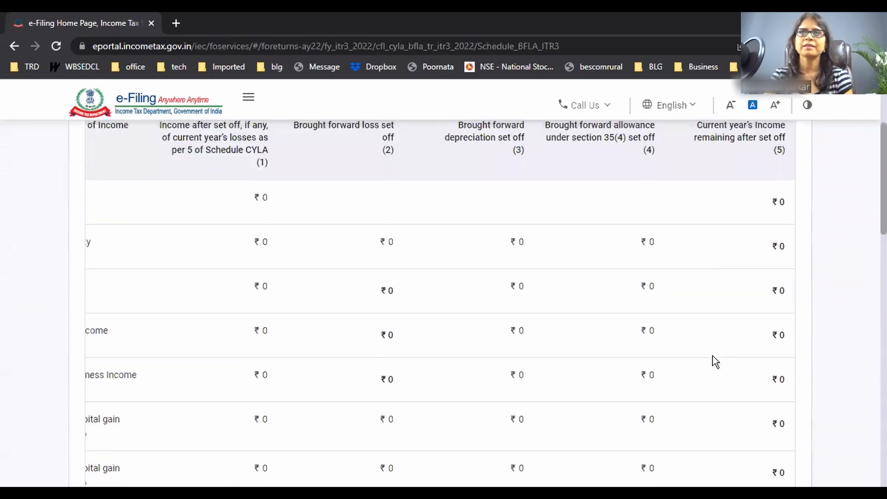
pyautogui.scroll(-5, 713, 356)
pyautogui.scroll(-10, 715, 361)
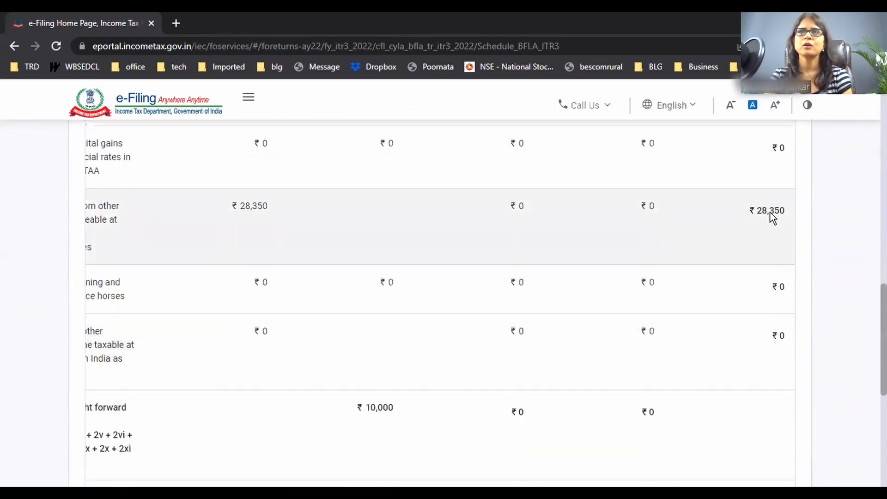
pyautogui.scroll(-6, 755, 219)
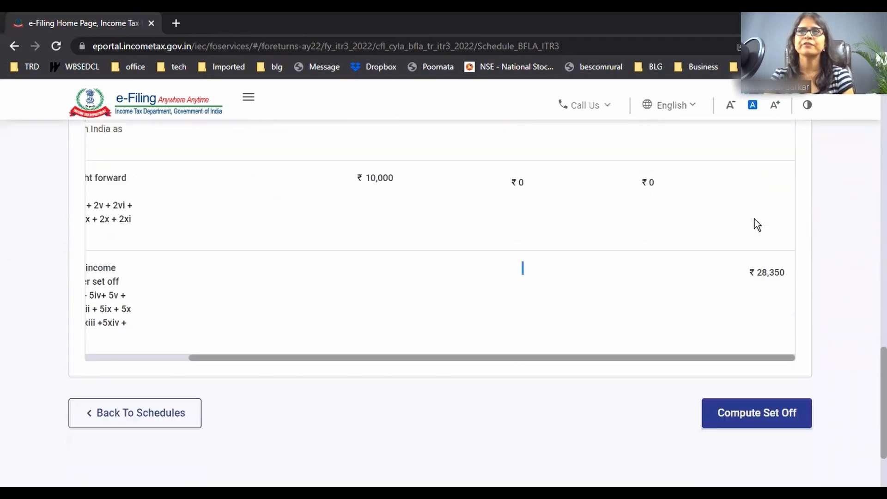
pyautogui.moveTo(763, 326); pyautogui.dragTo(601, 329)
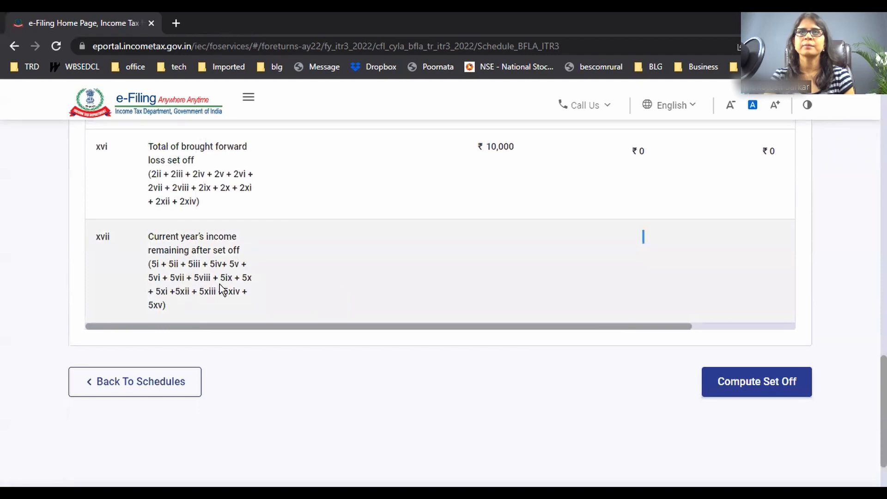
pyautogui.moveTo(239, 326); pyautogui.dragTo(539, 303)
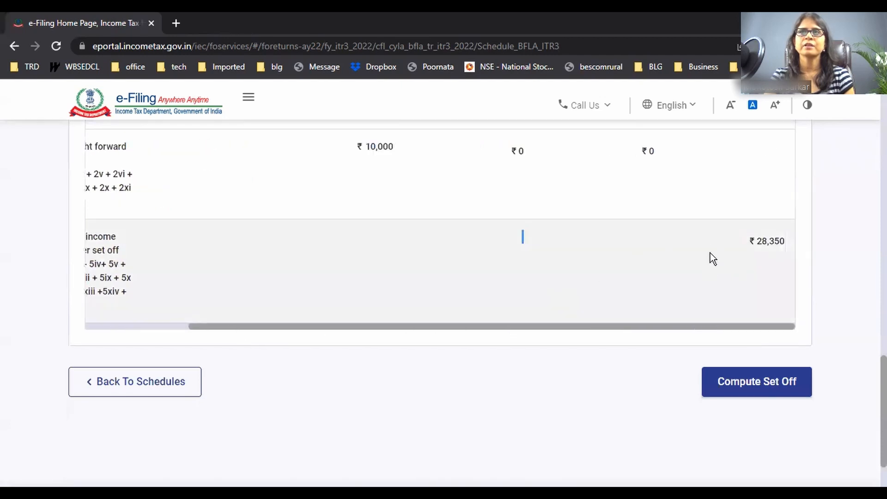
pyautogui.scroll(-2, 730, 296)
pyautogui.click(744, 317)
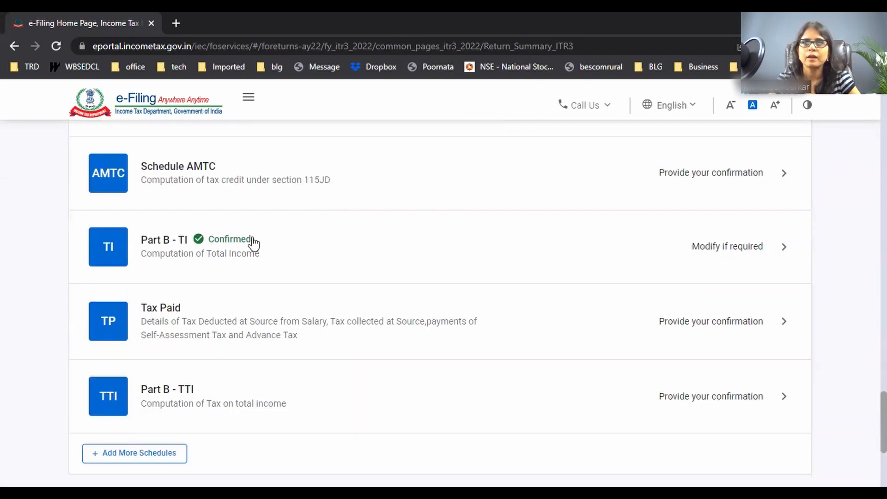
# - Reopen Part B - TI, review the current year and brought forward loss set off against total income, and confirm it
pyautogui.click(257, 261)
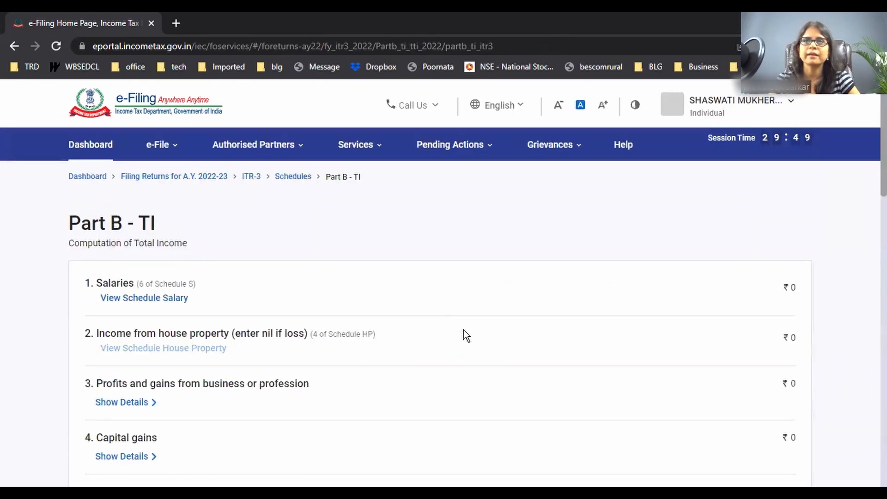
pyautogui.scroll(-6, 463, 329)
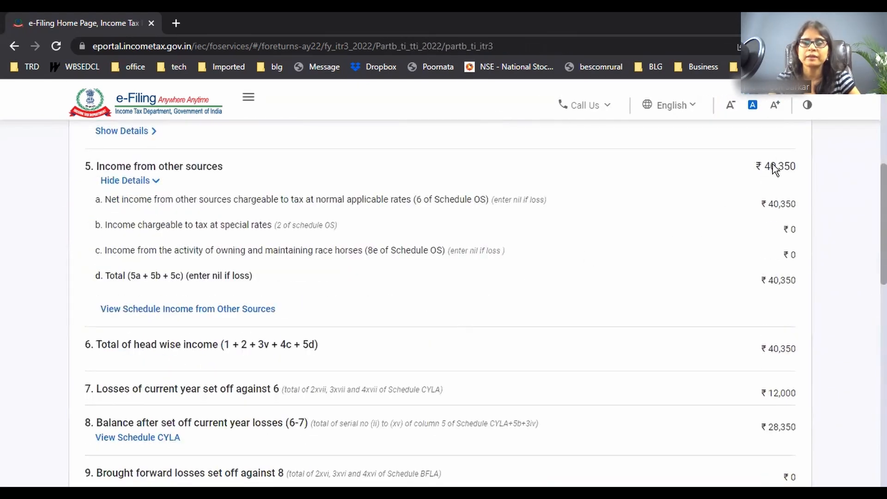
pyautogui.scroll(-1, 692, 275)
pyautogui.scroll(-3, 678, 276)
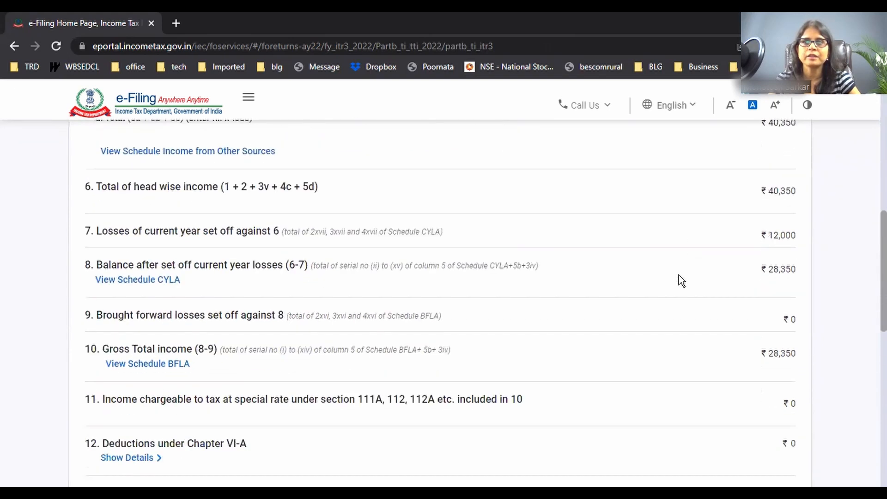
pyautogui.scroll(3, 678, 275)
pyautogui.scroll(-2, 682, 282)
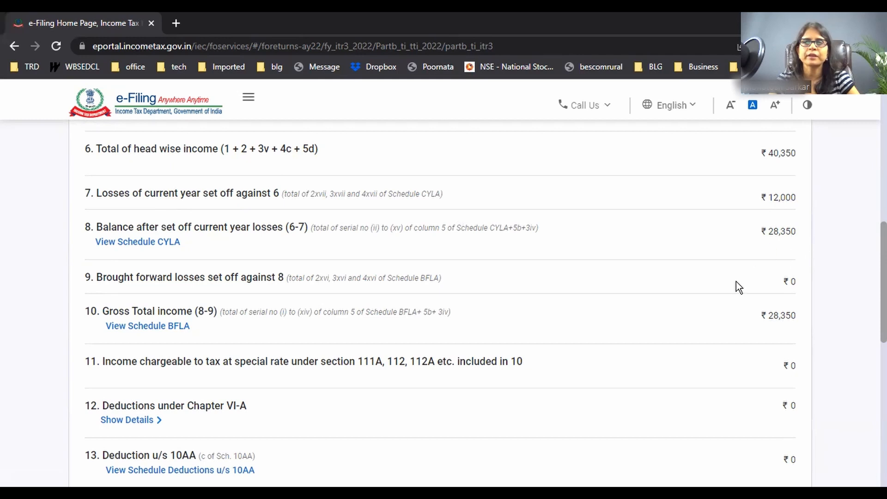
pyautogui.scroll(-1, 734, 286)
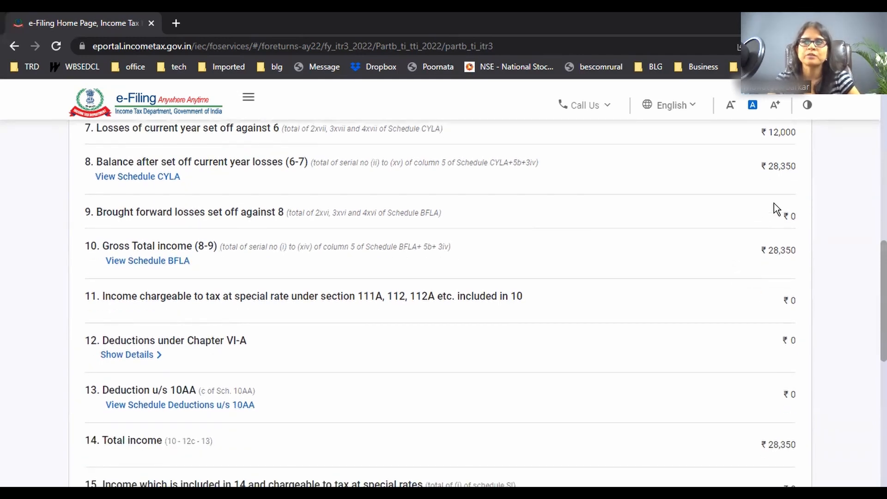
pyautogui.scroll(-5, 774, 203)
pyautogui.click(777, 405)
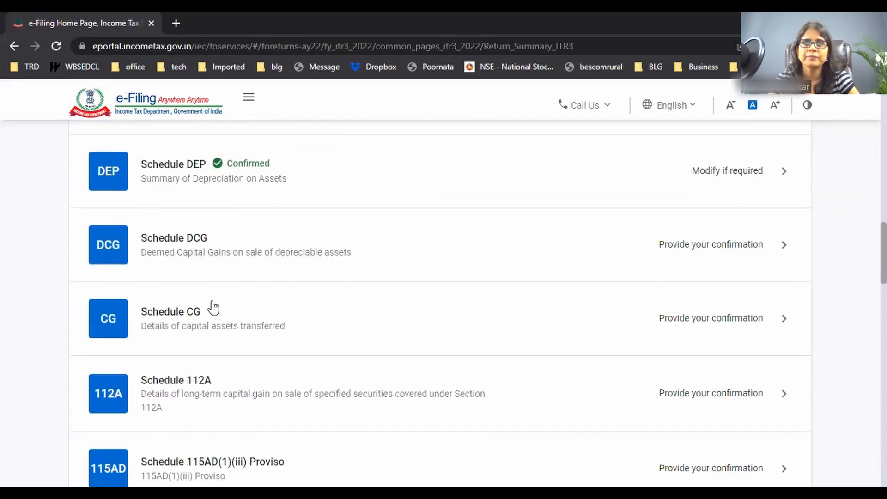
# - Open Schedule CG and select STT-paid equity shares or equity oriented mutual fund units under section 111A as the assets sold
pyautogui.click(212, 307)
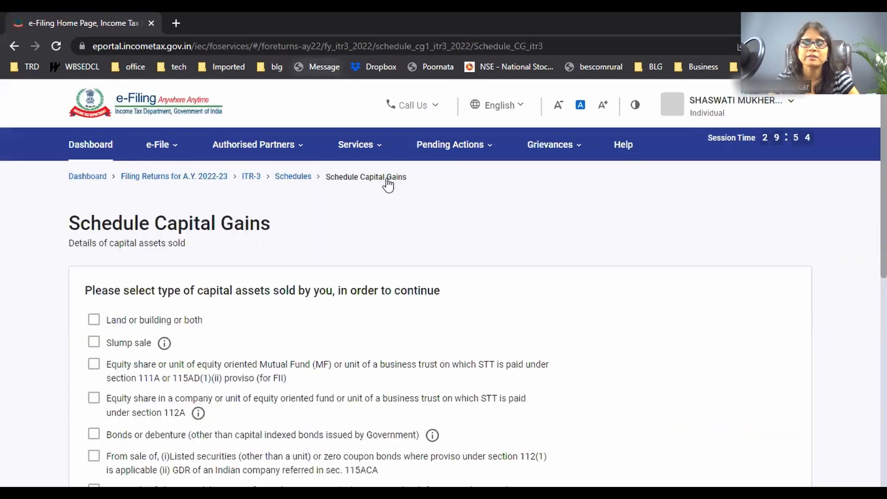
pyautogui.scroll(-3, 761, 171)
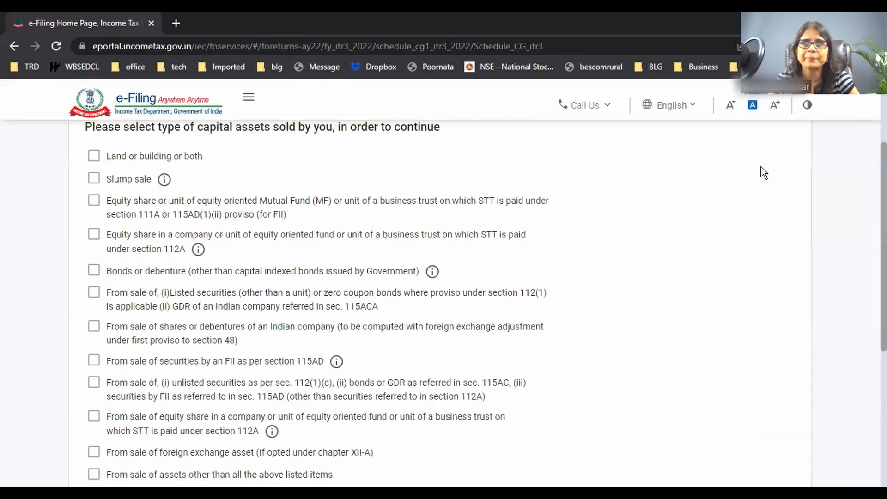
pyautogui.click(94, 202)
pyautogui.scroll(-1, 580, 230)
pyautogui.scroll(-1, 581, 229)
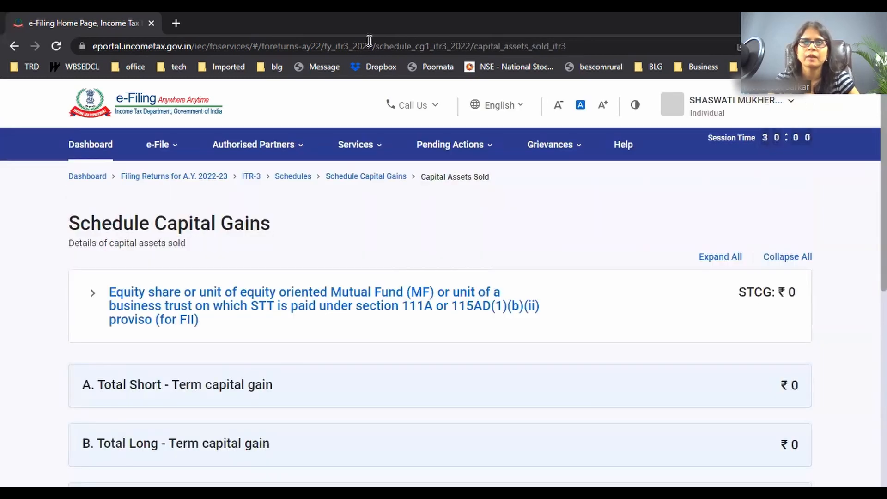
# - Add details for the STT-paid equity share or mutual fund sale and choose Section 111A
pyautogui.scroll(-3, 411, 326)
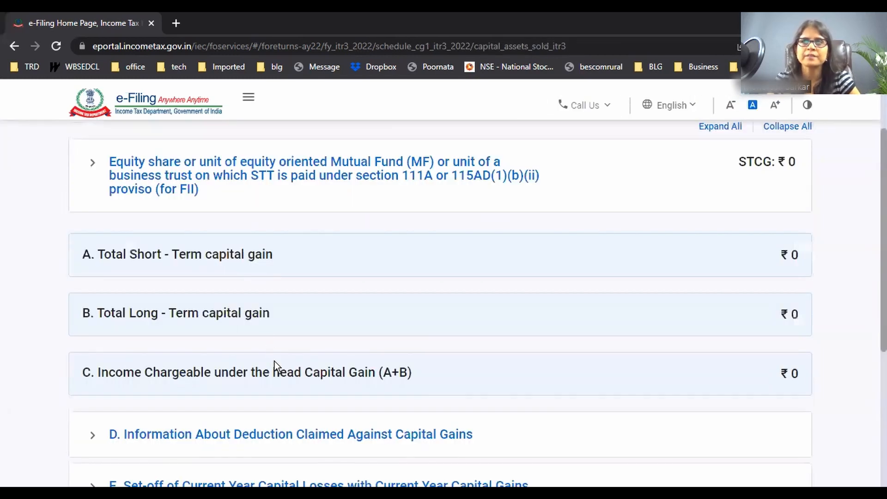
pyautogui.scroll(2, 181, 270)
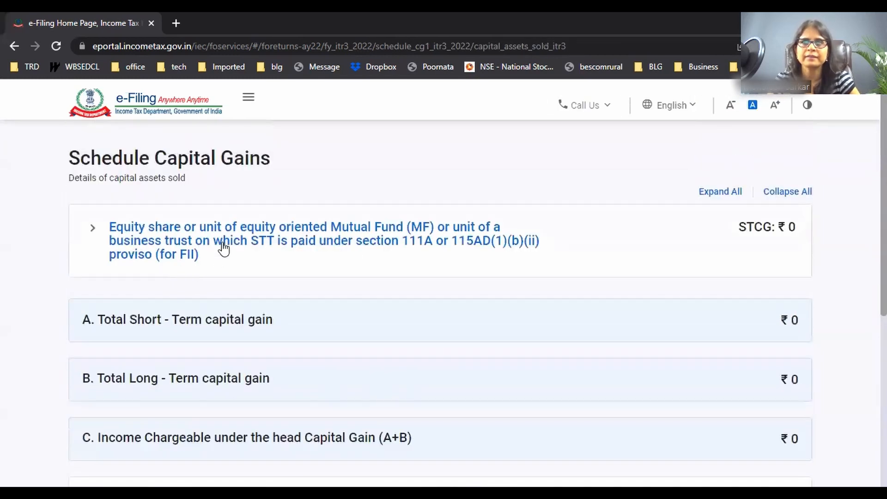
pyautogui.click(221, 250)
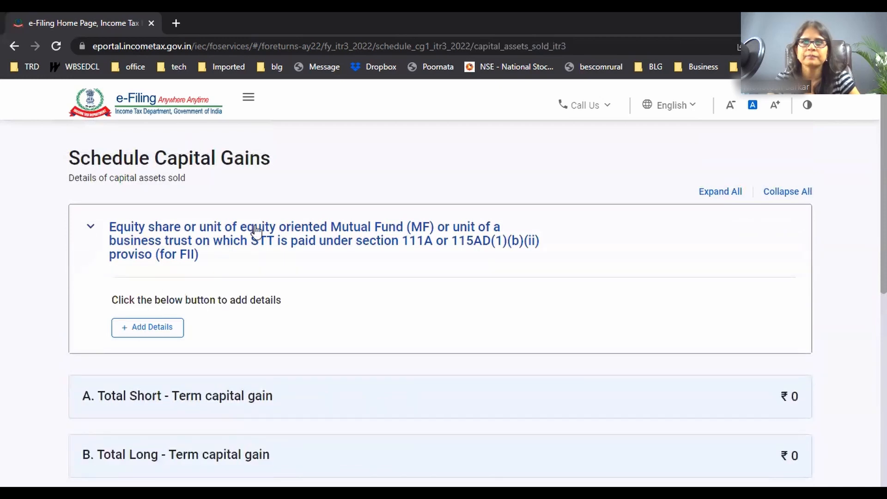
pyautogui.click(179, 328)
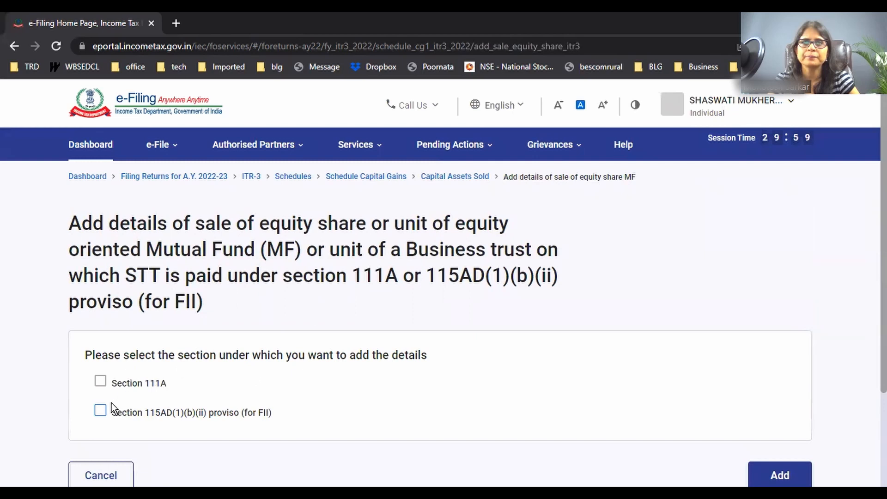
pyautogui.click(97, 378)
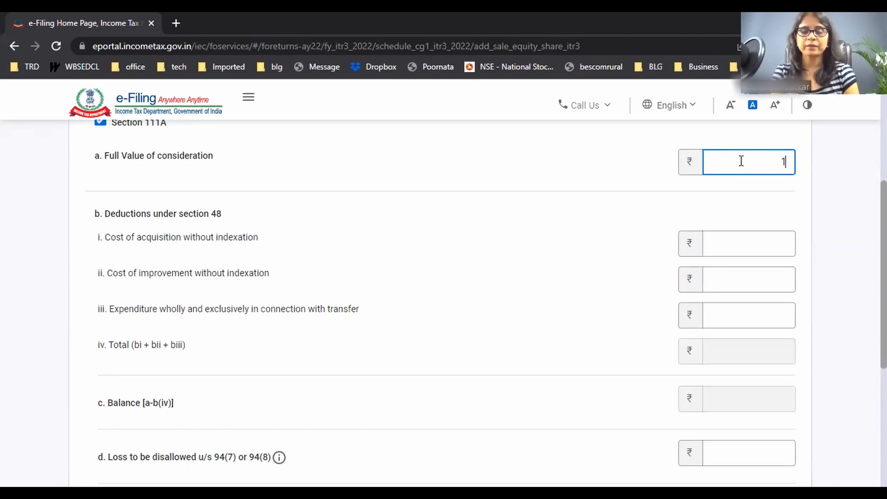
# - Set the full value of consideration under Section 111A to 2,00,000
pyautogui.write('2,00,00')
pyautogui.write('00000')
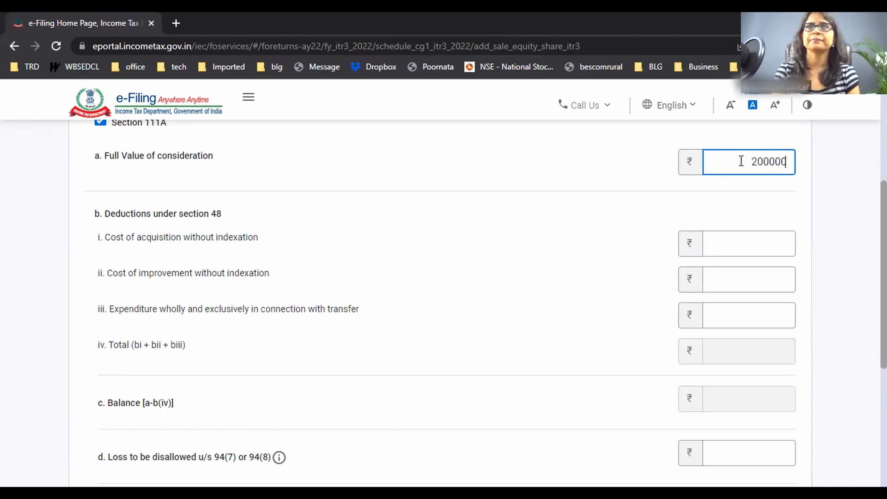
pyautogui.press('Tab')
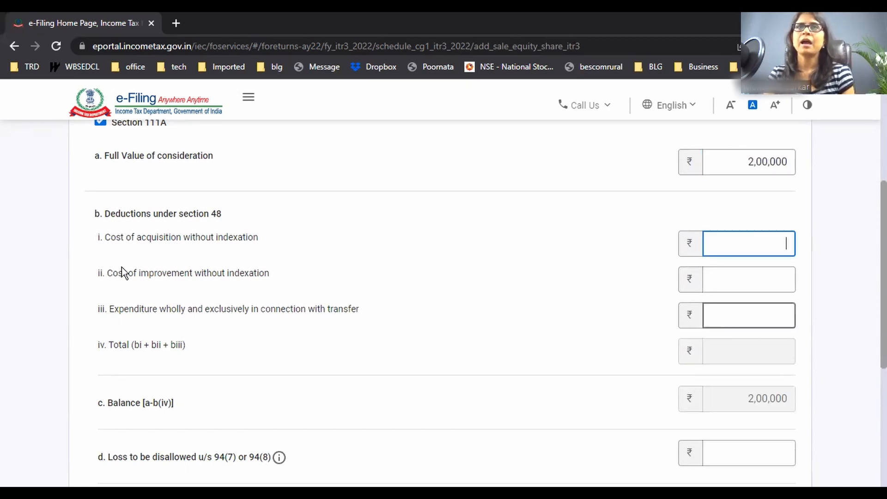
# - Set the expenditure wholly and exclusively in connection with transfer under Section 111A to 25,000 and add the equity sale entry
pyautogui.moveTo(370, 307); pyautogui.dragTo(119, 309)
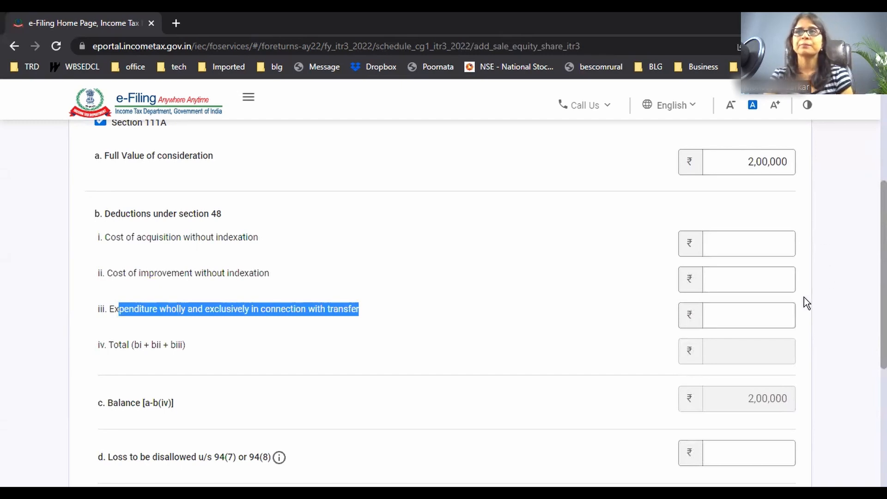
pyautogui.click(774, 321)
pyautogui.scroll(-1, 773, 321)
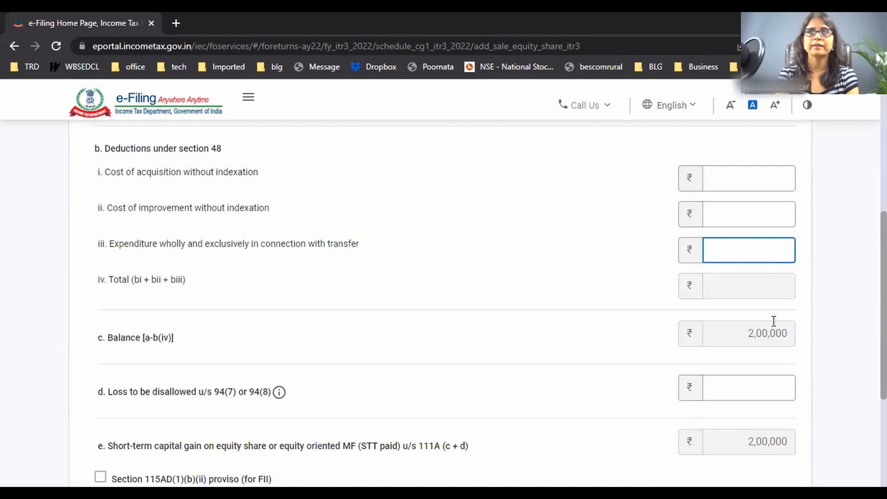
pyautogui.write('2')
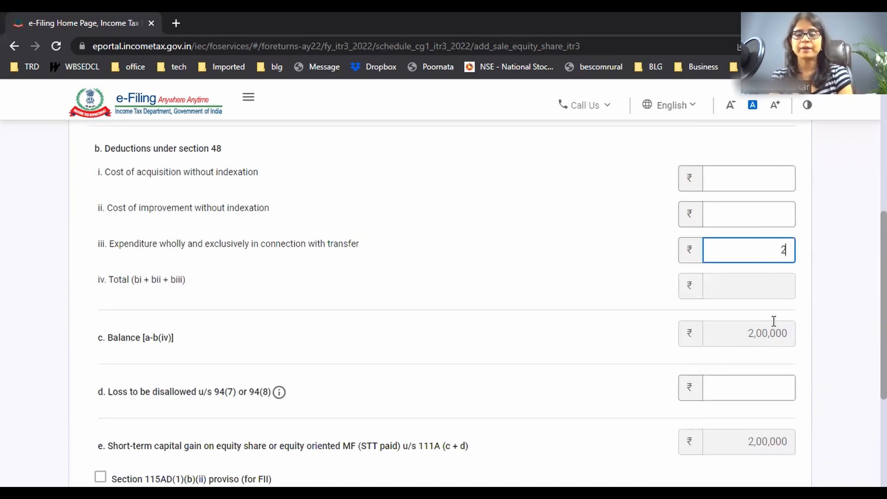
pyautogui.write('5000')
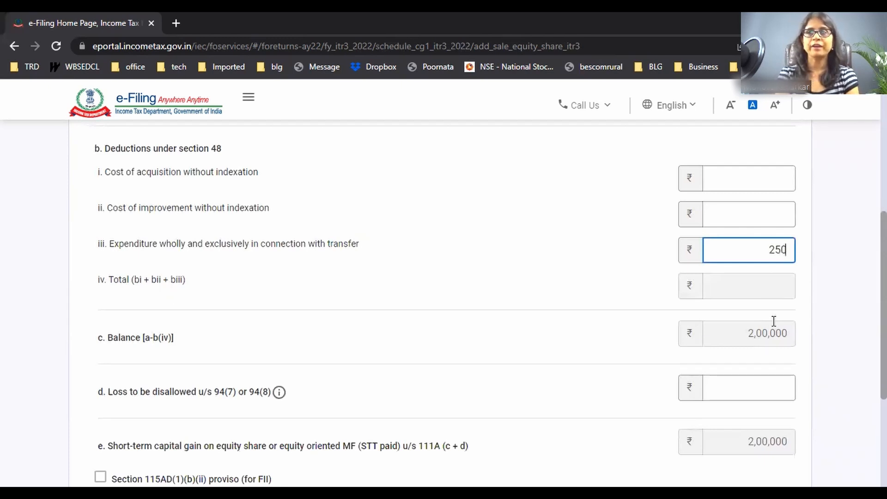
pyautogui.click(482, 380)
pyautogui.scroll(-4, 628, 411)
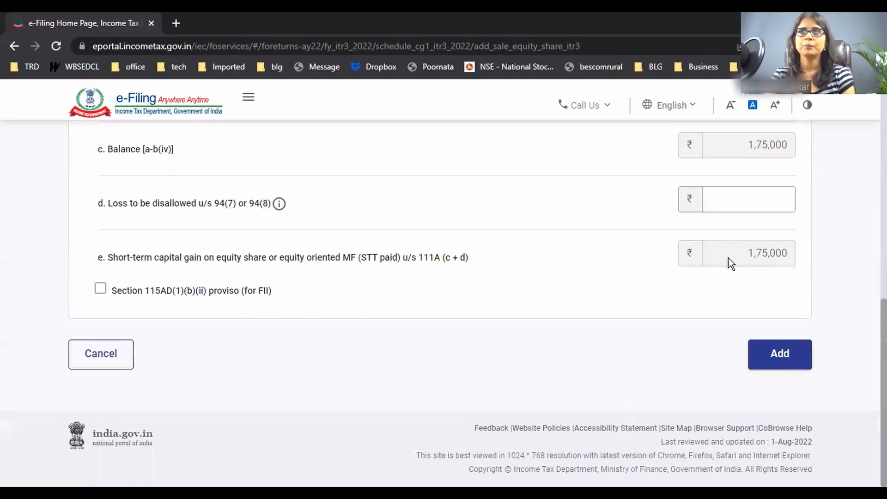
pyautogui.click(772, 356)
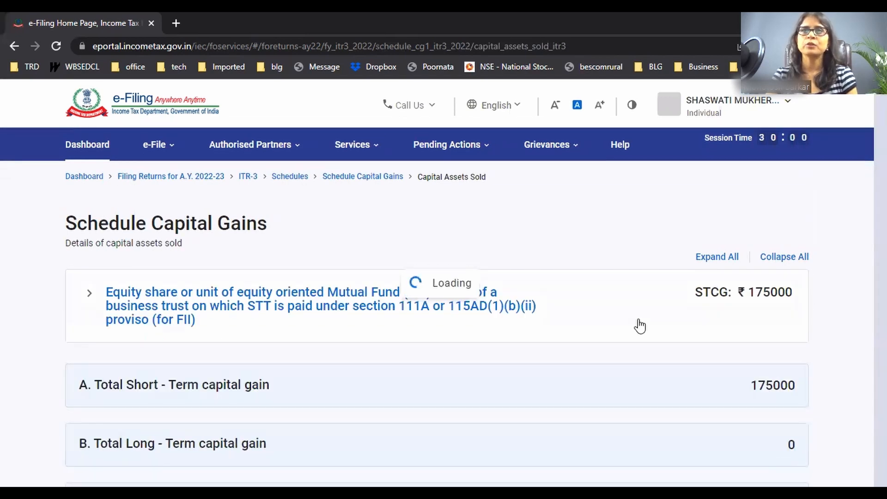
# - Open the accrual/receipt of capital gain details in Schedule CG, review the quarterly table, and leave it without adding values
pyautogui.scroll(-3, 639, 323)
pyautogui.scroll(-1, 641, 324)
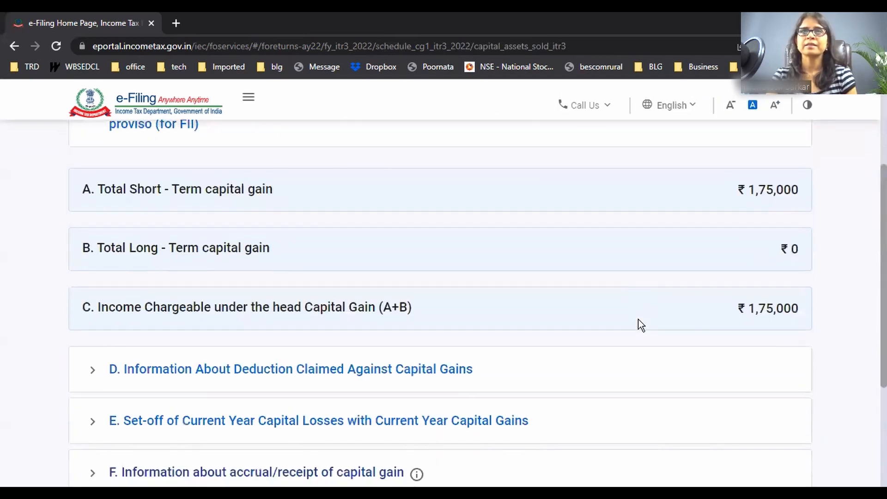
pyautogui.scroll(-2, 641, 325)
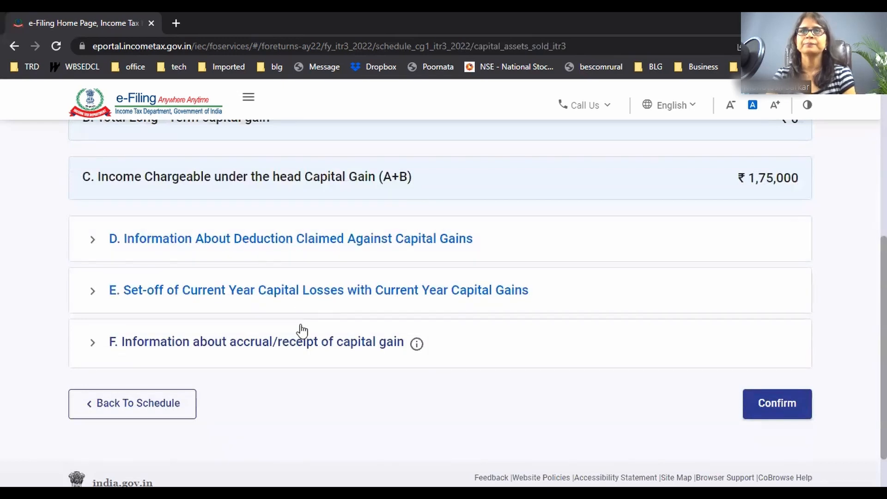
pyautogui.click(302, 330)
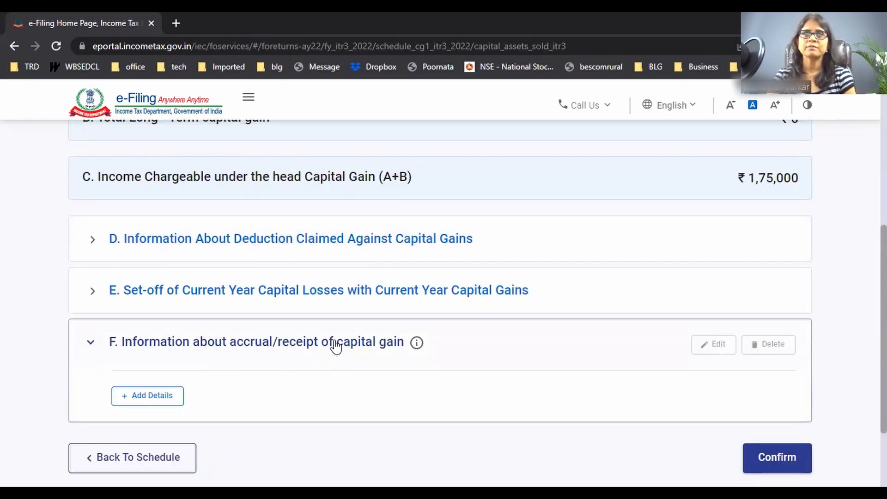
pyautogui.click(150, 400)
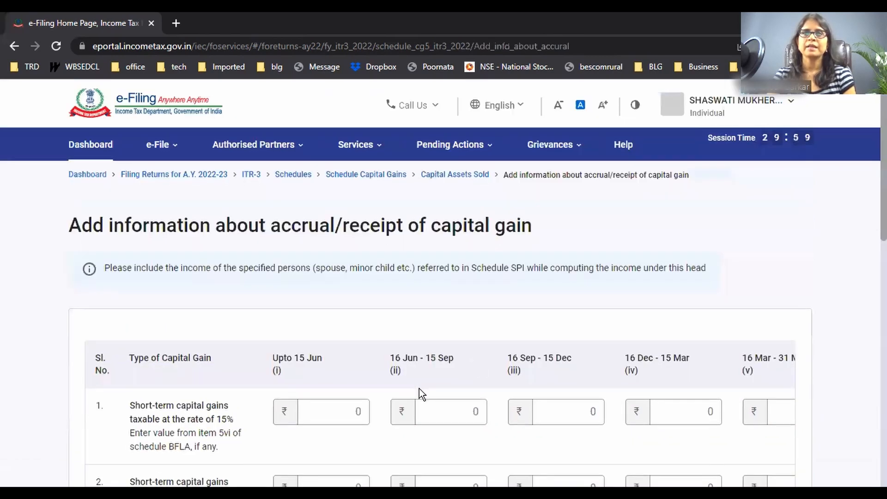
pyautogui.scroll(-3, 420, 388)
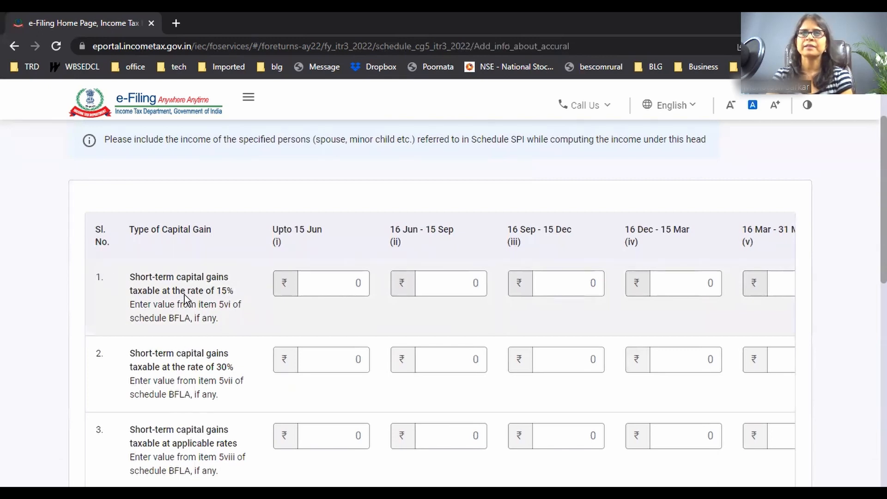
pyautogui.scroll(-3, 298, 335)
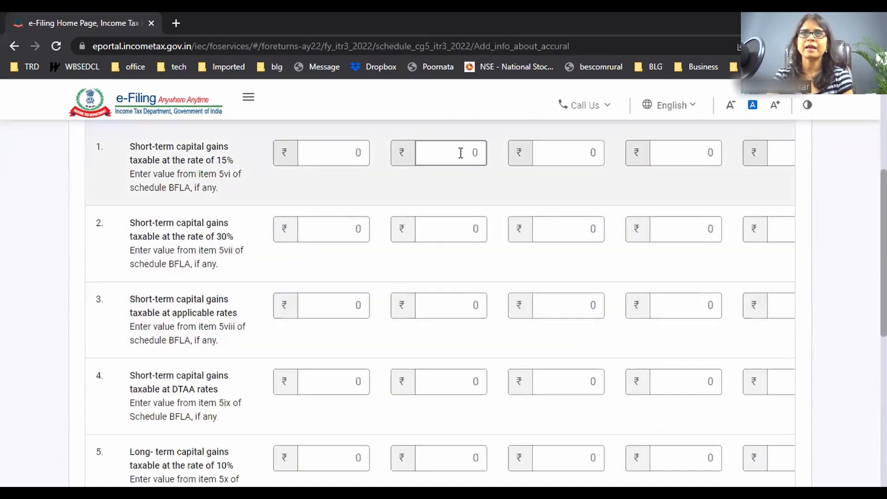
pyautogui.scroll(3, 470, 174)
pyautogui.click(479, 273)
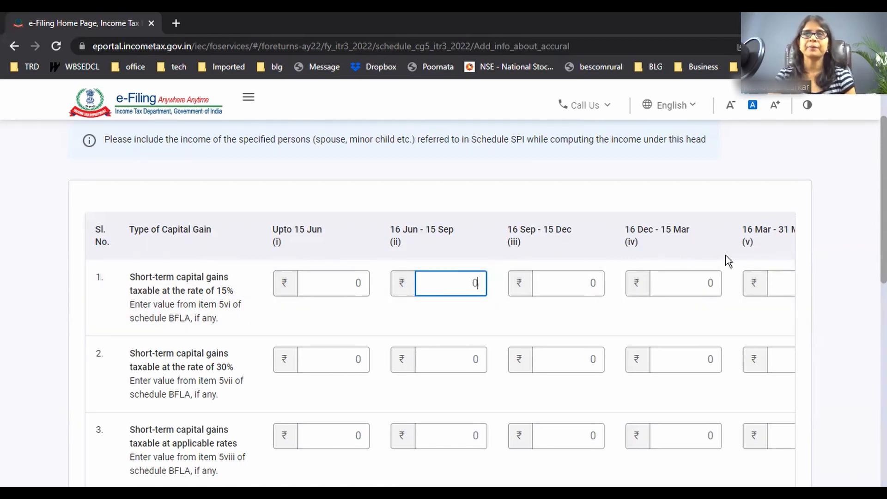
pyautogui.scroll(-10, 736, 309)
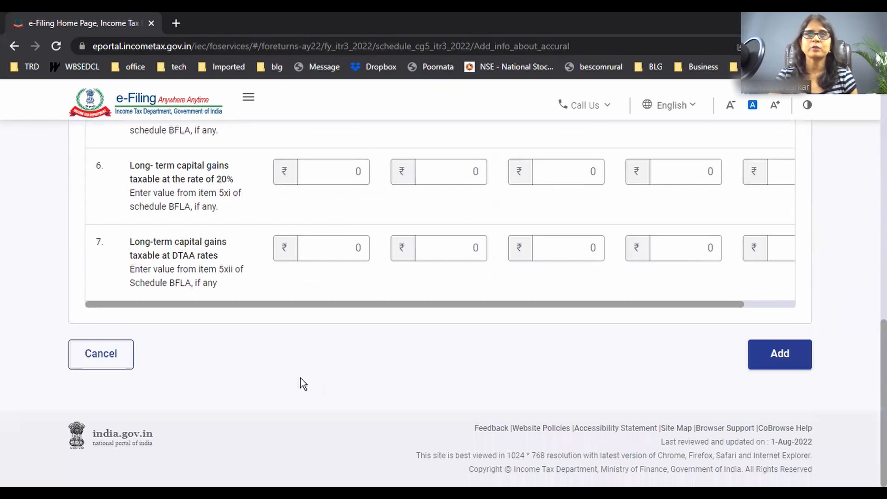
pyautogui.click(107, 370)
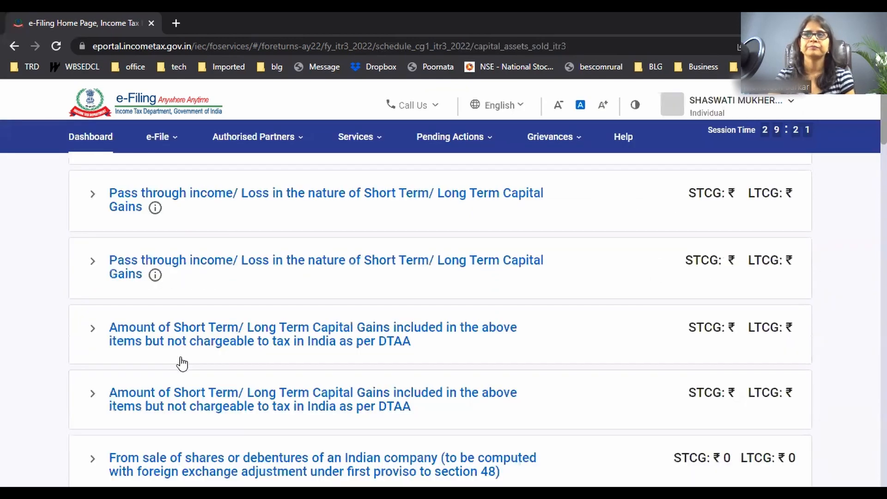
# - Review the brought forward loss set off against 15% short-term capital gain in Schedule BFLA, compute the set off and continue
pyautogui.scroll(-3, 181, 357)
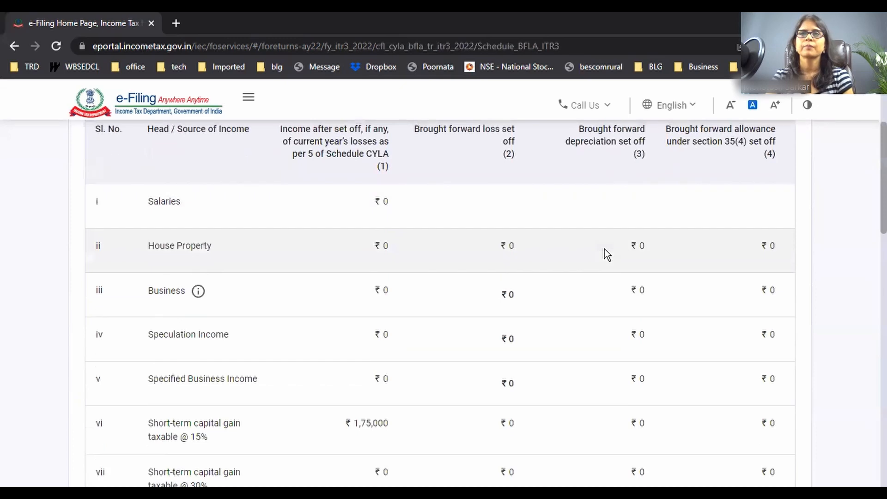
pyautogui.scroll(-3, 604, 248)
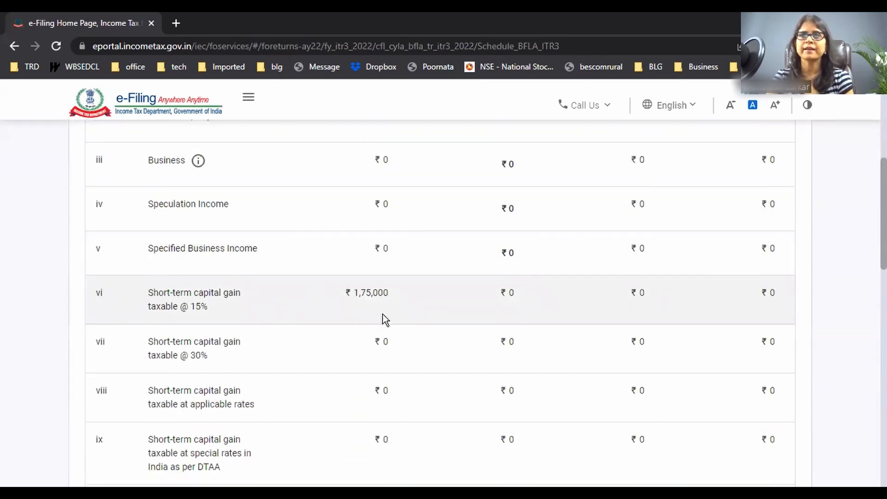
pyautogui.scroll(5, 547, 367)
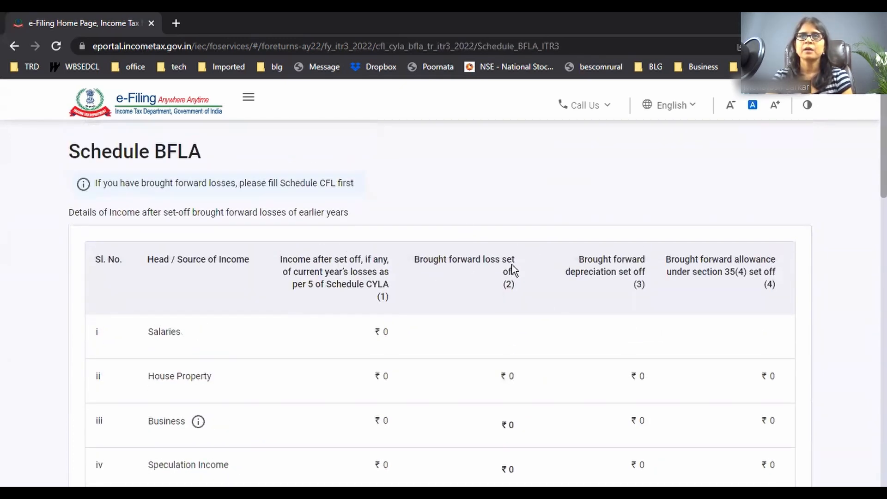
pyautogui.scroll(-5, 541, 302)
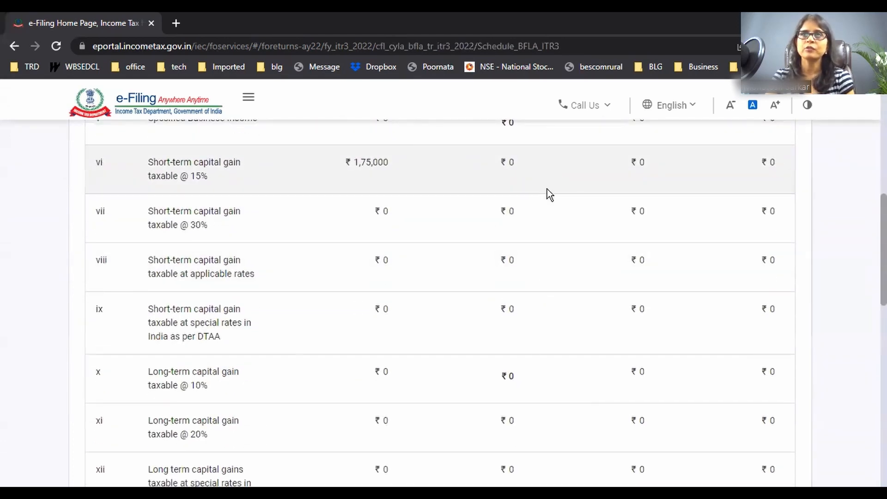
pyautogui.scroll(5, 547, 194)
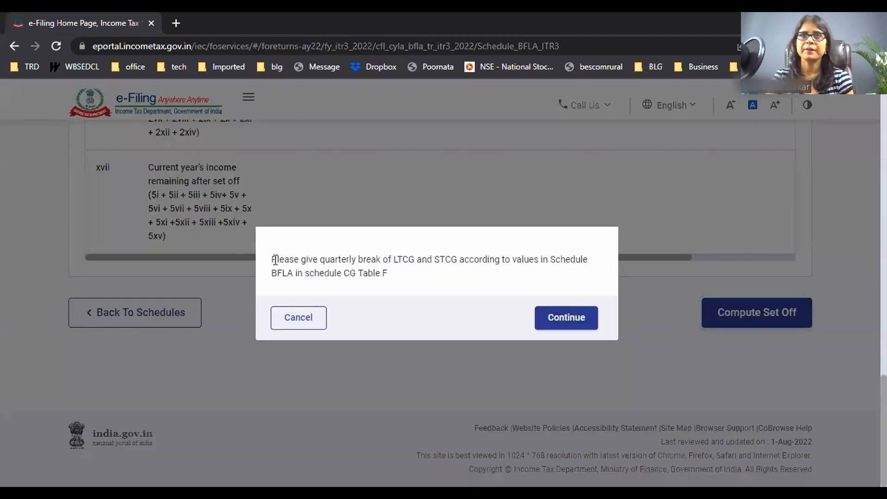
pyautogui.moveTo(276, 260); pyautogui.dragTo(486, 352)
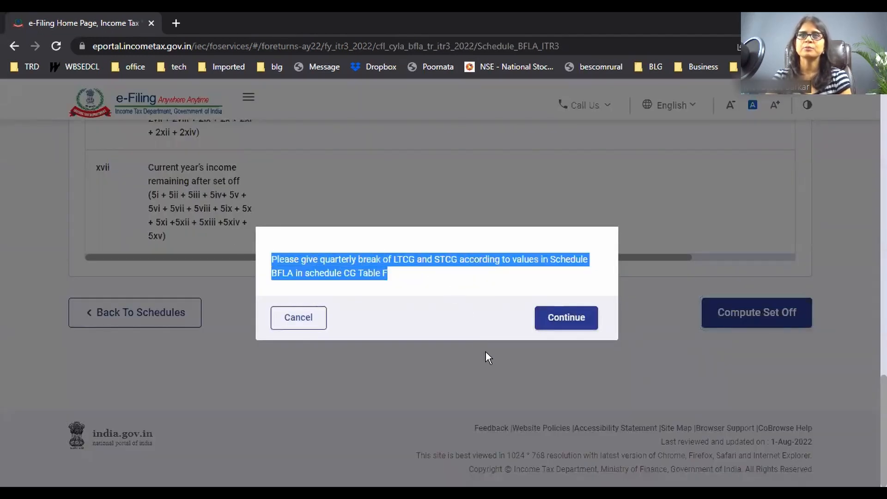
pyautogui.click(567, 312)
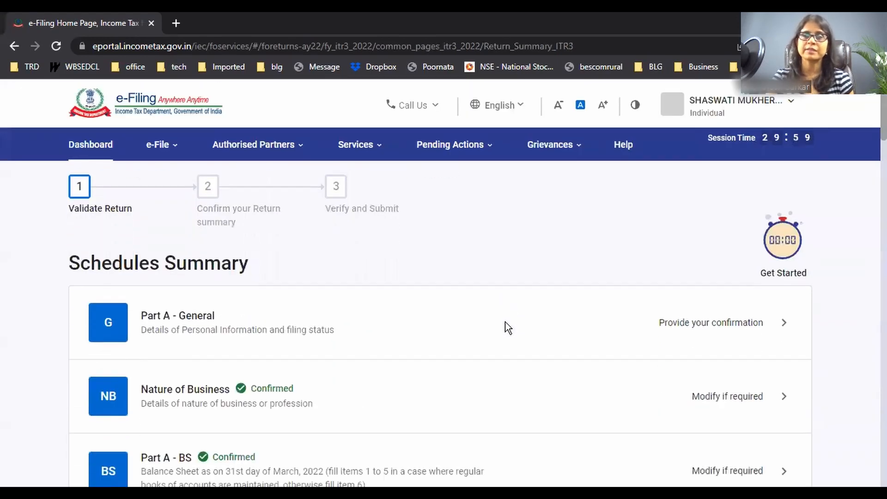
# - Open Part B - TI and examine how the current year loss is set off against capital gains and income from other sources
pyautogui.scroll(-11, 505, 321)
pyautogui.scroll(-9, 498, 328)
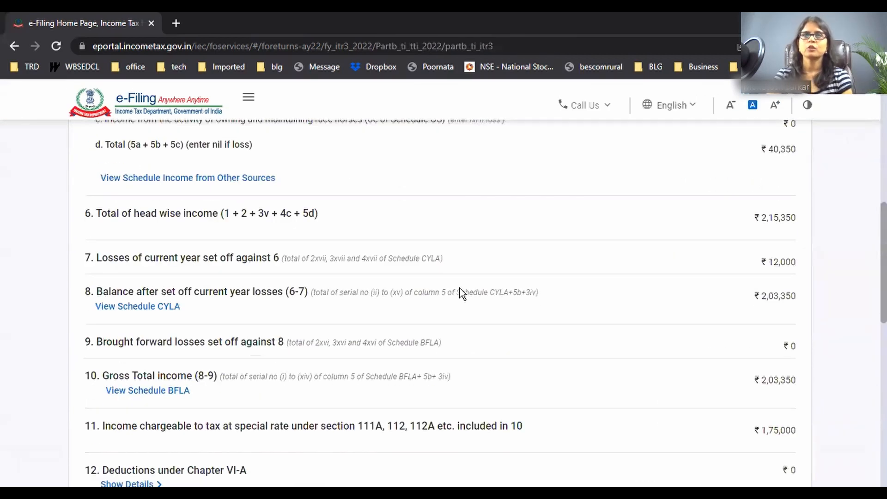
pyautogui.scroll(4, 459, 293)
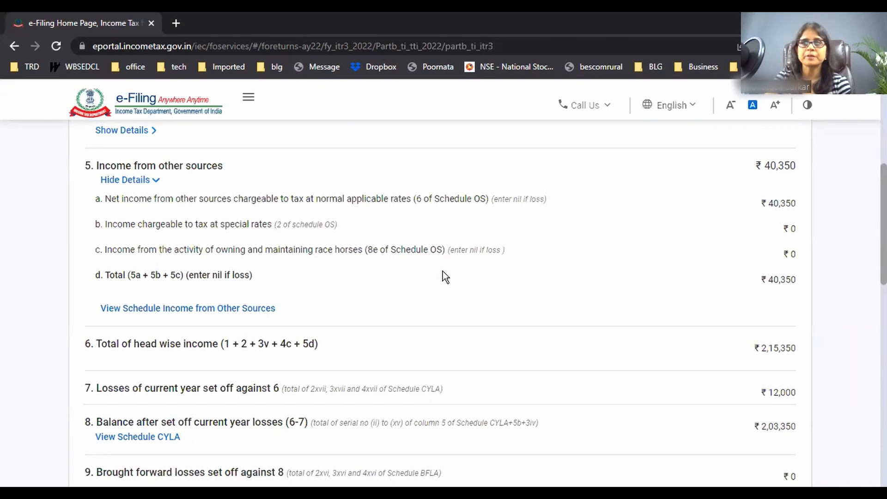
pyautogui.scroll(3, 439, 275)
pyautogui.scroll(-1, 439, 277)
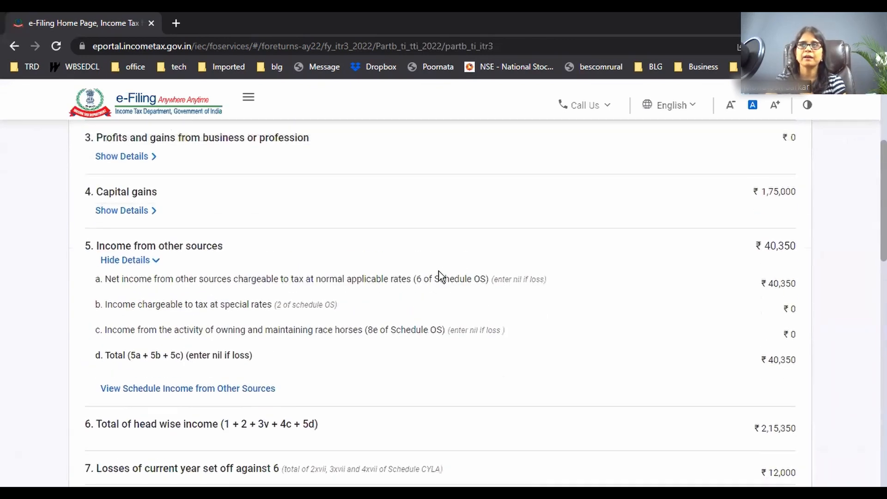
pyautogui.scroll(3, 436, 279)
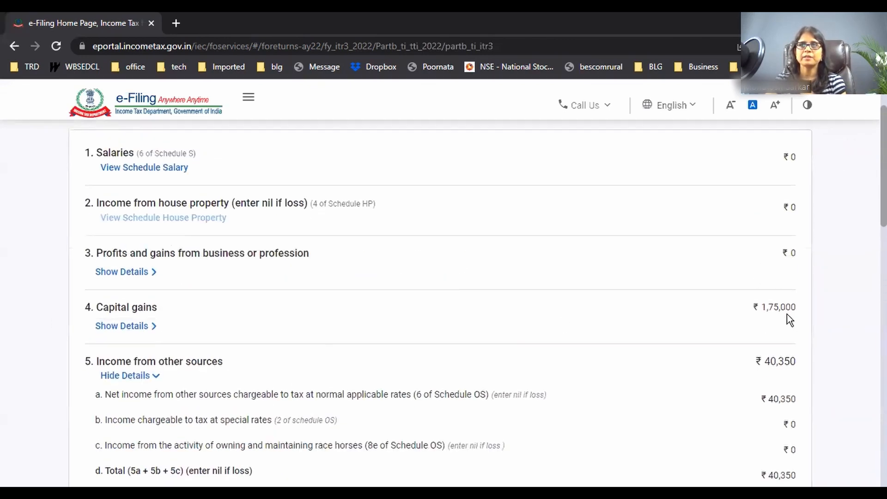
pyautogui.scroll(-3, 661, 351)
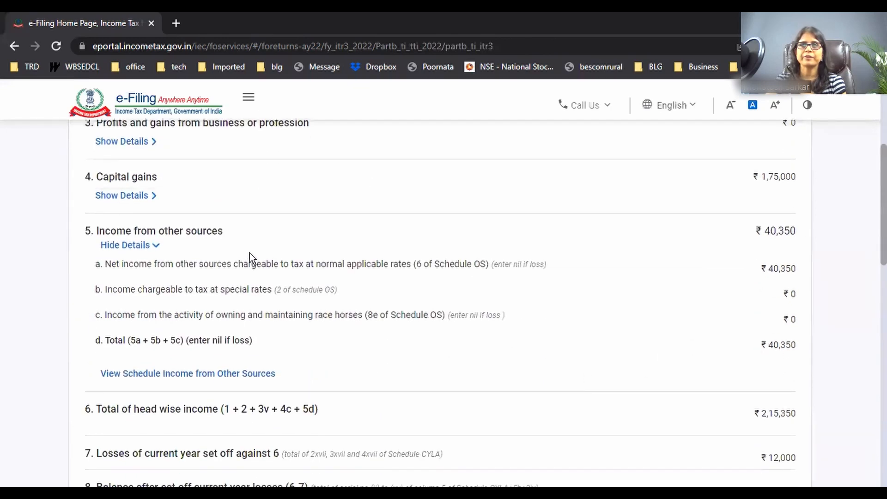
pyautogui.moveTo(764, 231); pyautogui.dragTo(788, 233)
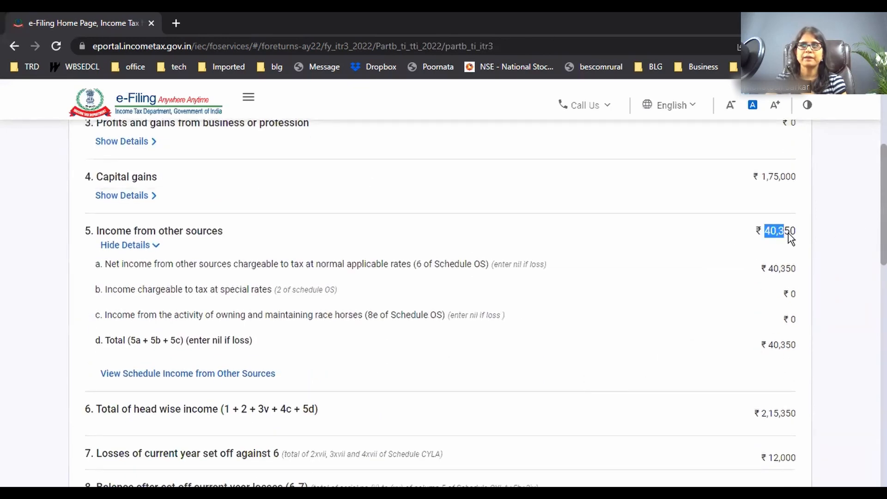
pyautogui.scroll(-6, 772, 259)
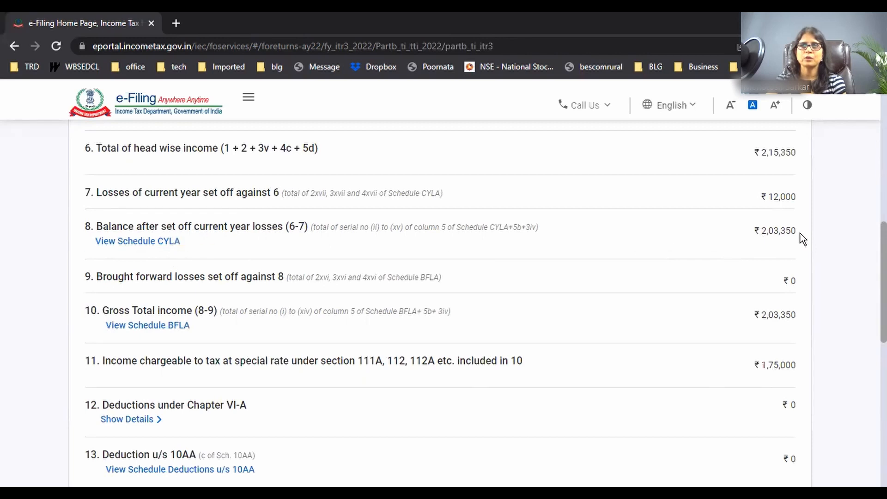
pyautogui.scroll(-3, 663, 323)
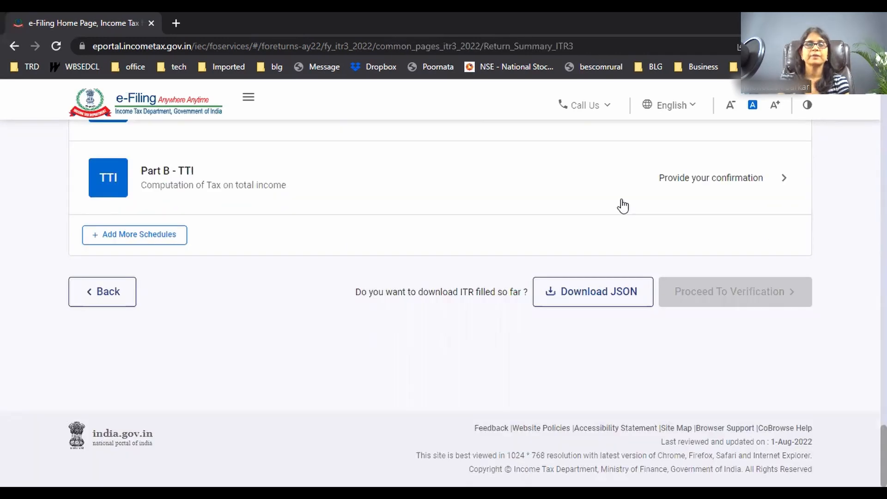